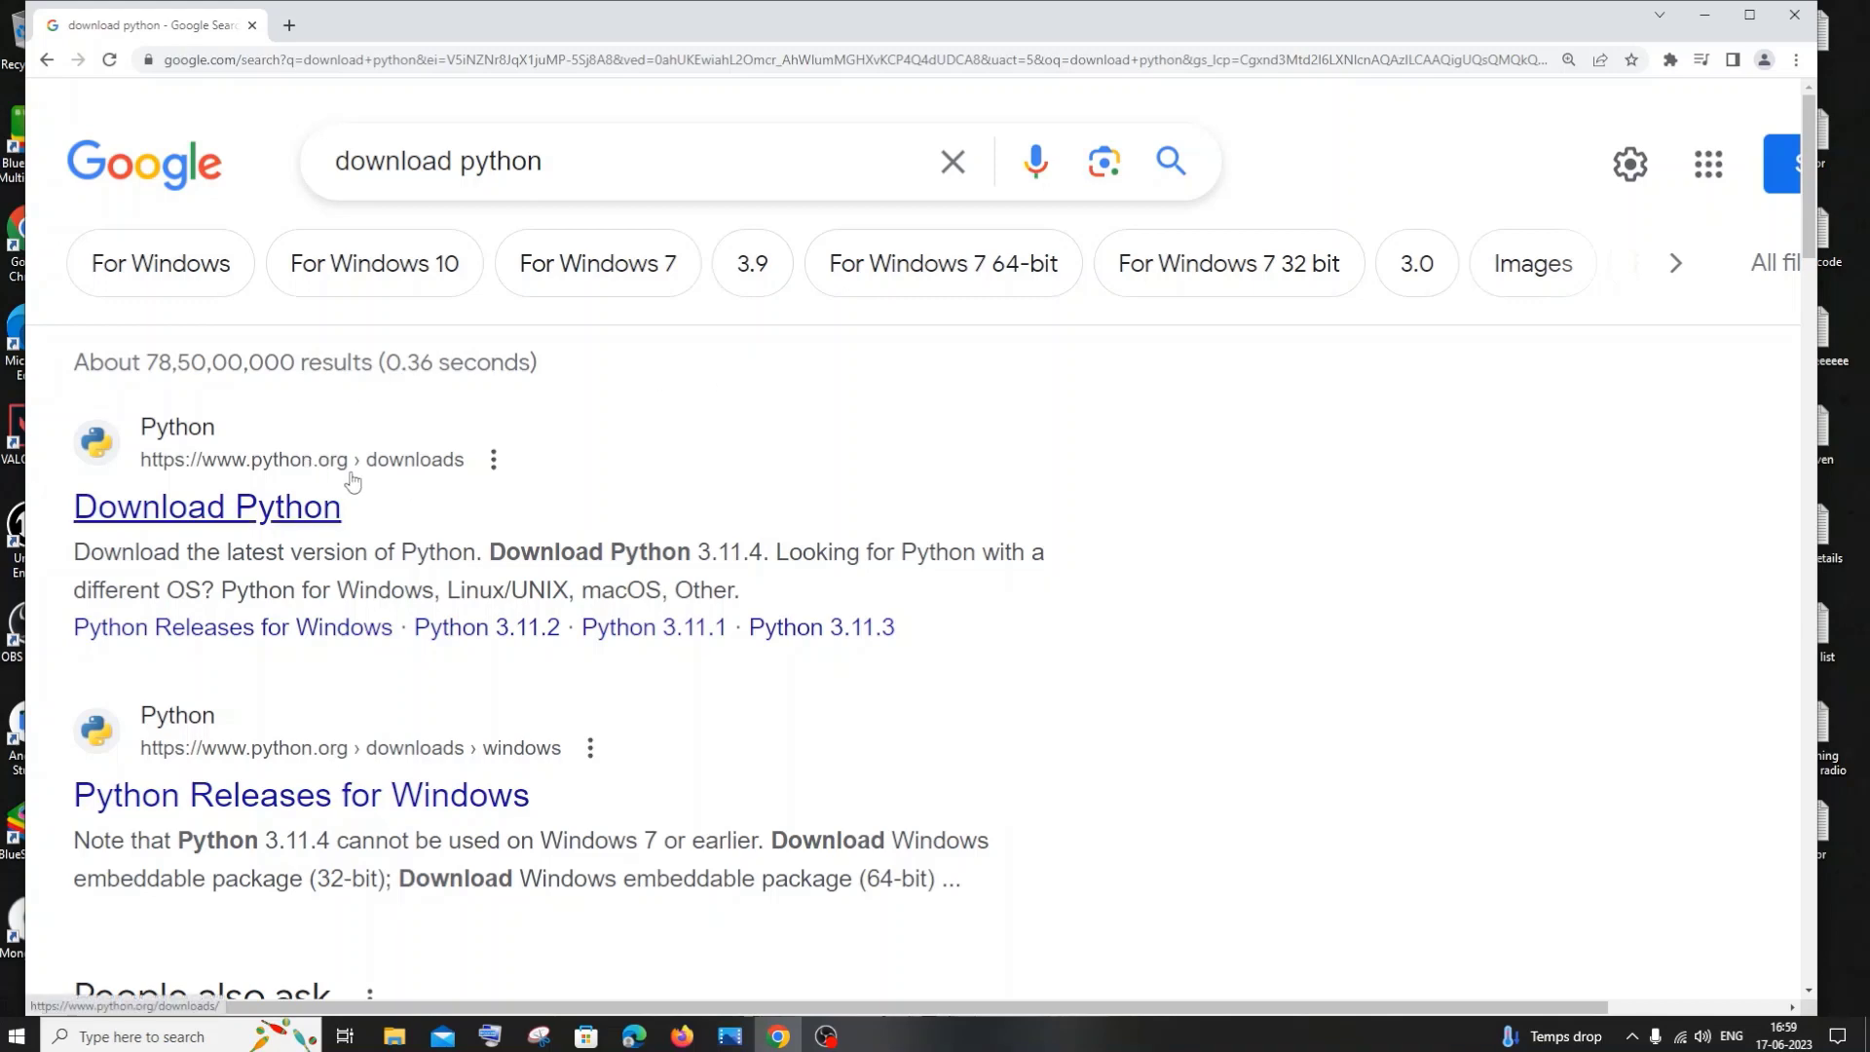
Step: Open the Download Python page on python.org from the search results and download Python 3.11.4 for Windows
{"action": "left_click", "coordinate": [250, 514]}
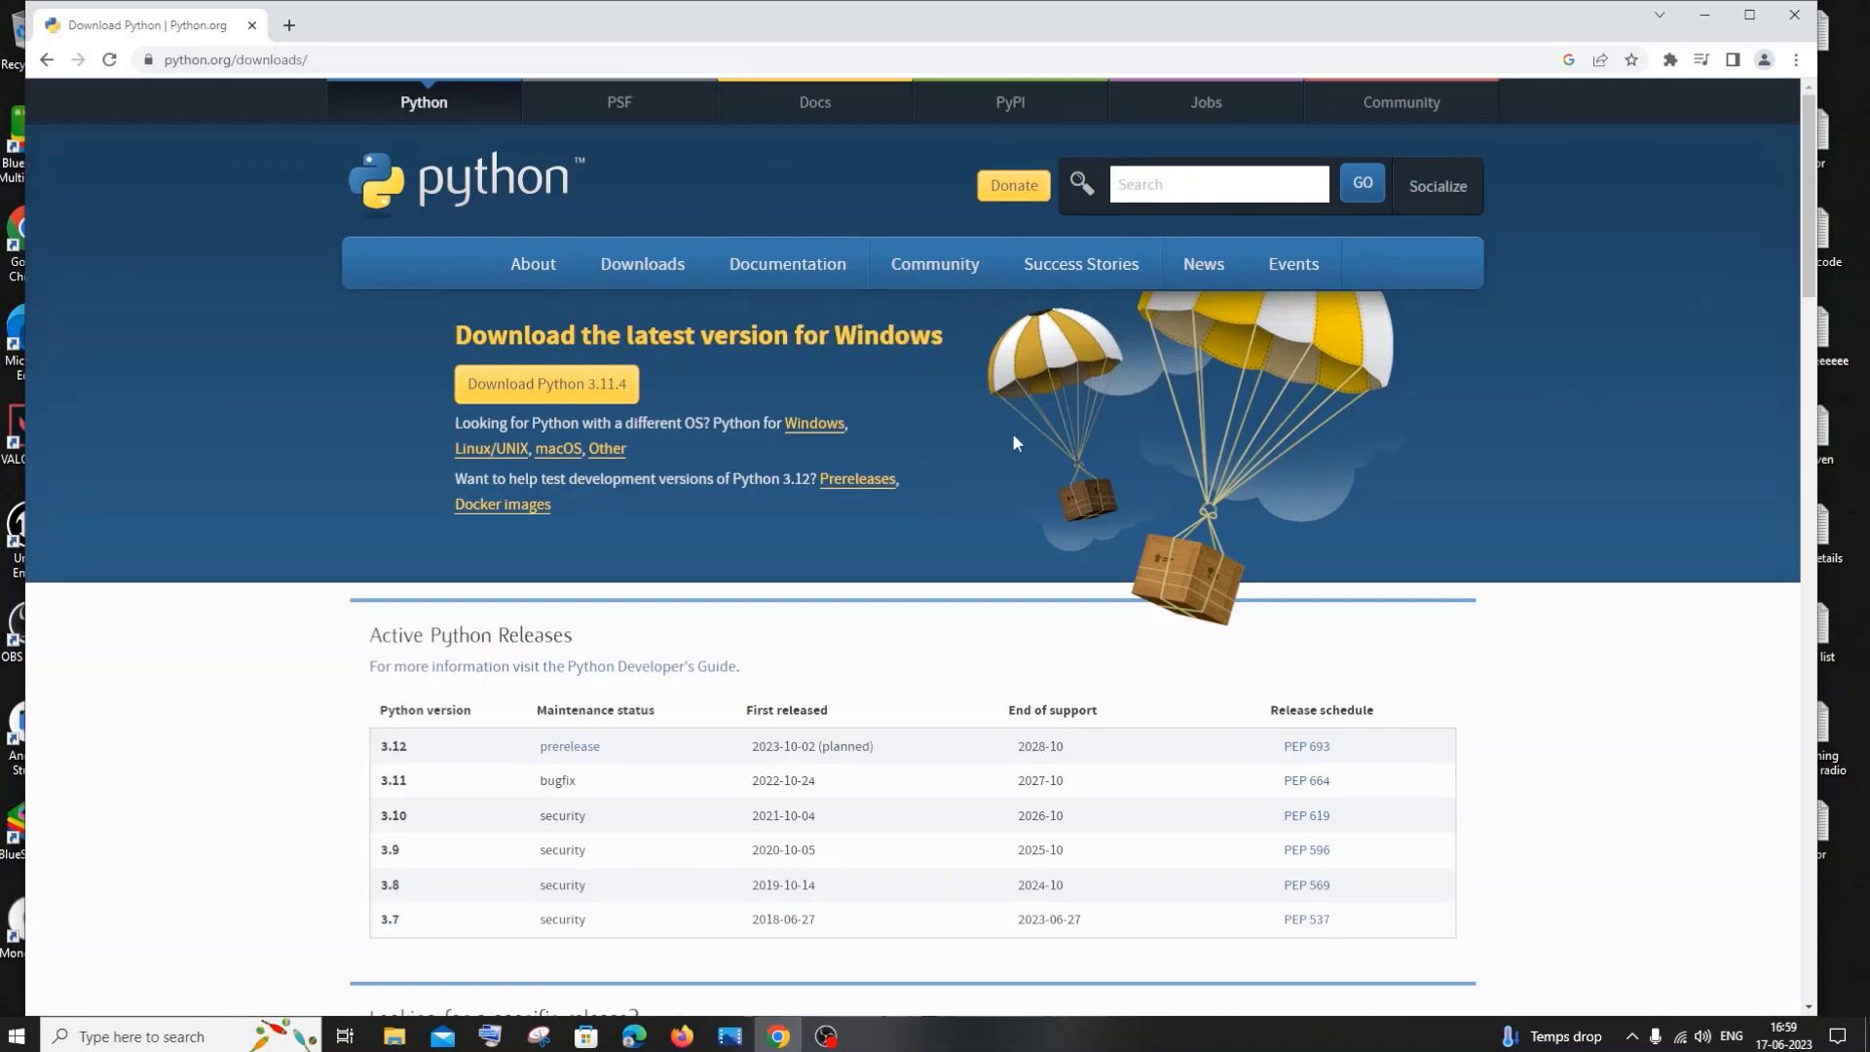
{"action": "mouse_move", "coordinate": [681, 263]}
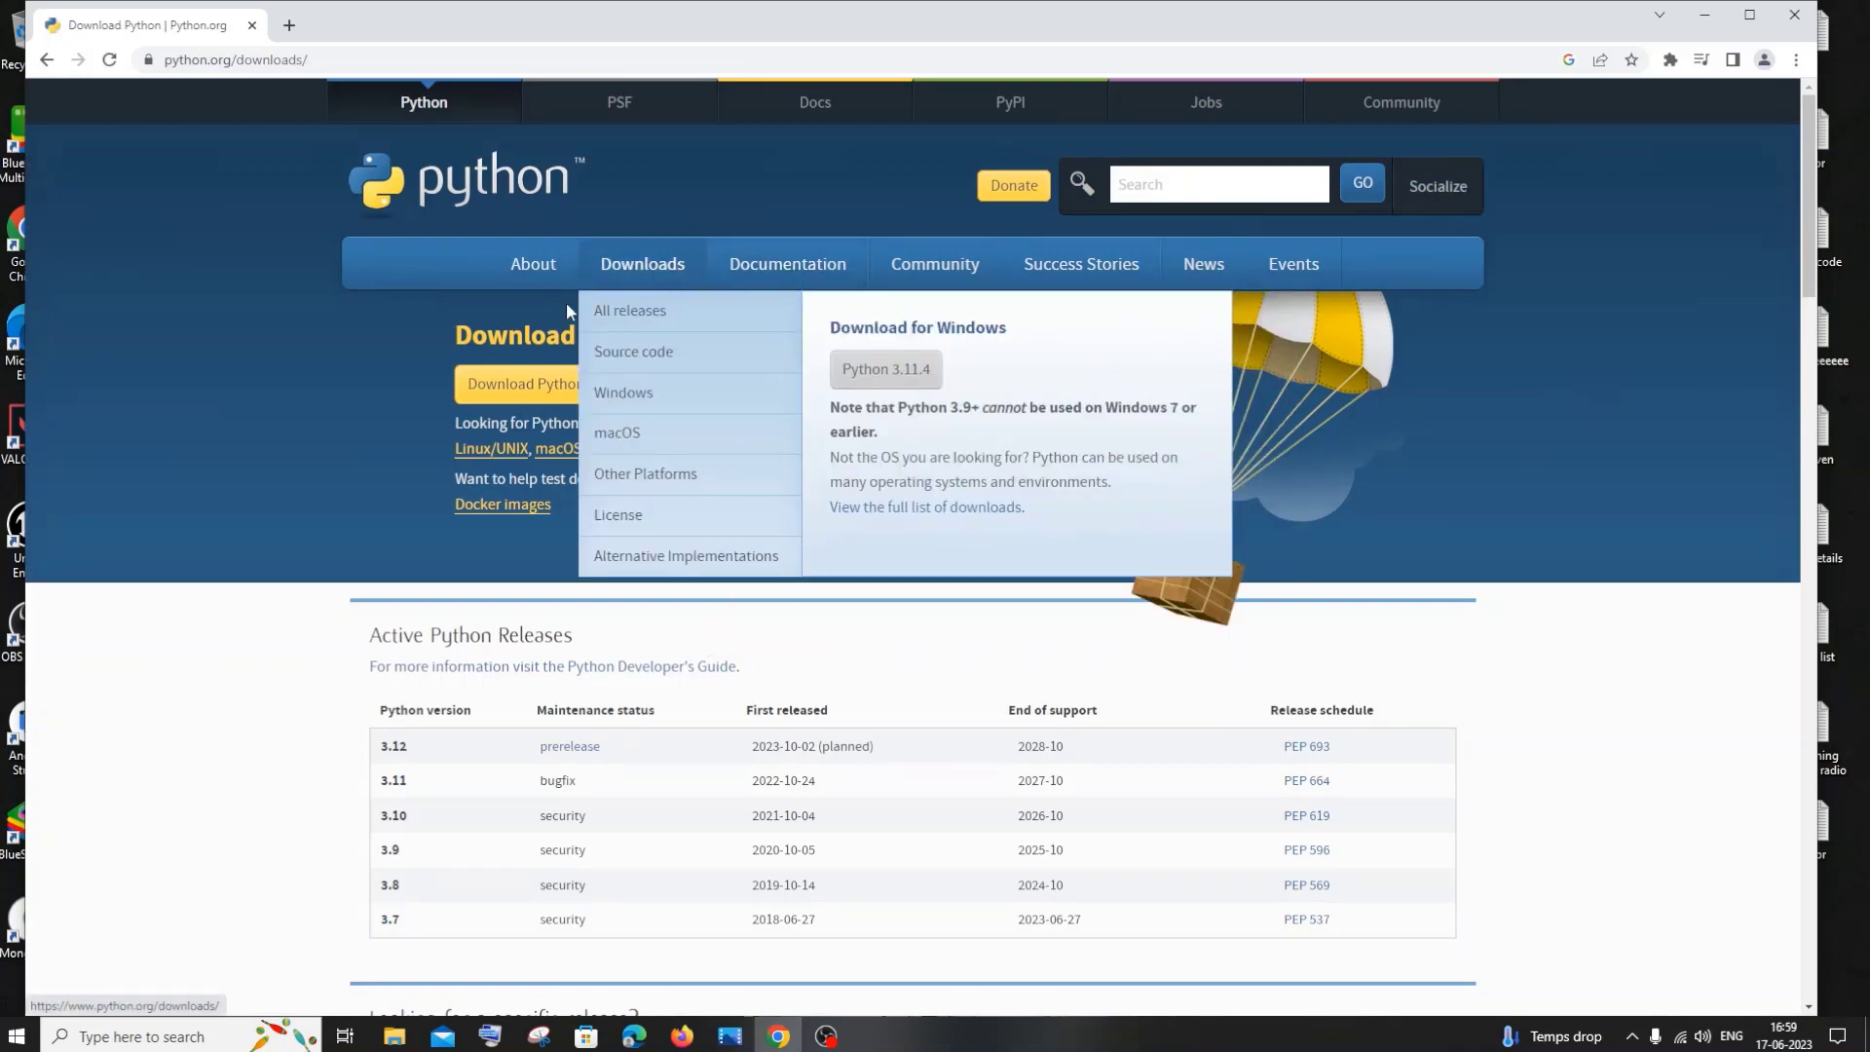
{"action": "left_click", "coordinate": [488, 397]}
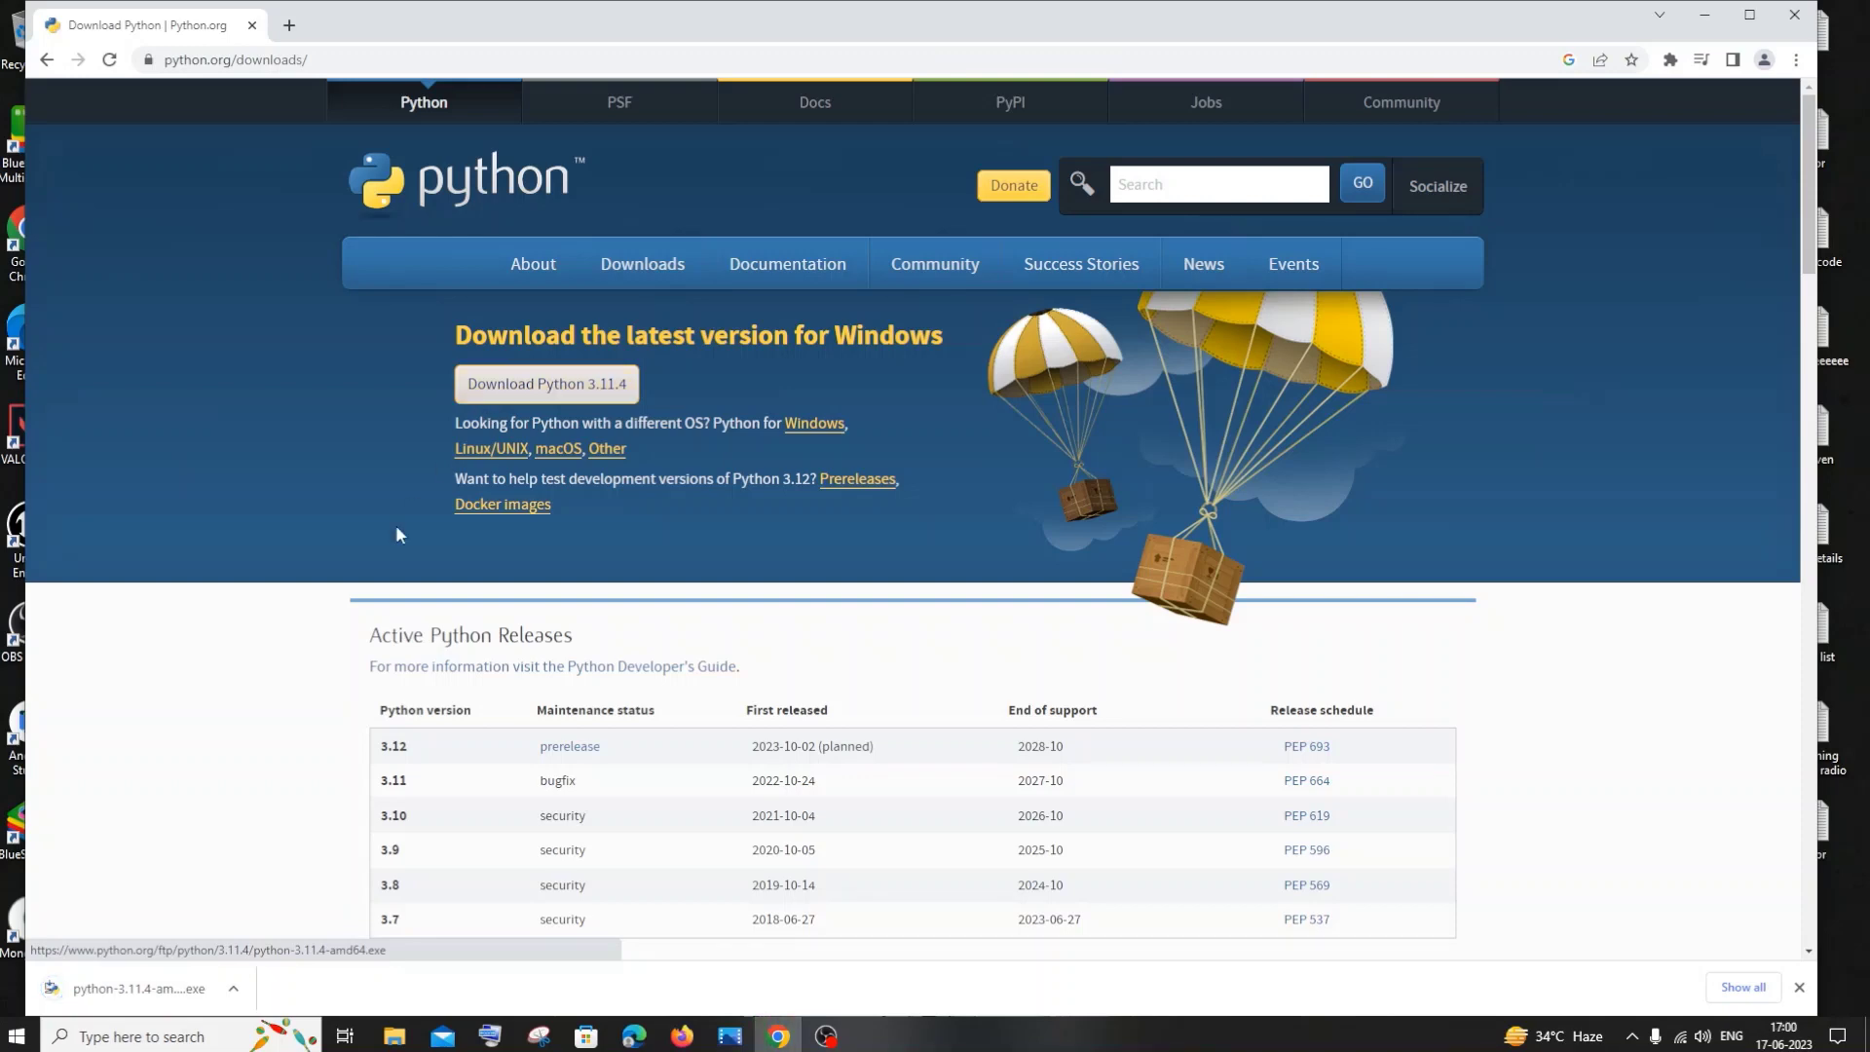
Step: Run the downloaded installer, install Python 3.11.4 with python.exe added to PATH and default settings, and close the setup
{"action": "left_click", "coordinate": [233, 993]}
{"action": "left_click", "coordinate": [268, 865]}
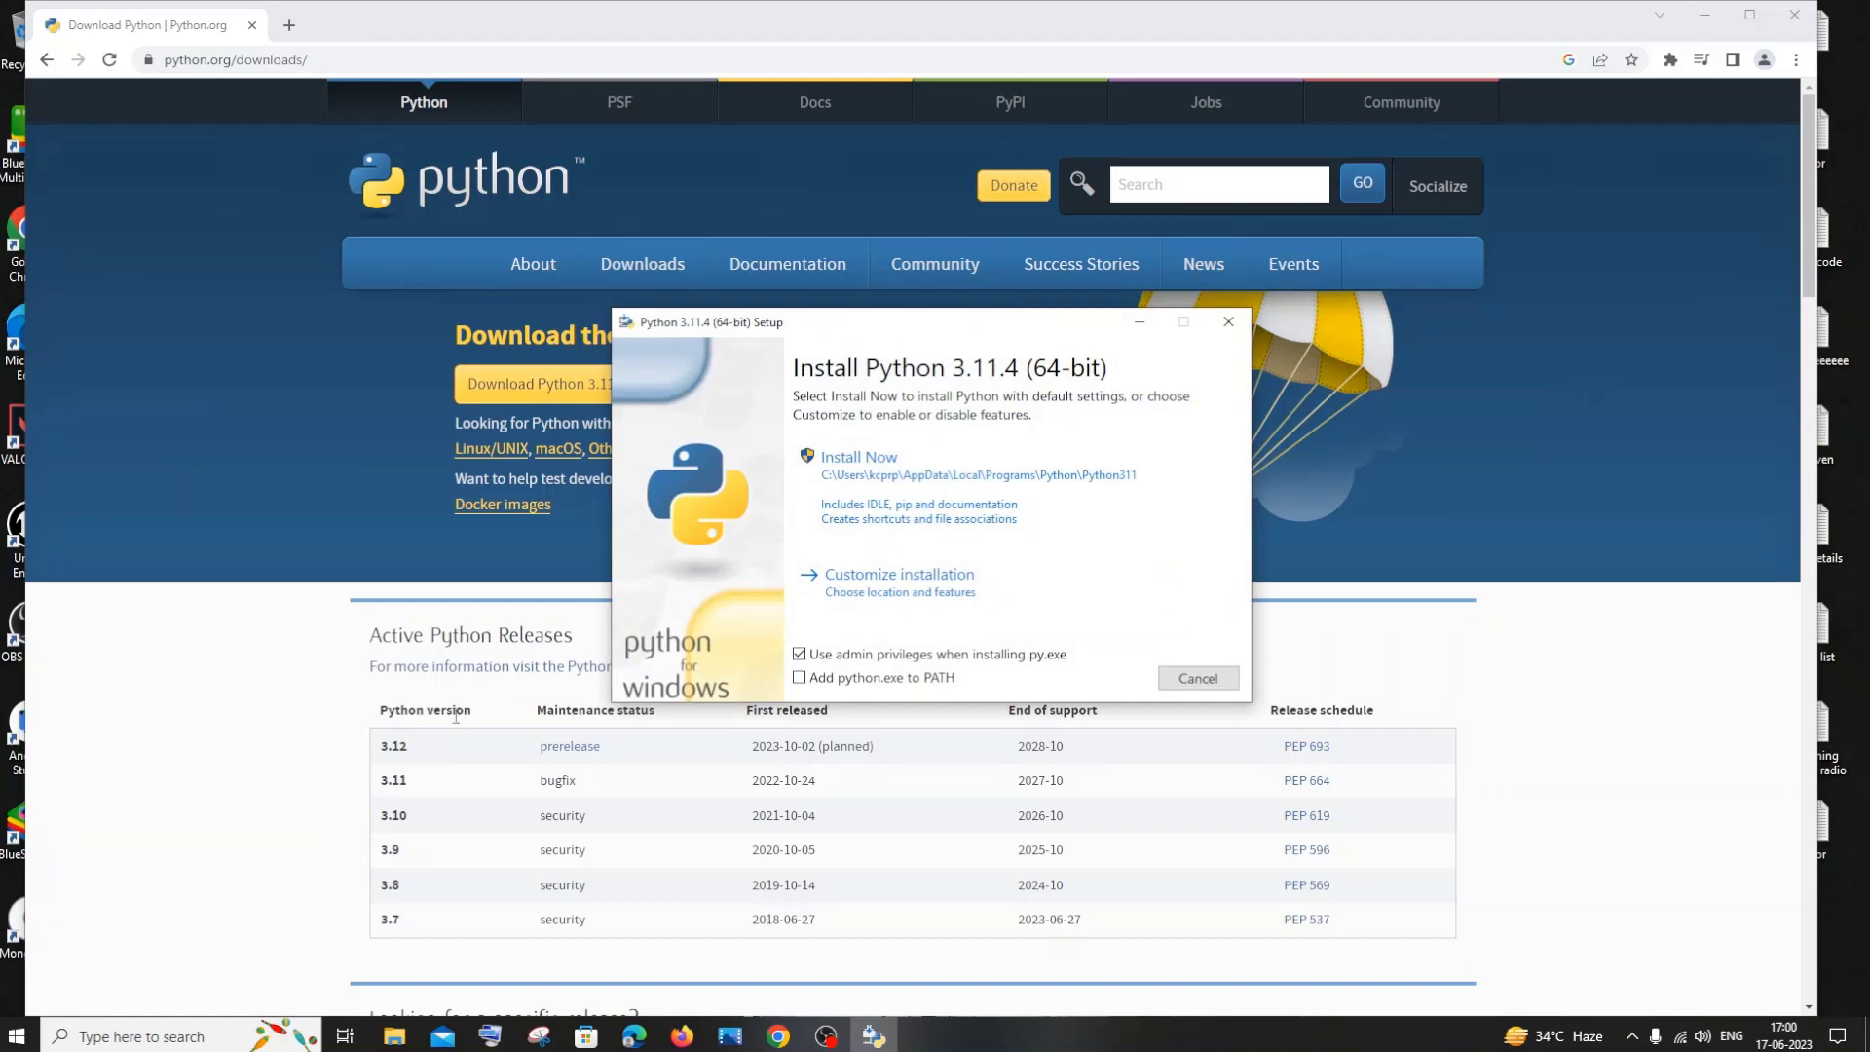
{"action": "left_click_drag", "start_coordinate": [758, 326], "coordinate": [670, 236]}
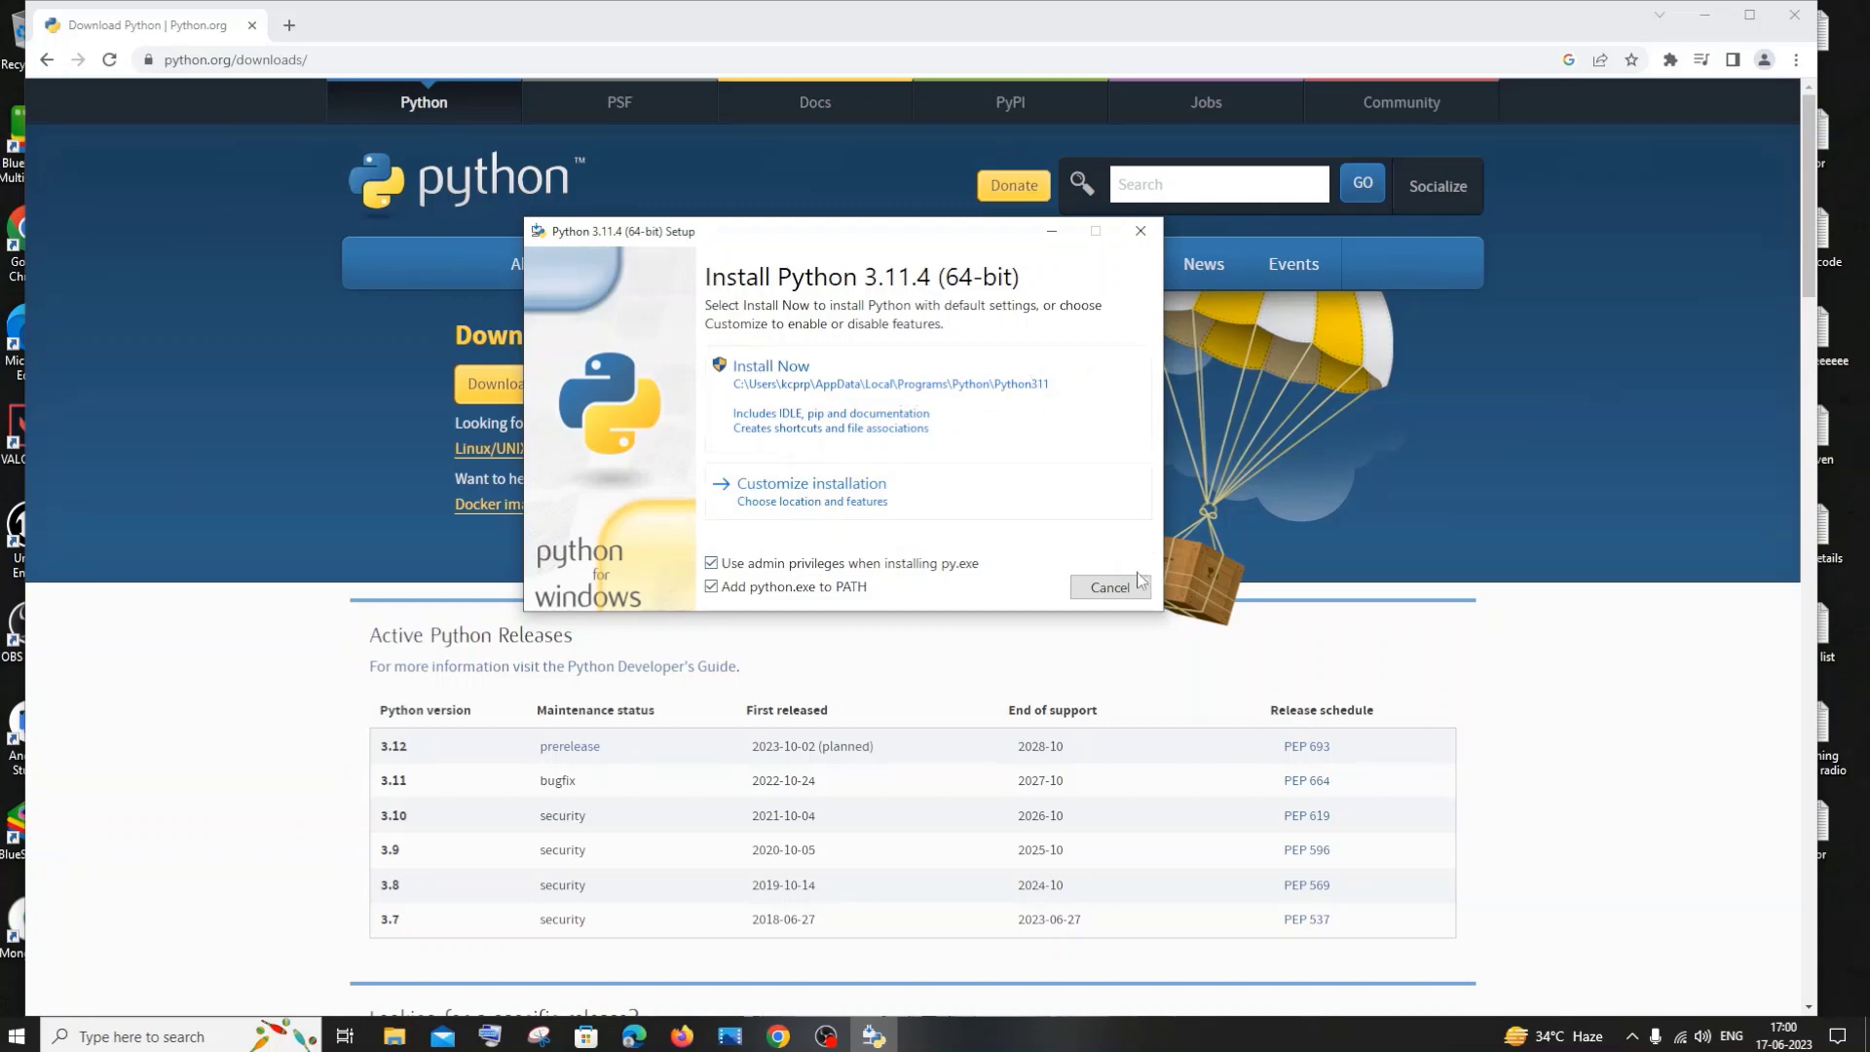
{"action": "left_click", "coordinate": [770, 367]}
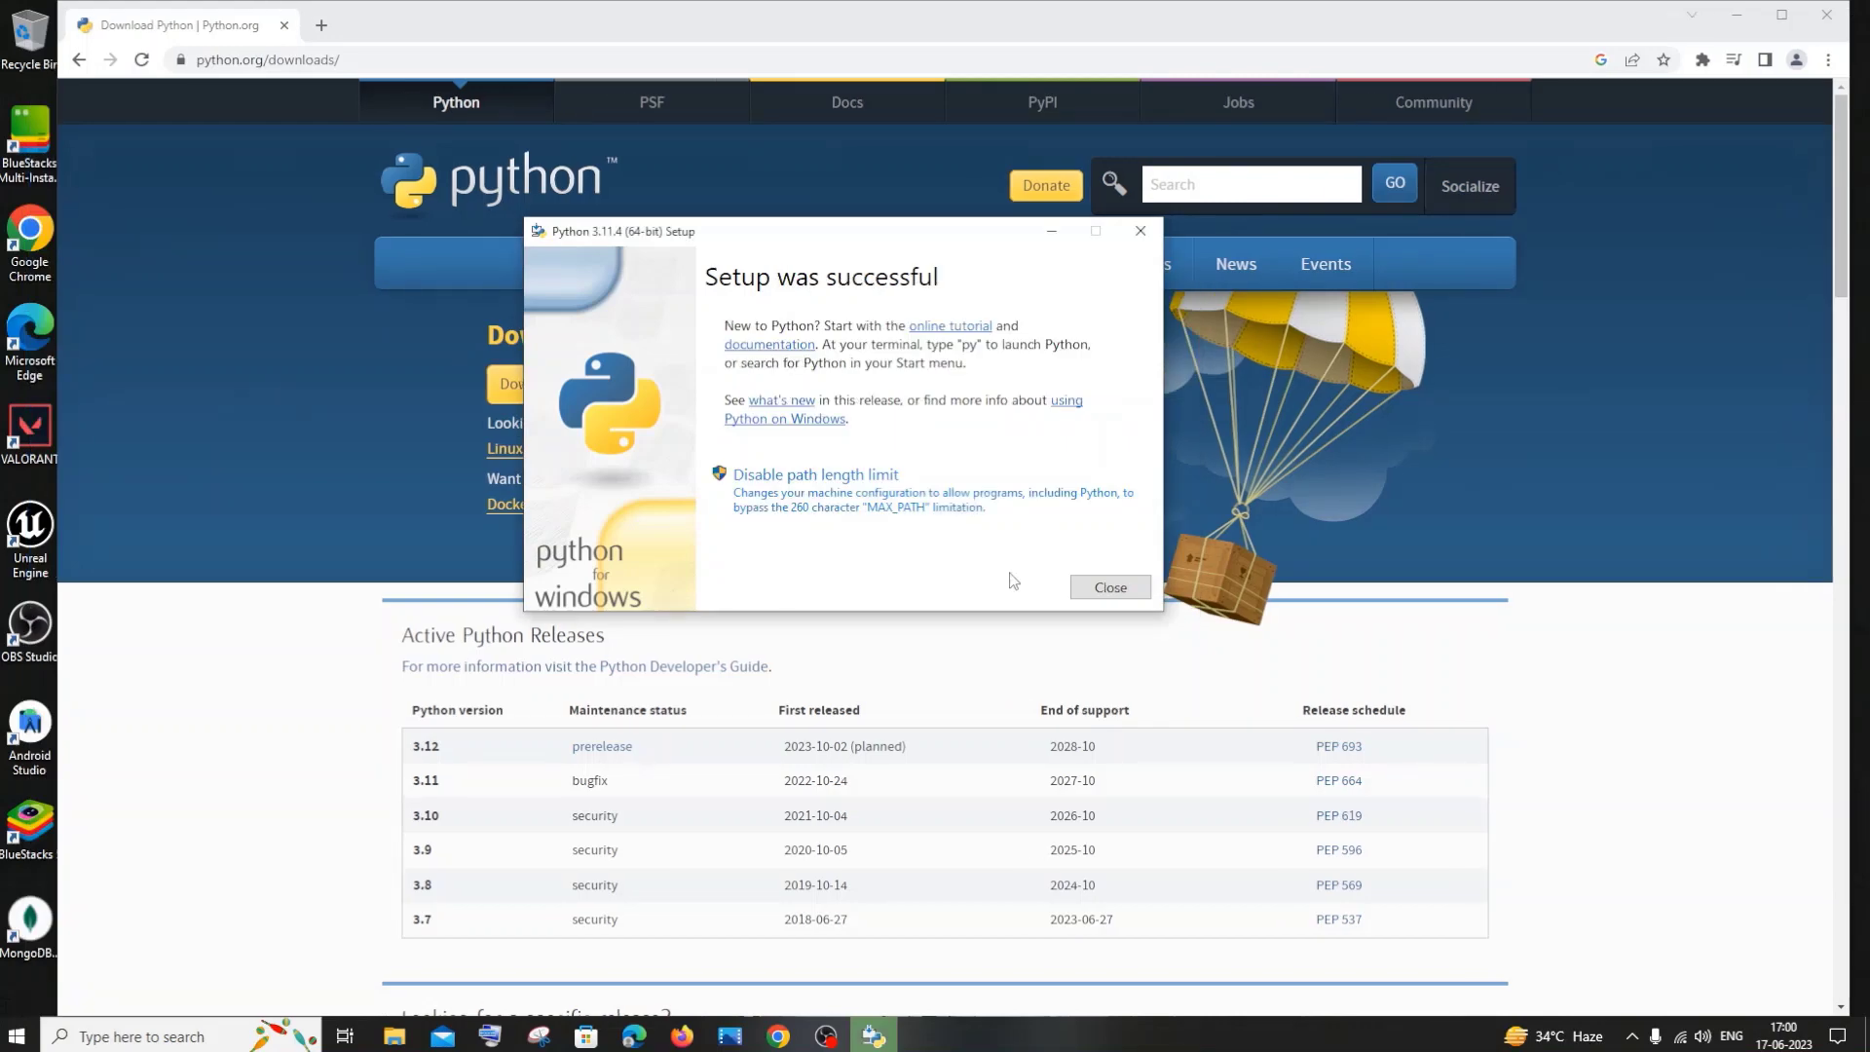
{"action": "left_click", "coordinate": [1125, 586]}
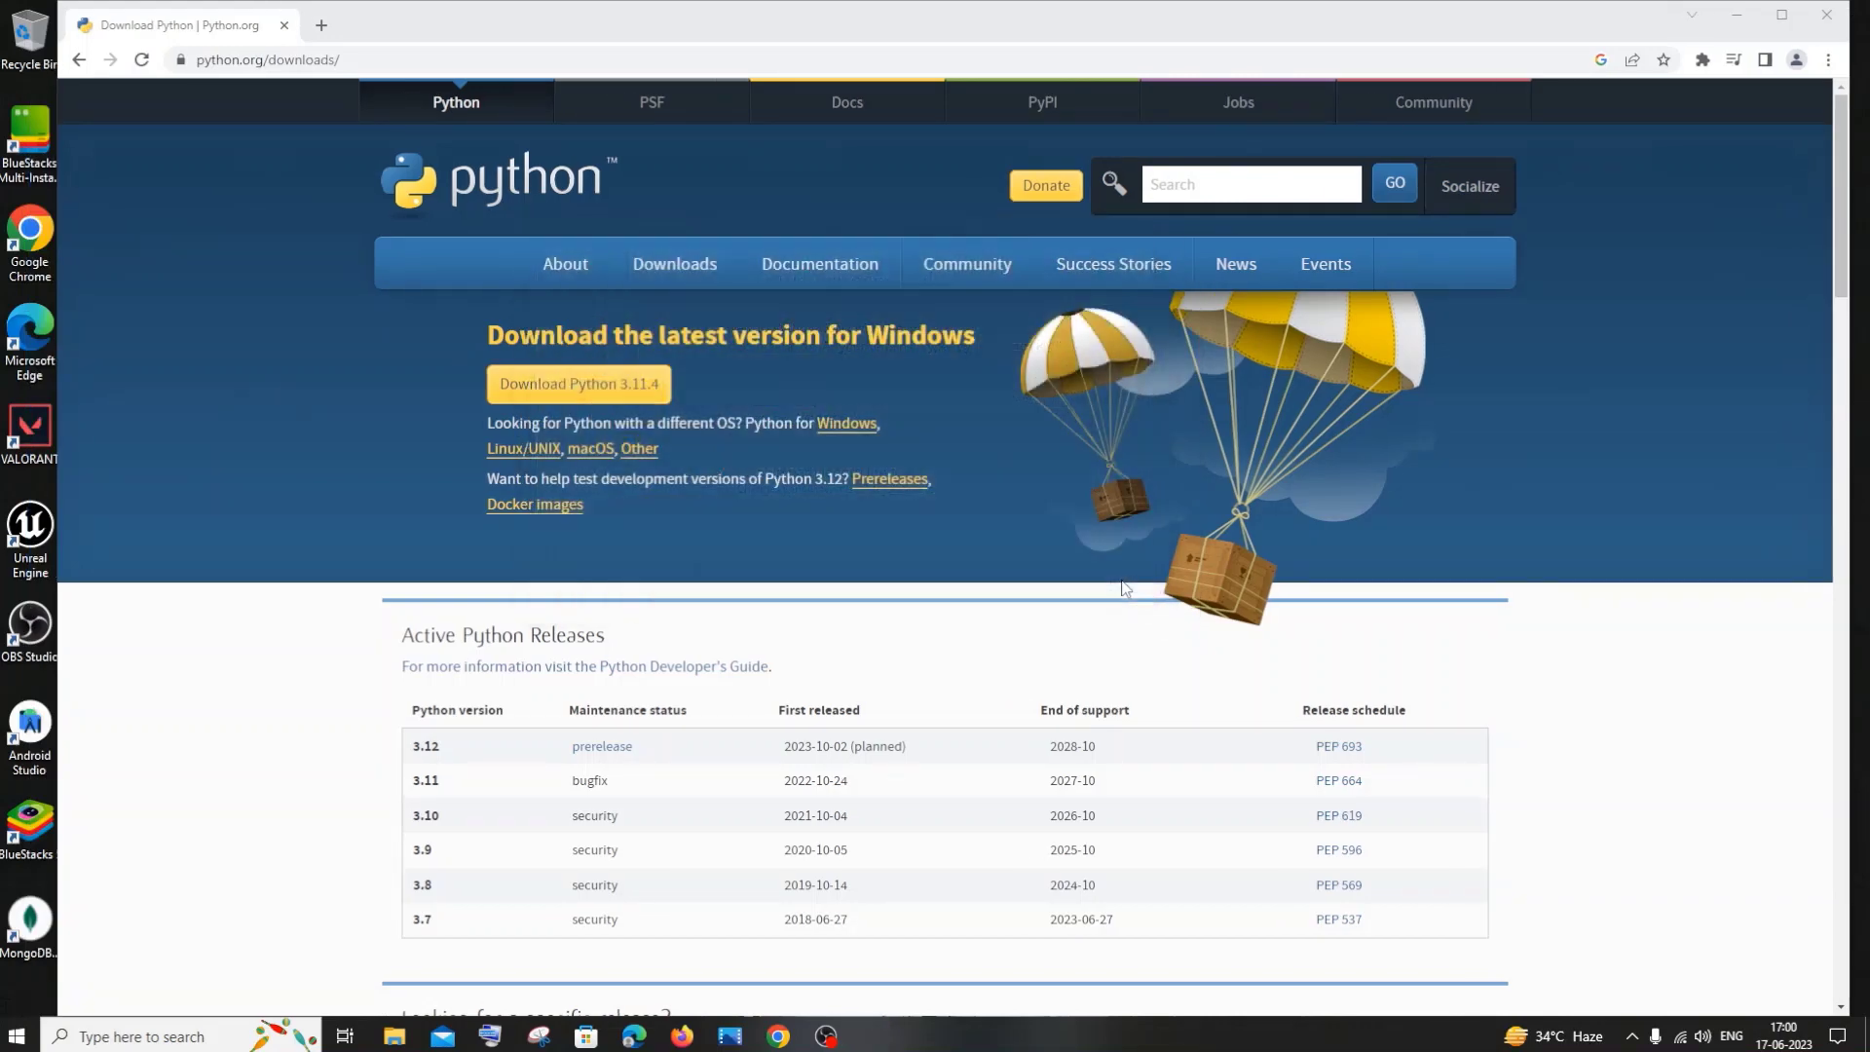
Step: Check the installed Python version by running python --version in a Command Prompt, and close the prompt window
{"action": "left_click", "coordinate": [151, 1040]}
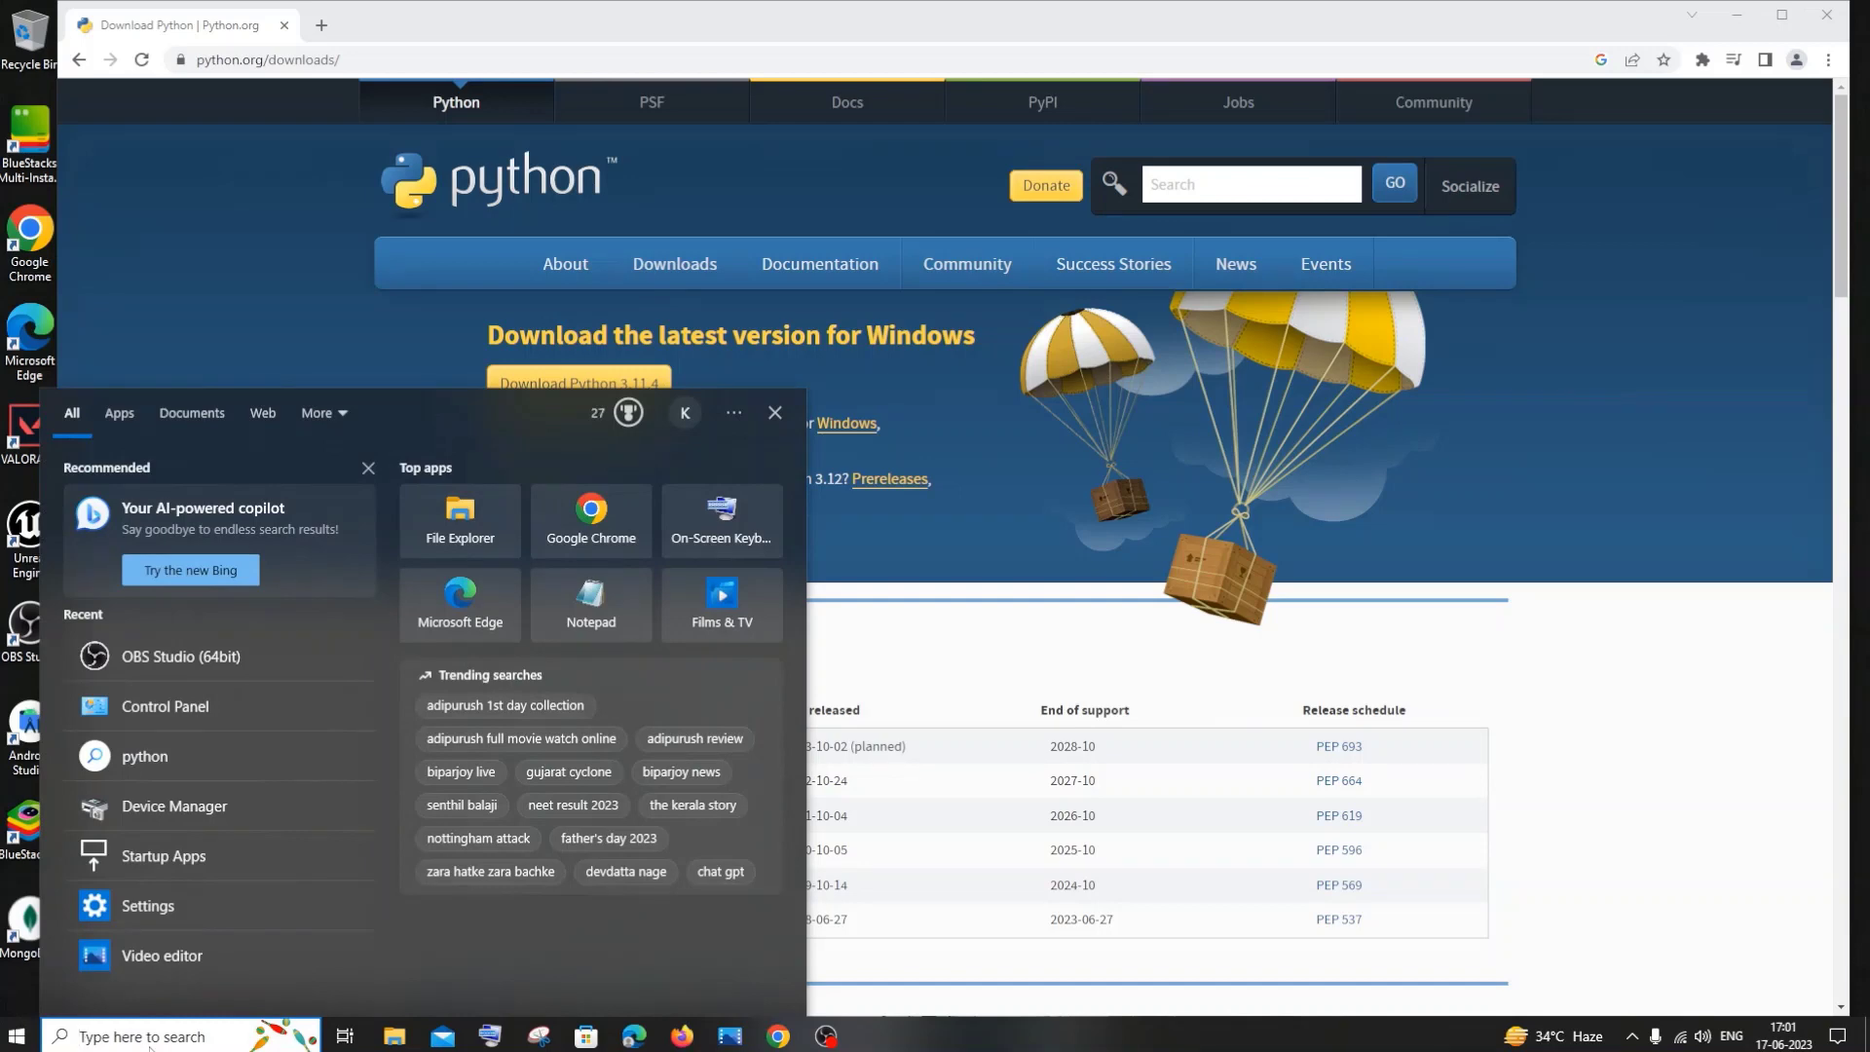
{"action": "type", "text": "cmd"}
{"action": "key", "text": "Return"}
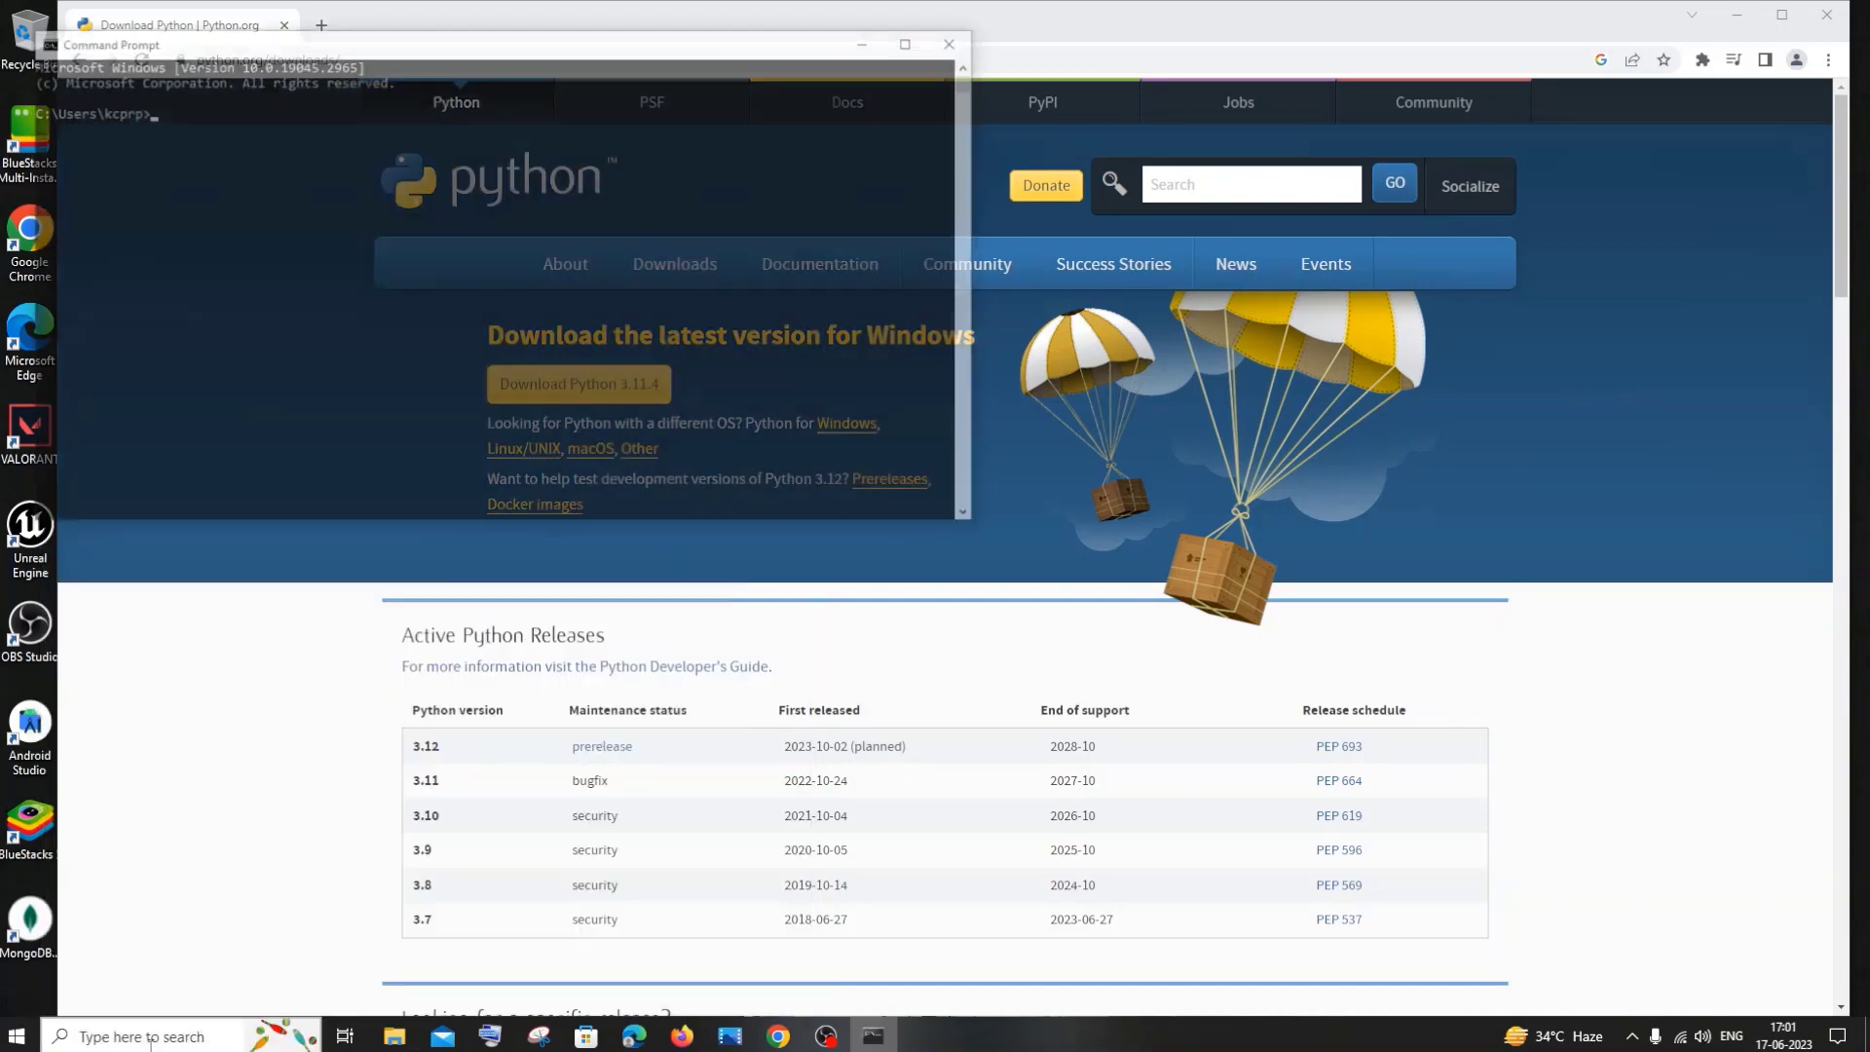
{"action": "scroll", "coordinate": [623, 447], "scroll_direction": "up", "scroll_amount": 5}
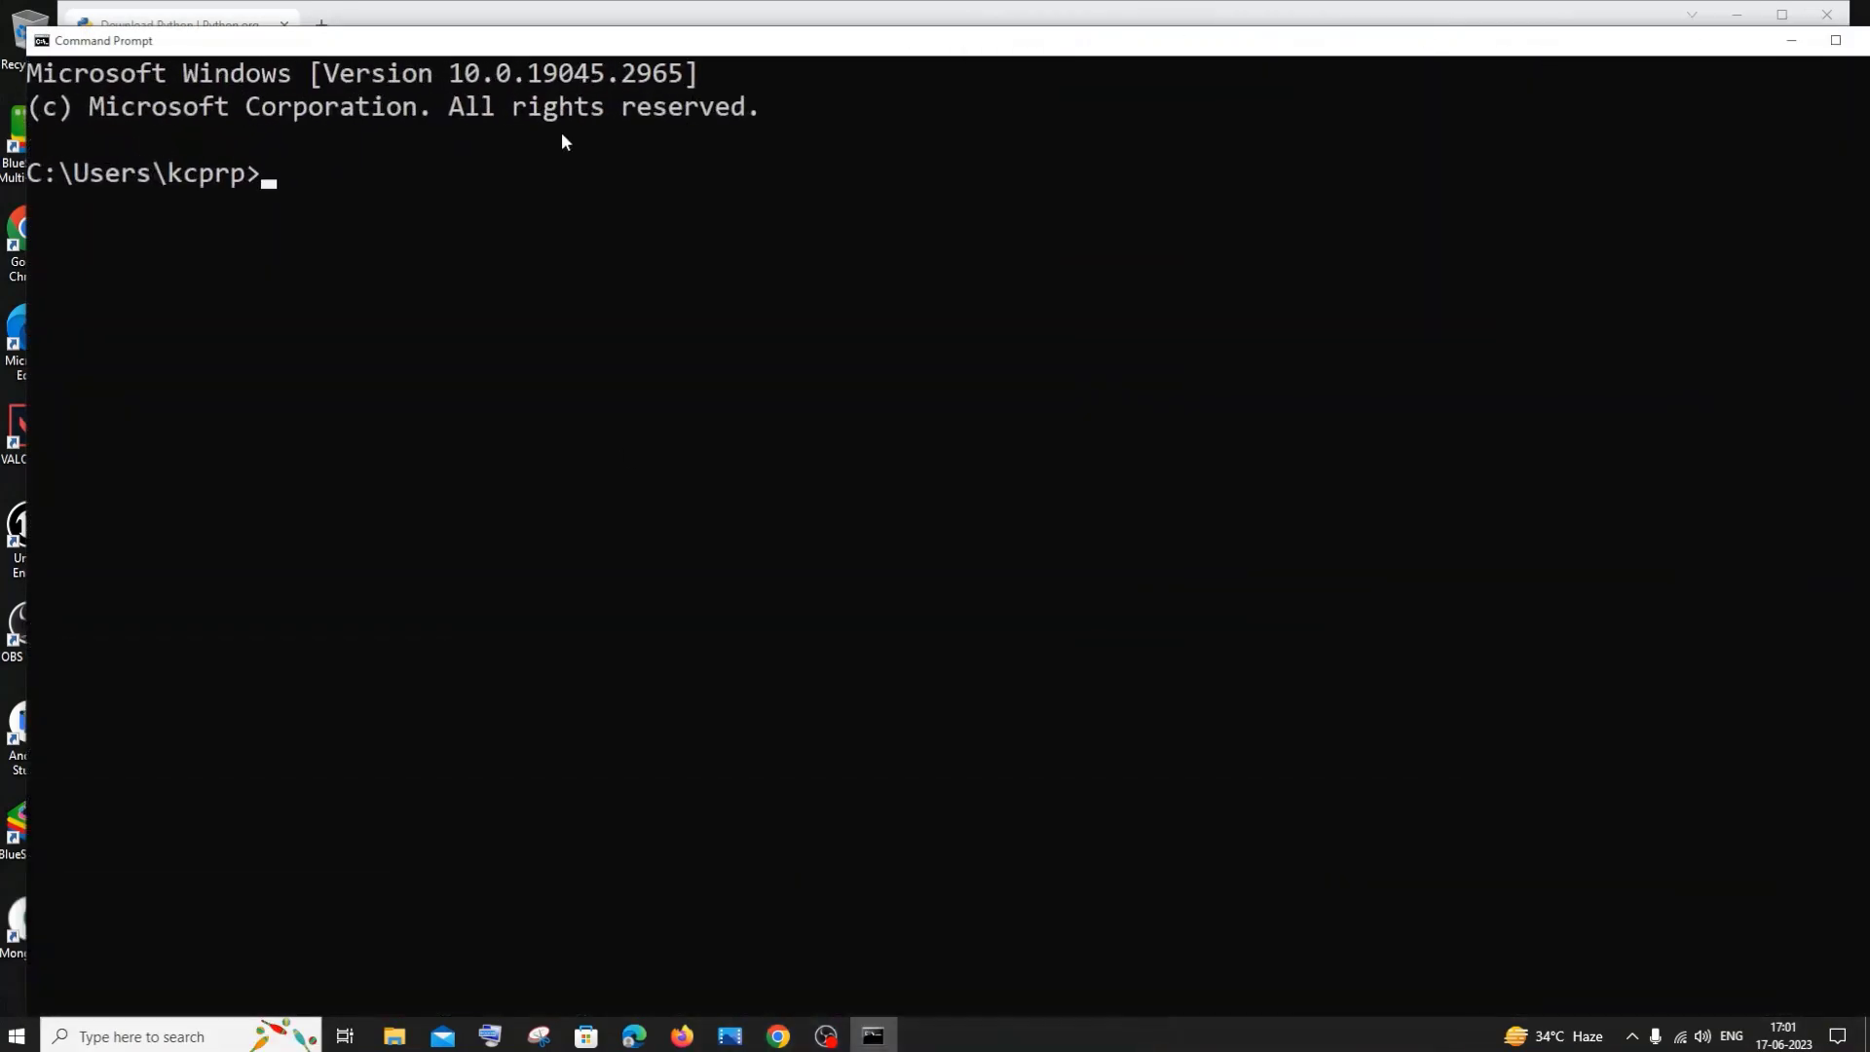
{"action": "left_click_drag", "start_coordinate": [573, 47], "coordinate": [640, 86]}
{"action": "type", "text": "py"}
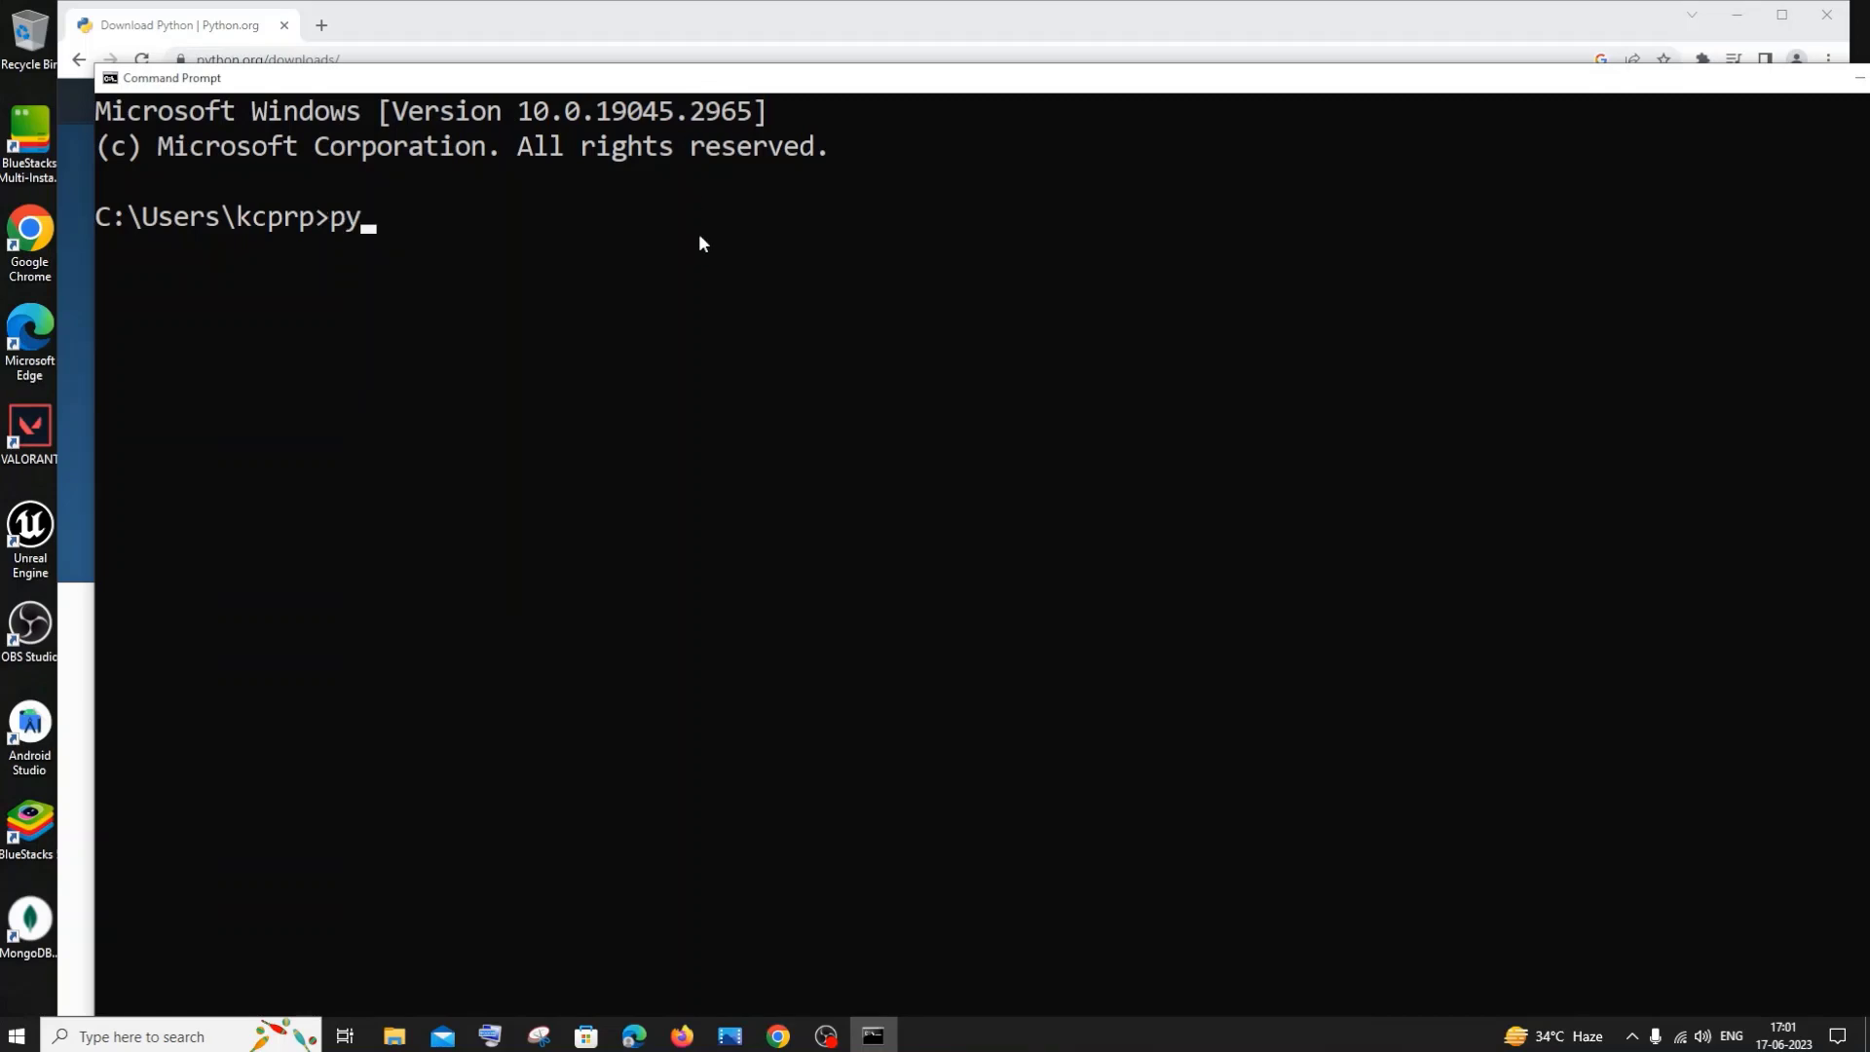
{"action": "type", "text": "thon --version"}
{"action": "key", "text": "Return"}
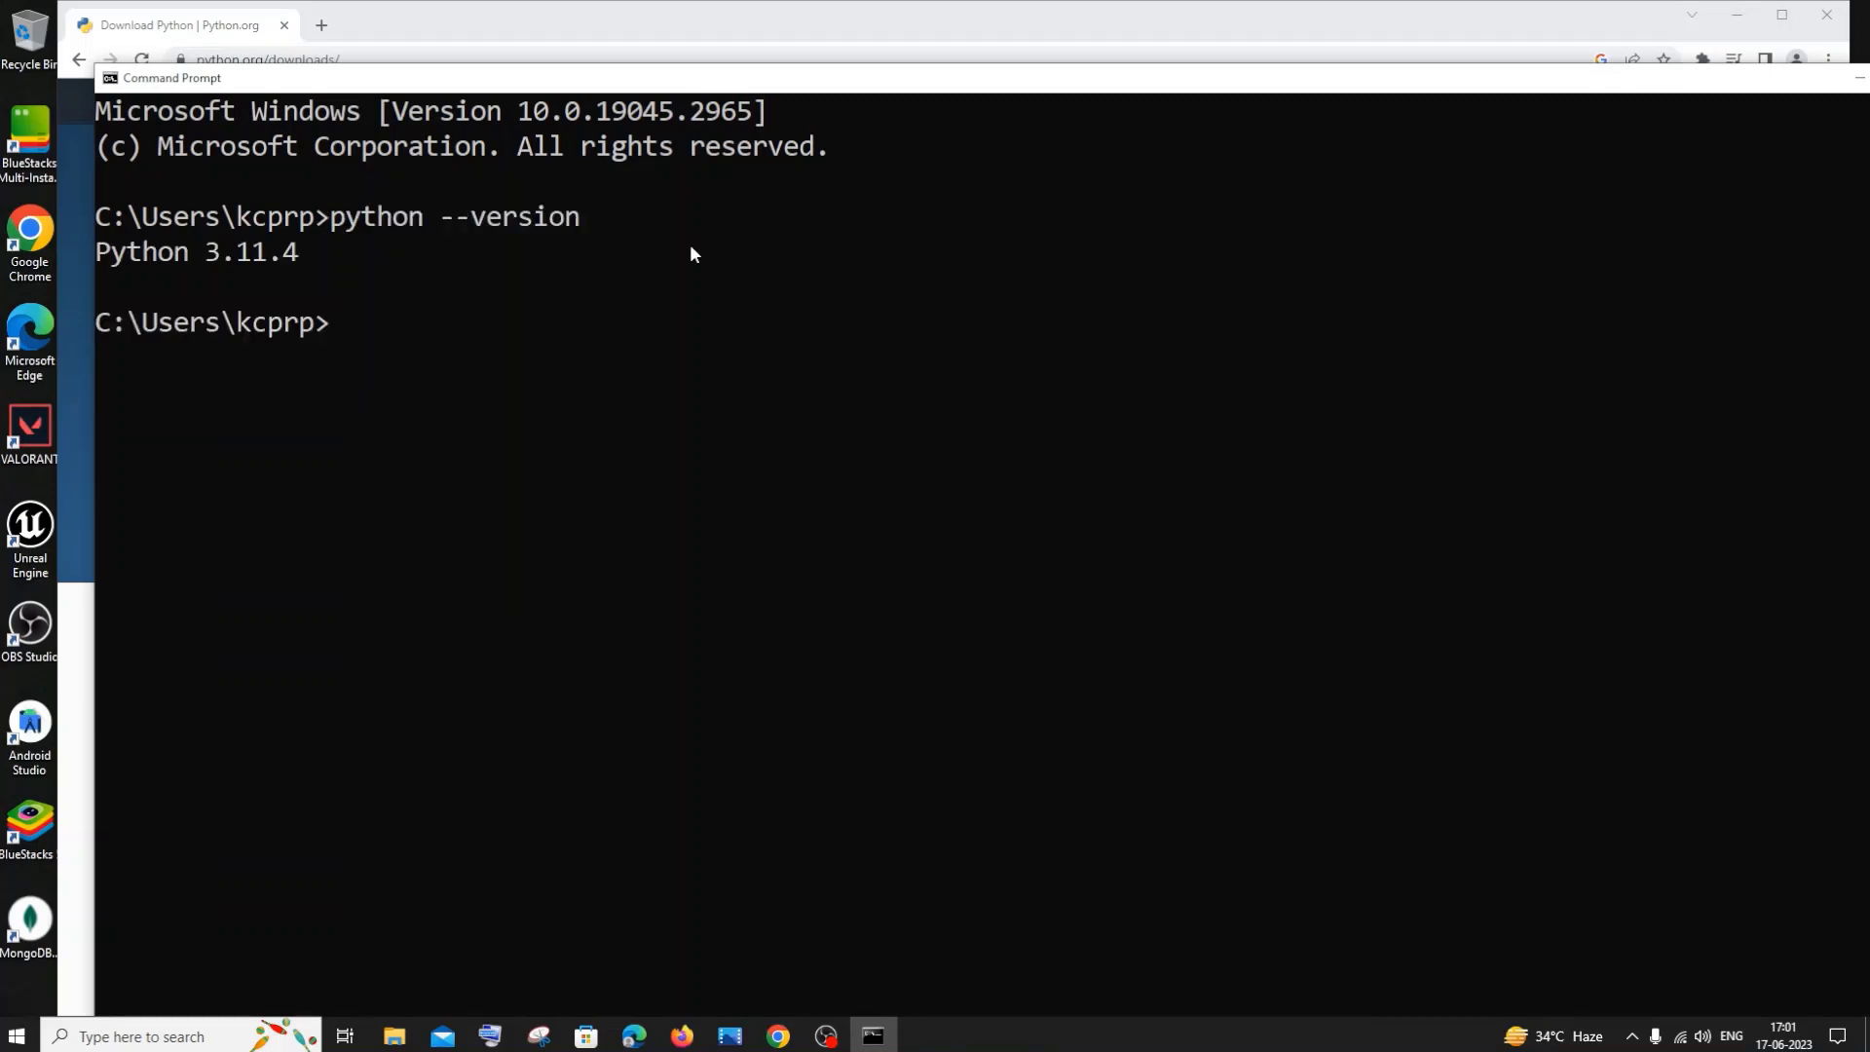
{"action": "left_click_drag", "start_coordinate": [431, 79], "coordinate": [605, 450]}
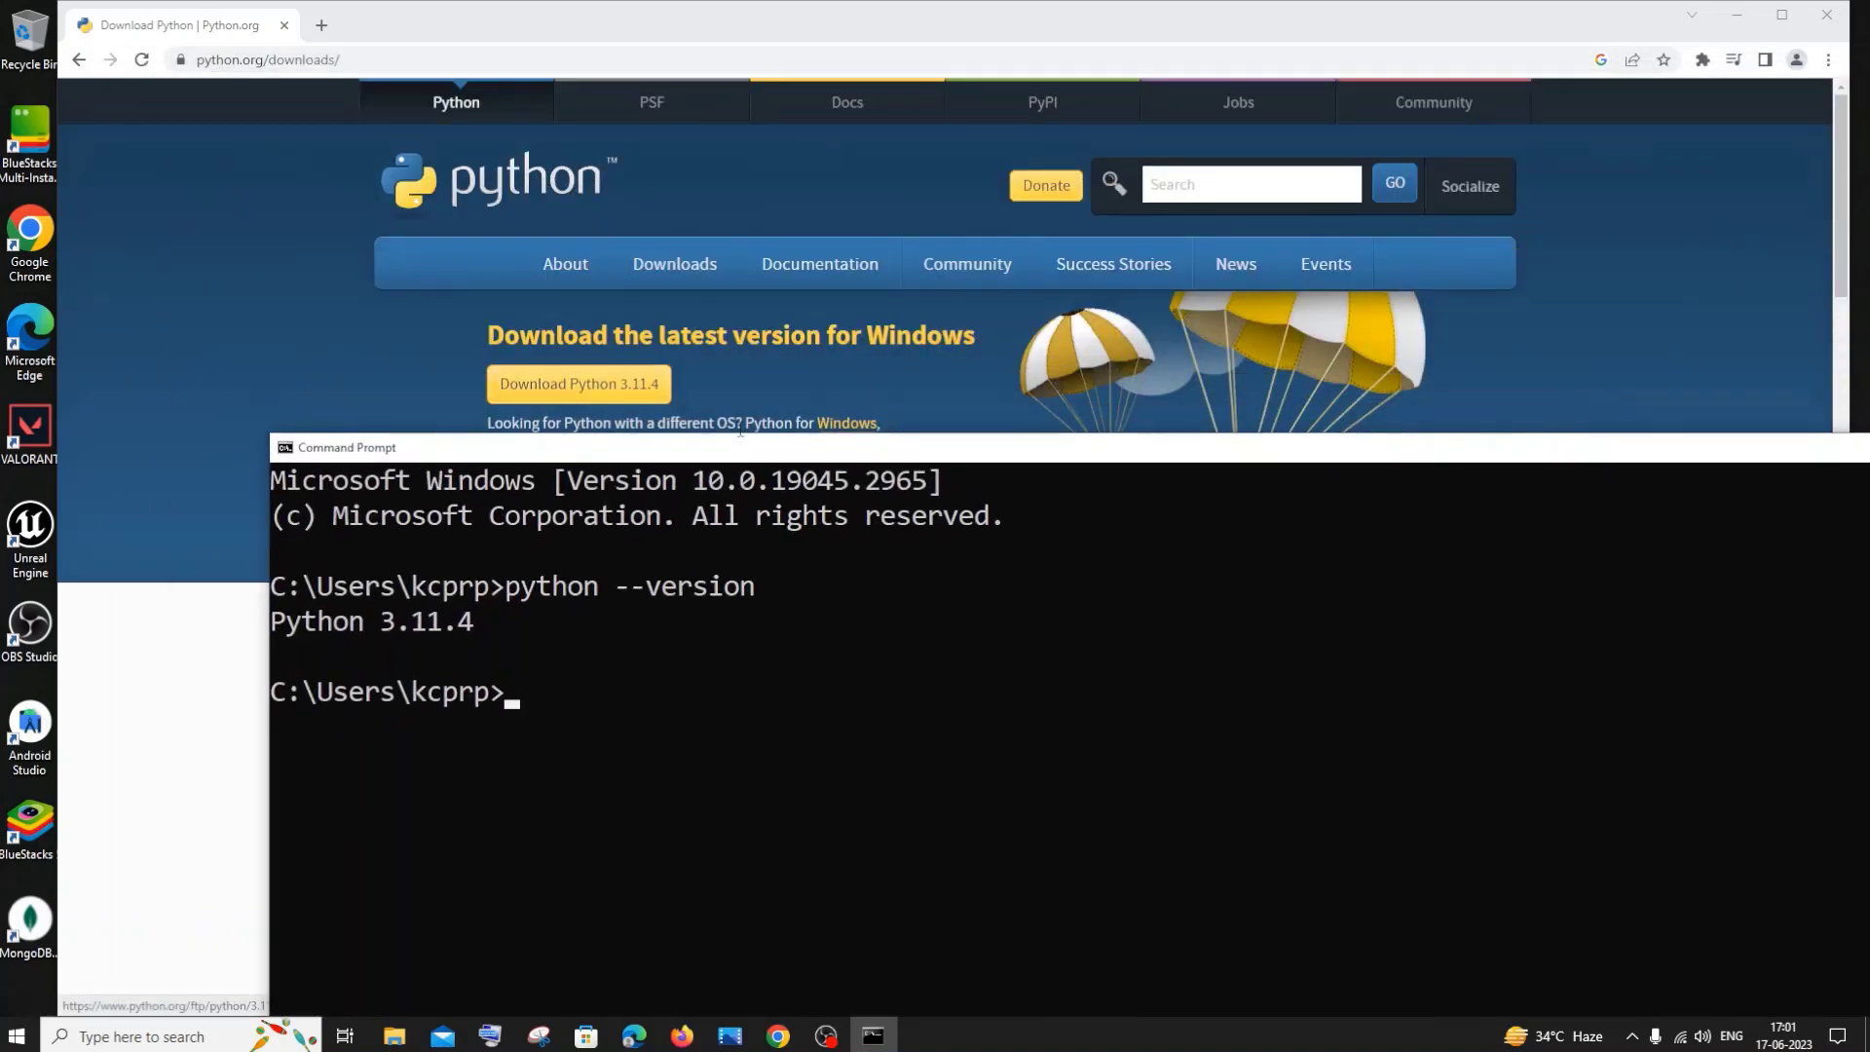
{"action": "left_click_drag", "start_coordinate": [1716, 446], "coordinate": [1298, 381]}
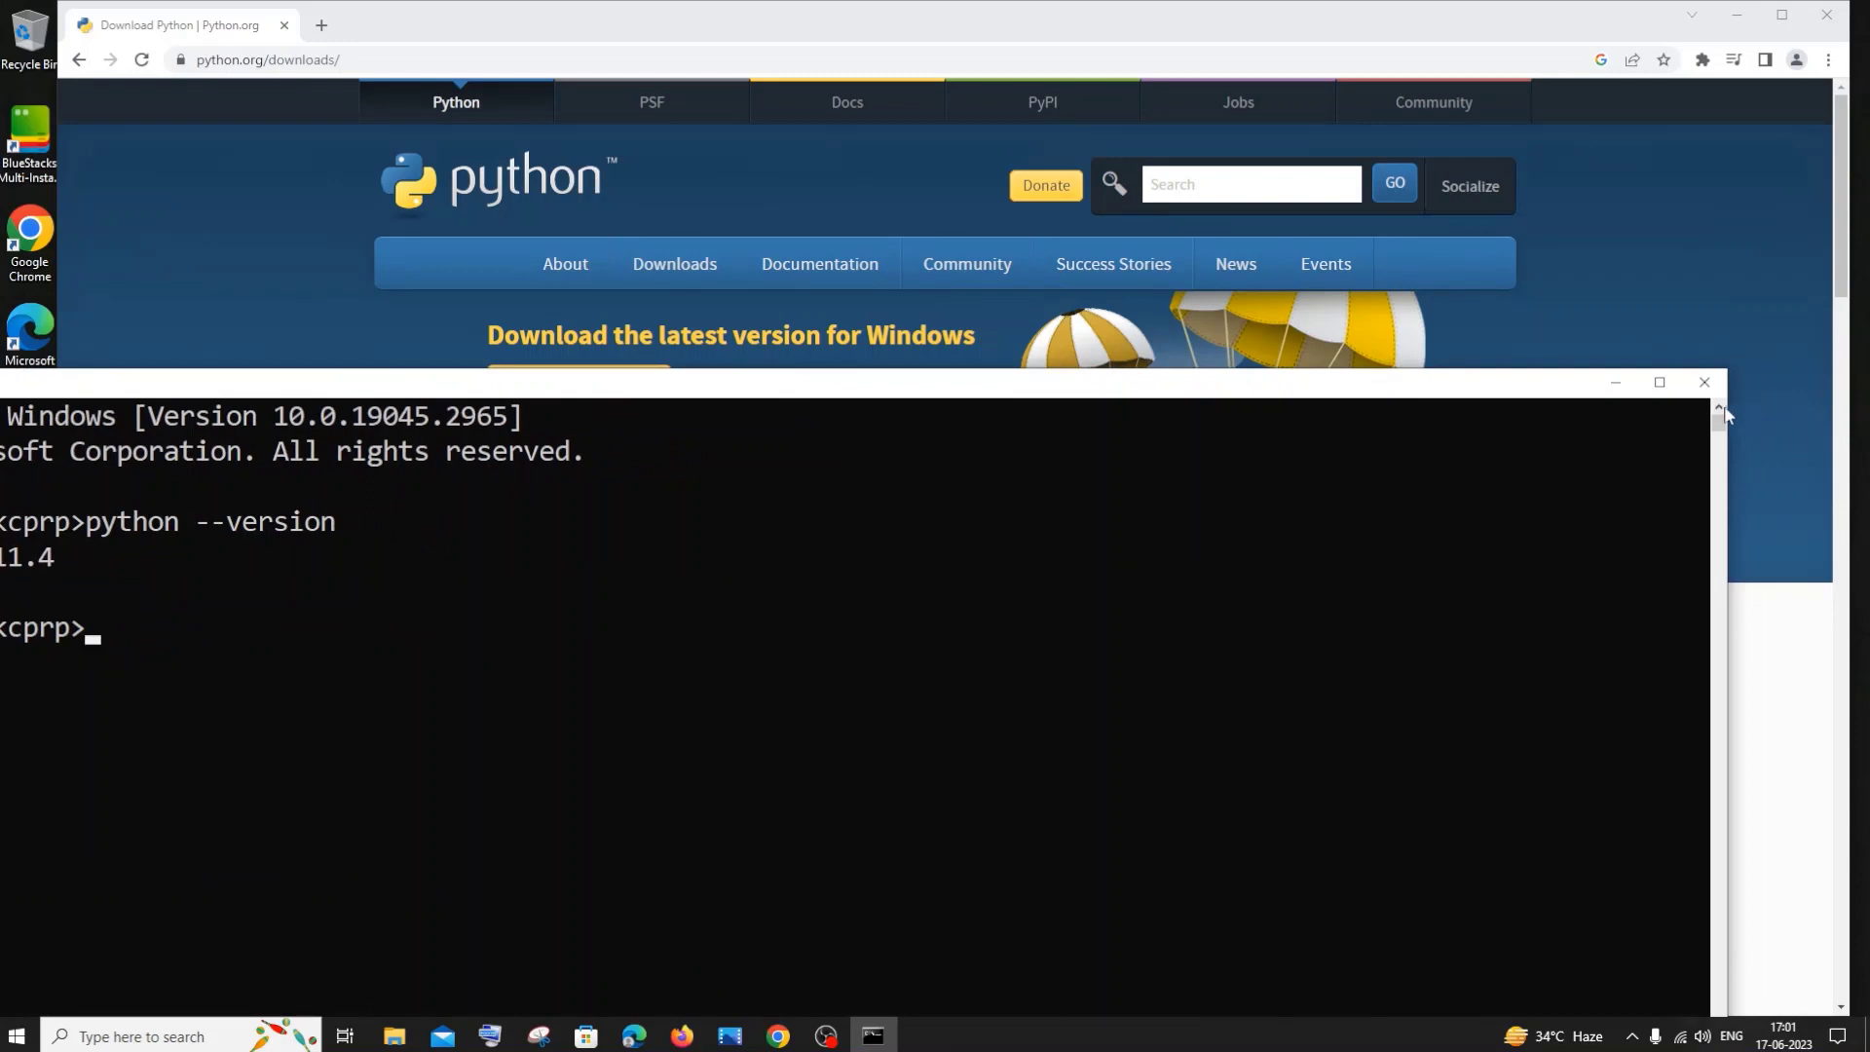
{"action": "left_click", "coordinate": [1704, 382]}
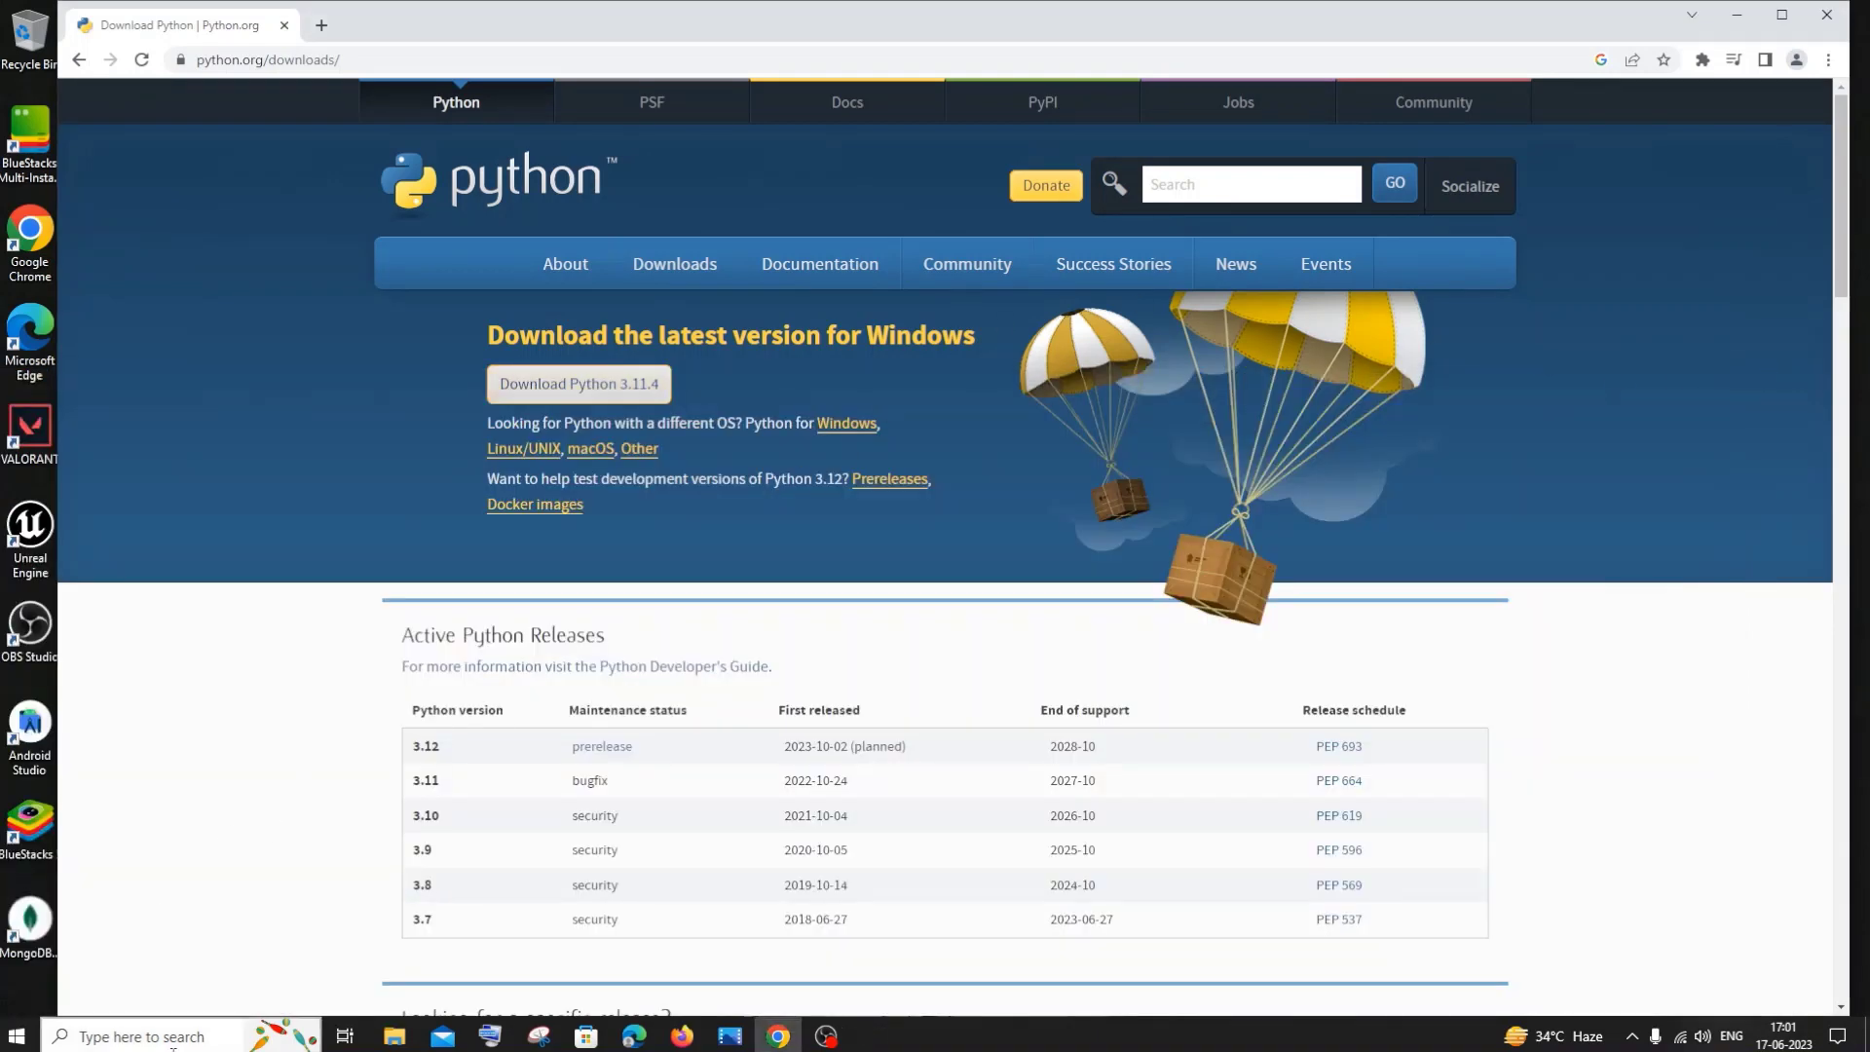
Step: Launch IDLE (Python 3.11 64-bit) from the Windows search and widen its shell window
{"action": "left_click", "coordinate": [146, 1036]}
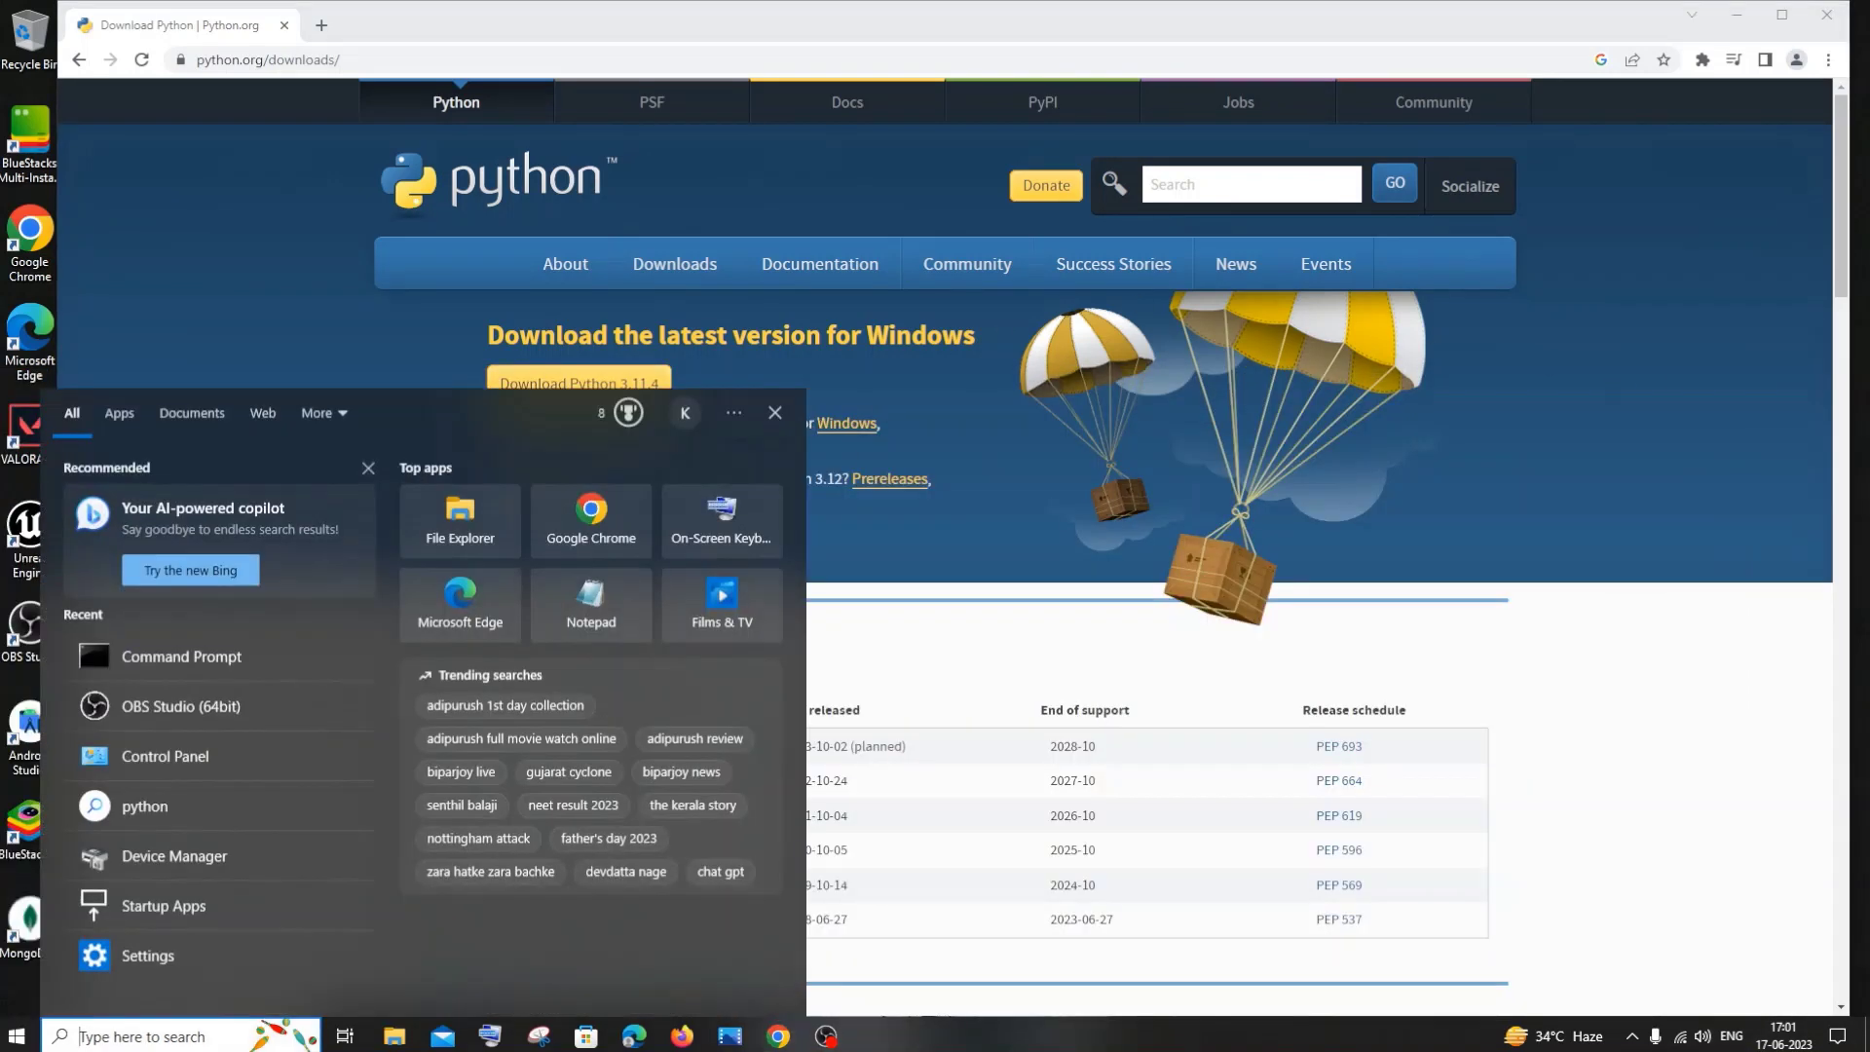
{"action": "type", "text": "idl"}
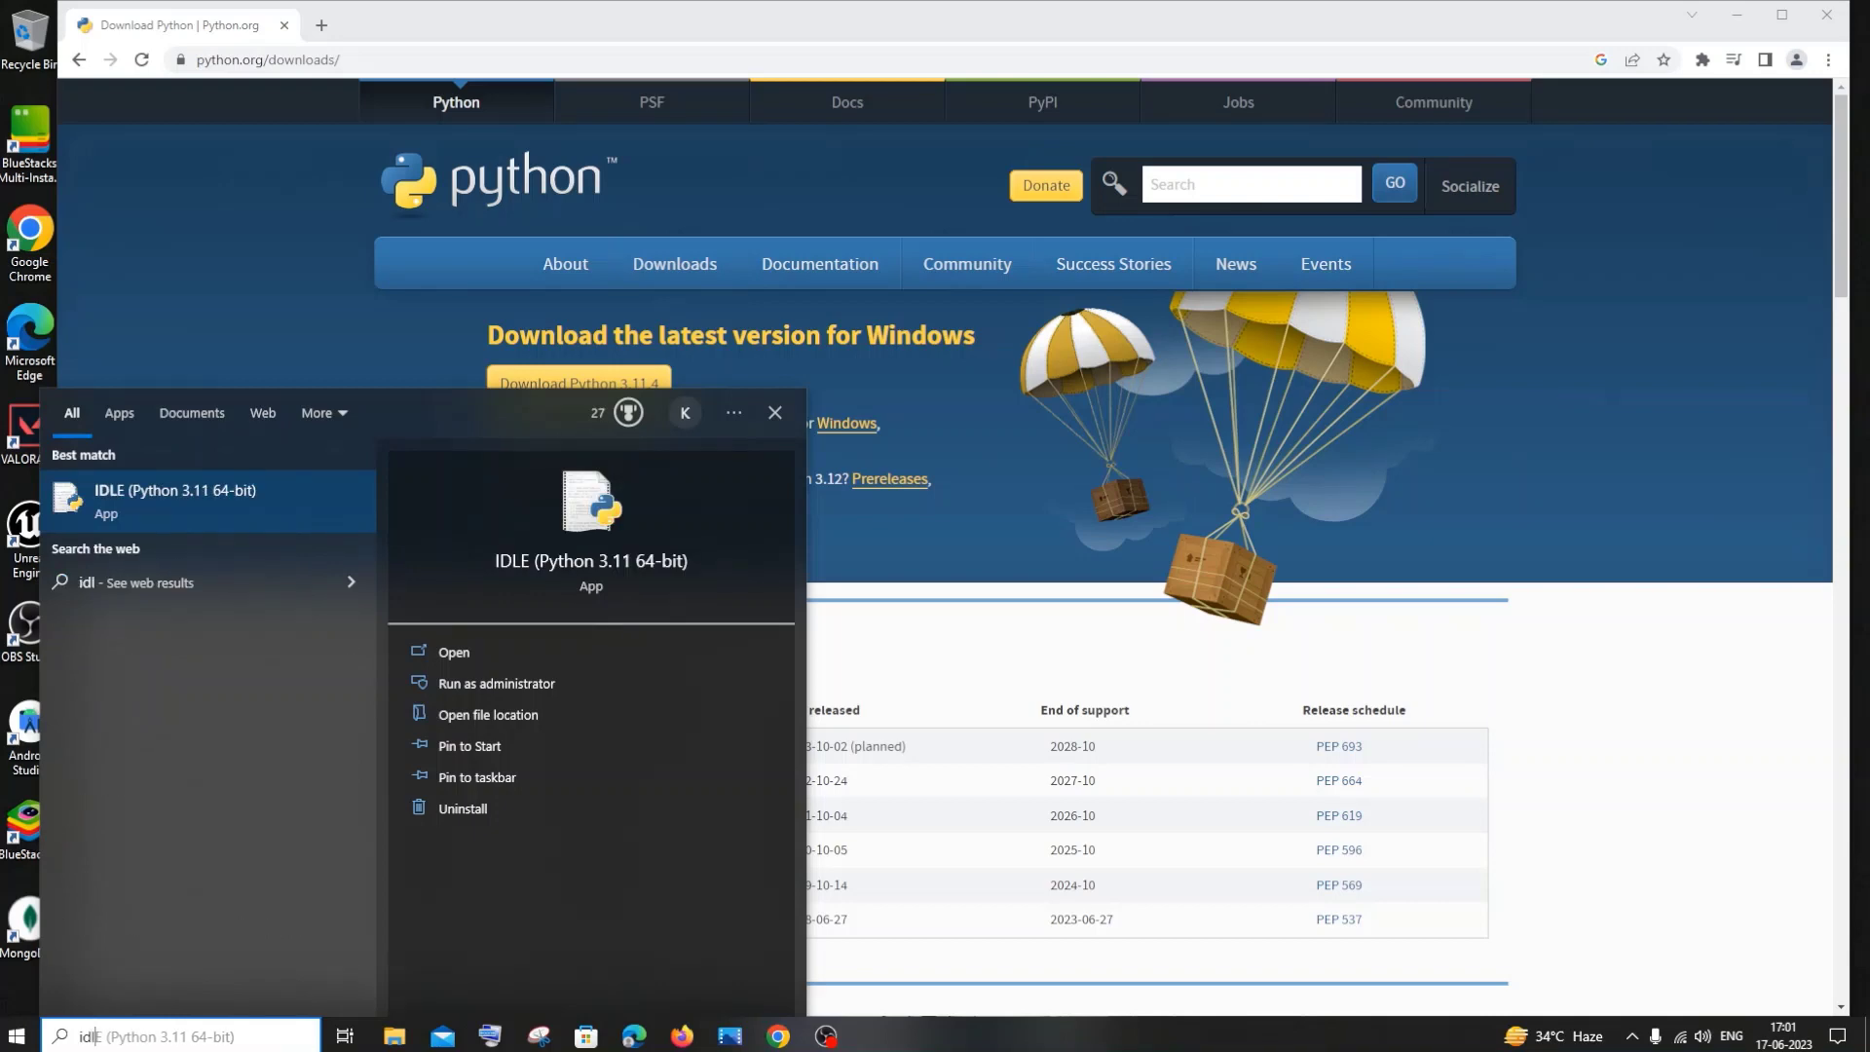
{"action": "type", "text": "e"}
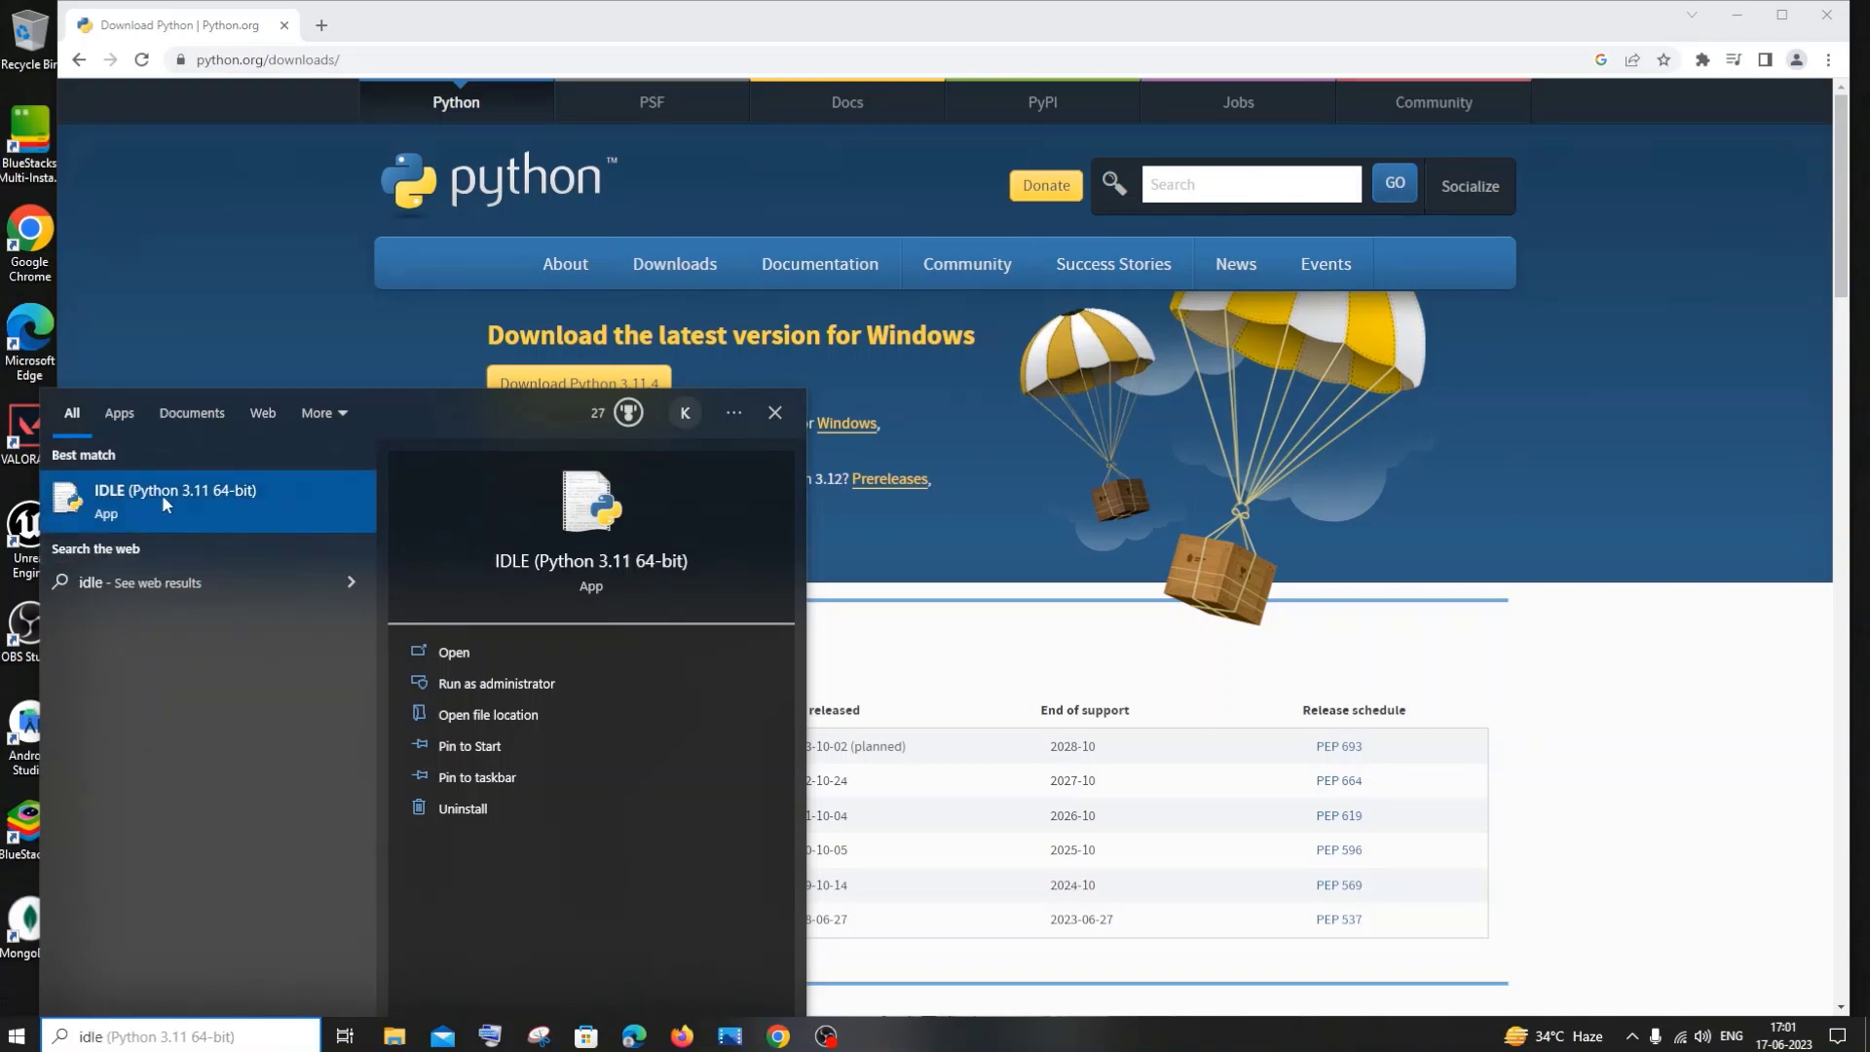
{"action": "left_click", "coordinate": [494, 646]}
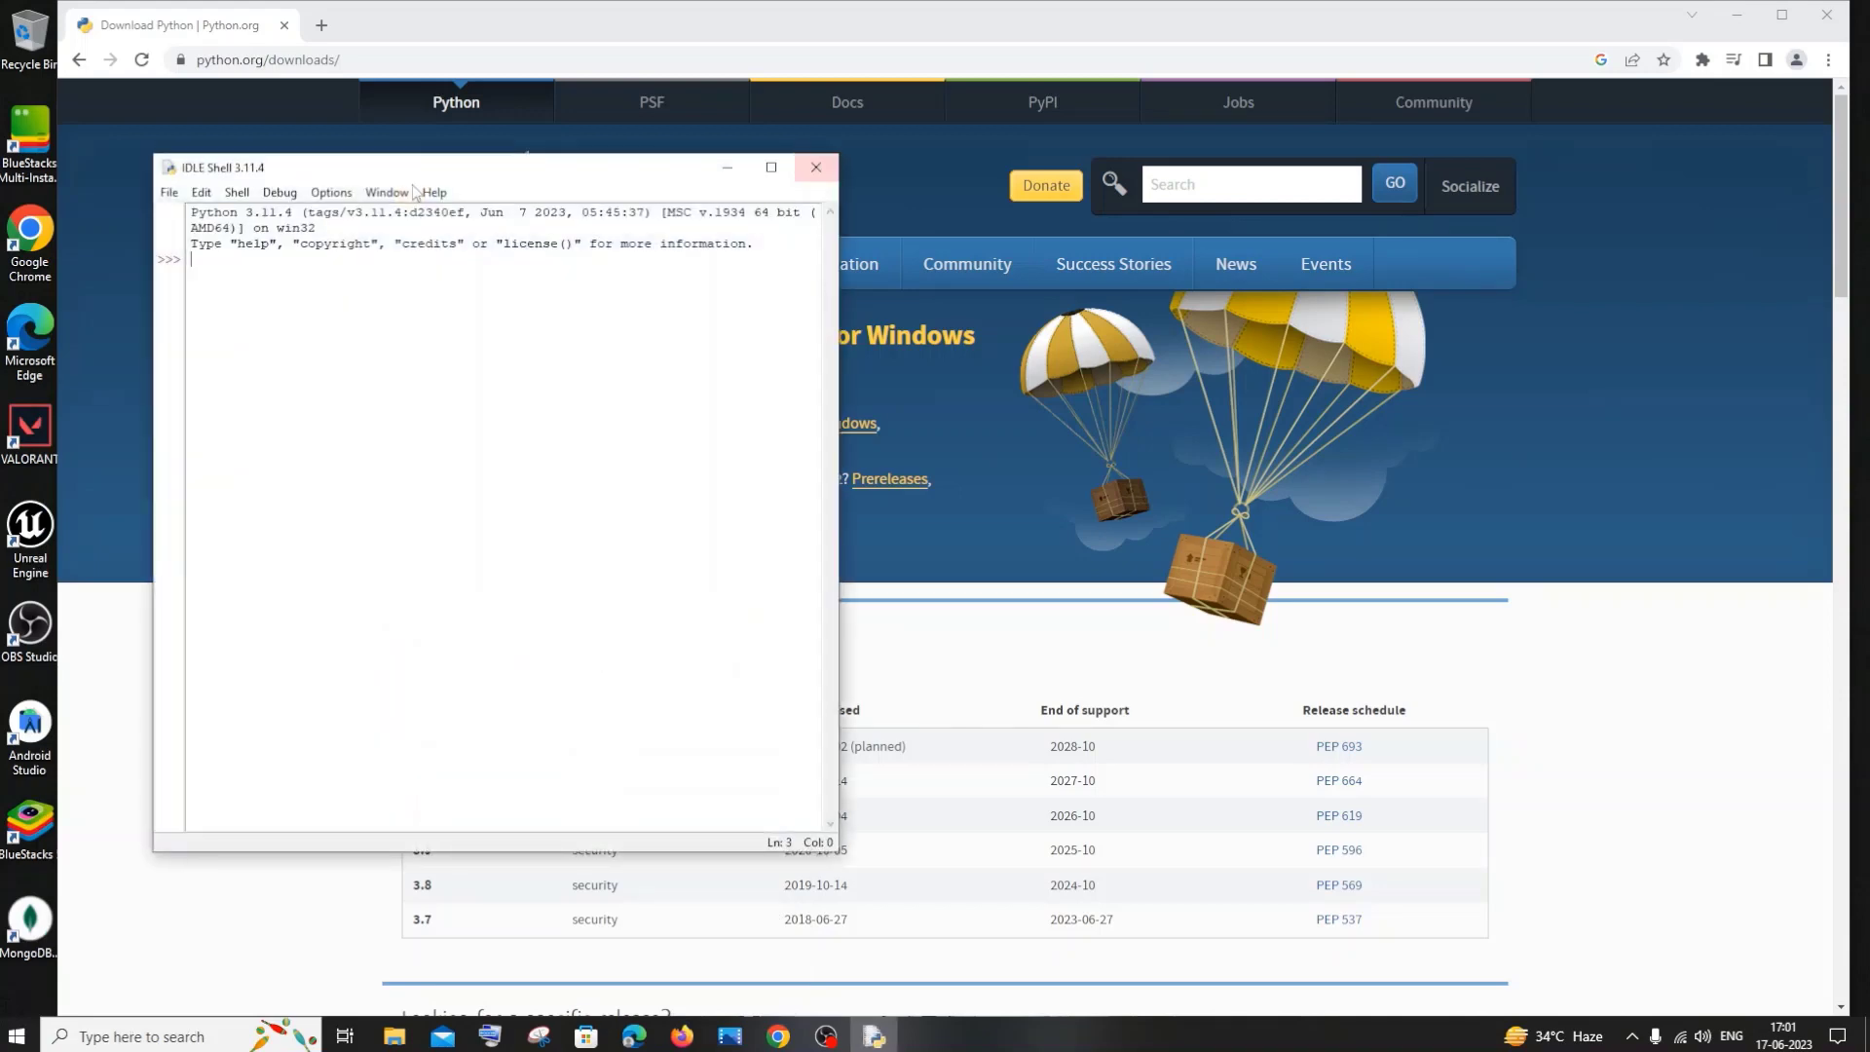
{"action": "left_click_drag", "start_coordinate": [843, 278], "coordinate": [1371, 283]}
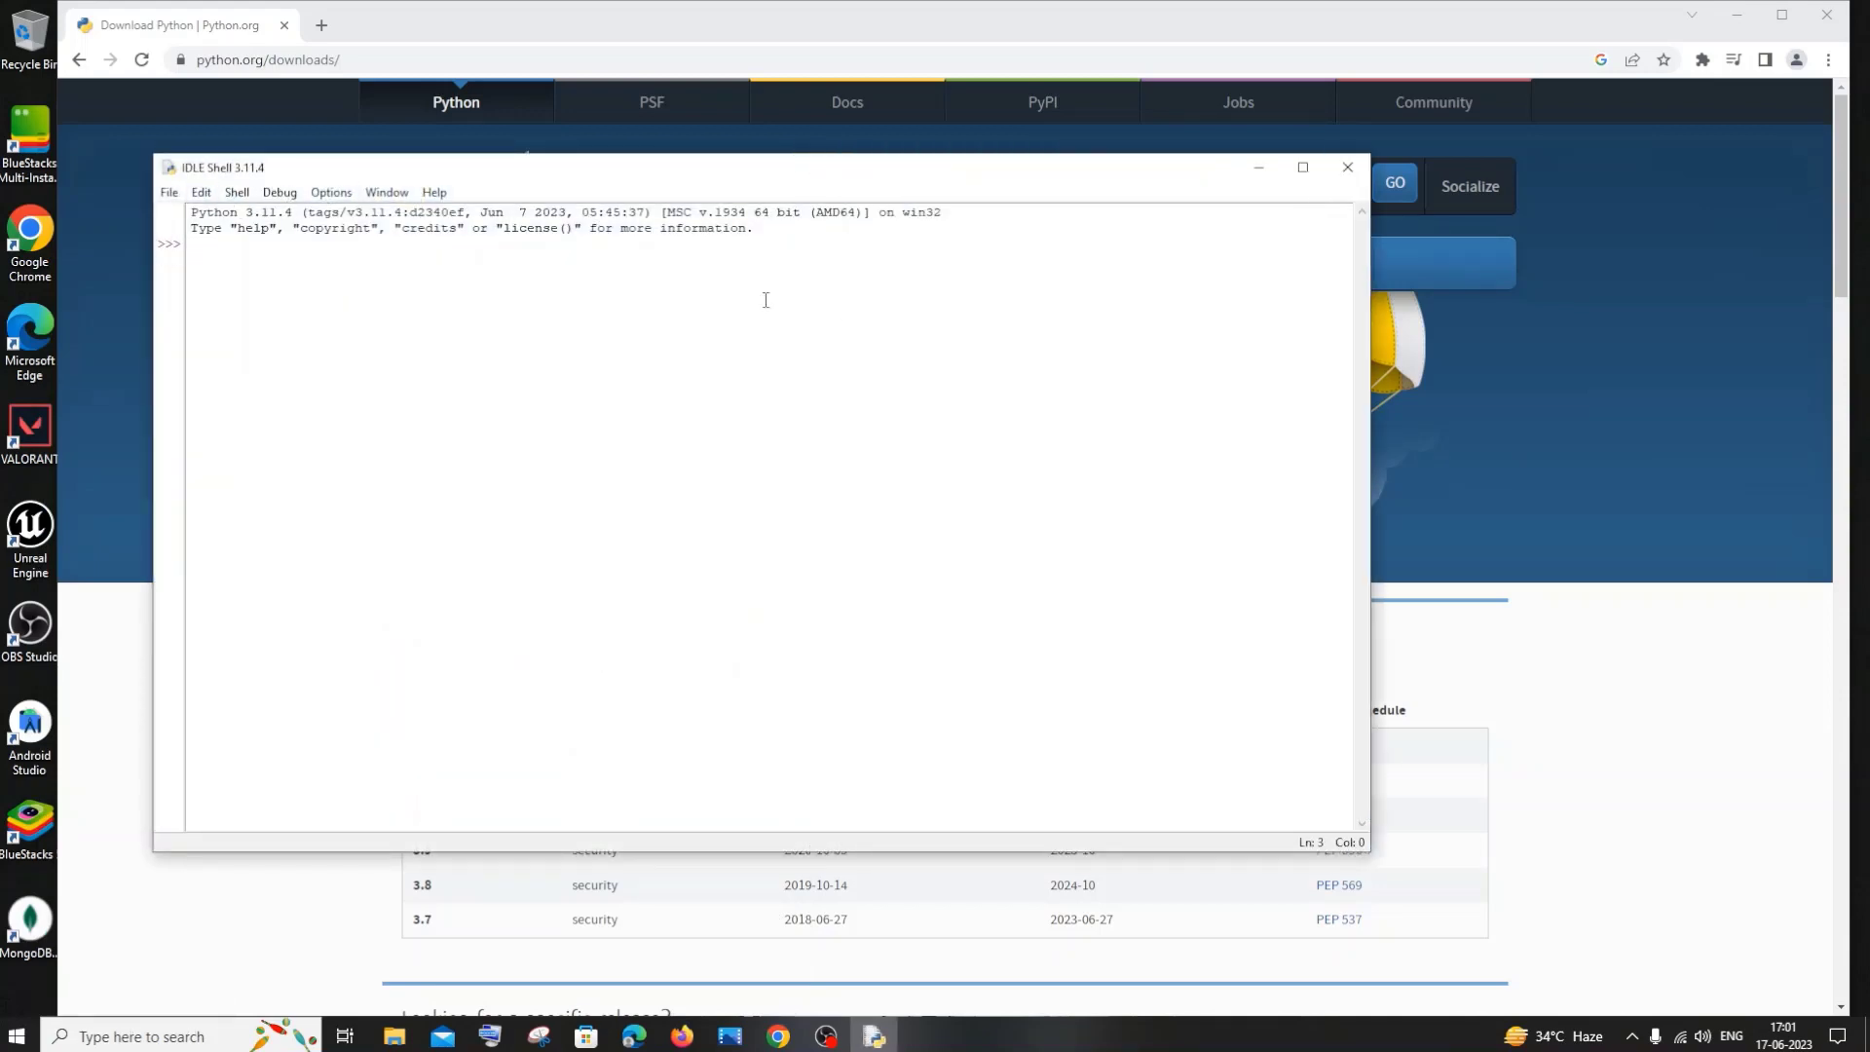
Step: Run print("123") in the IDLE shell
{"action": "type", "text": "print(\""}
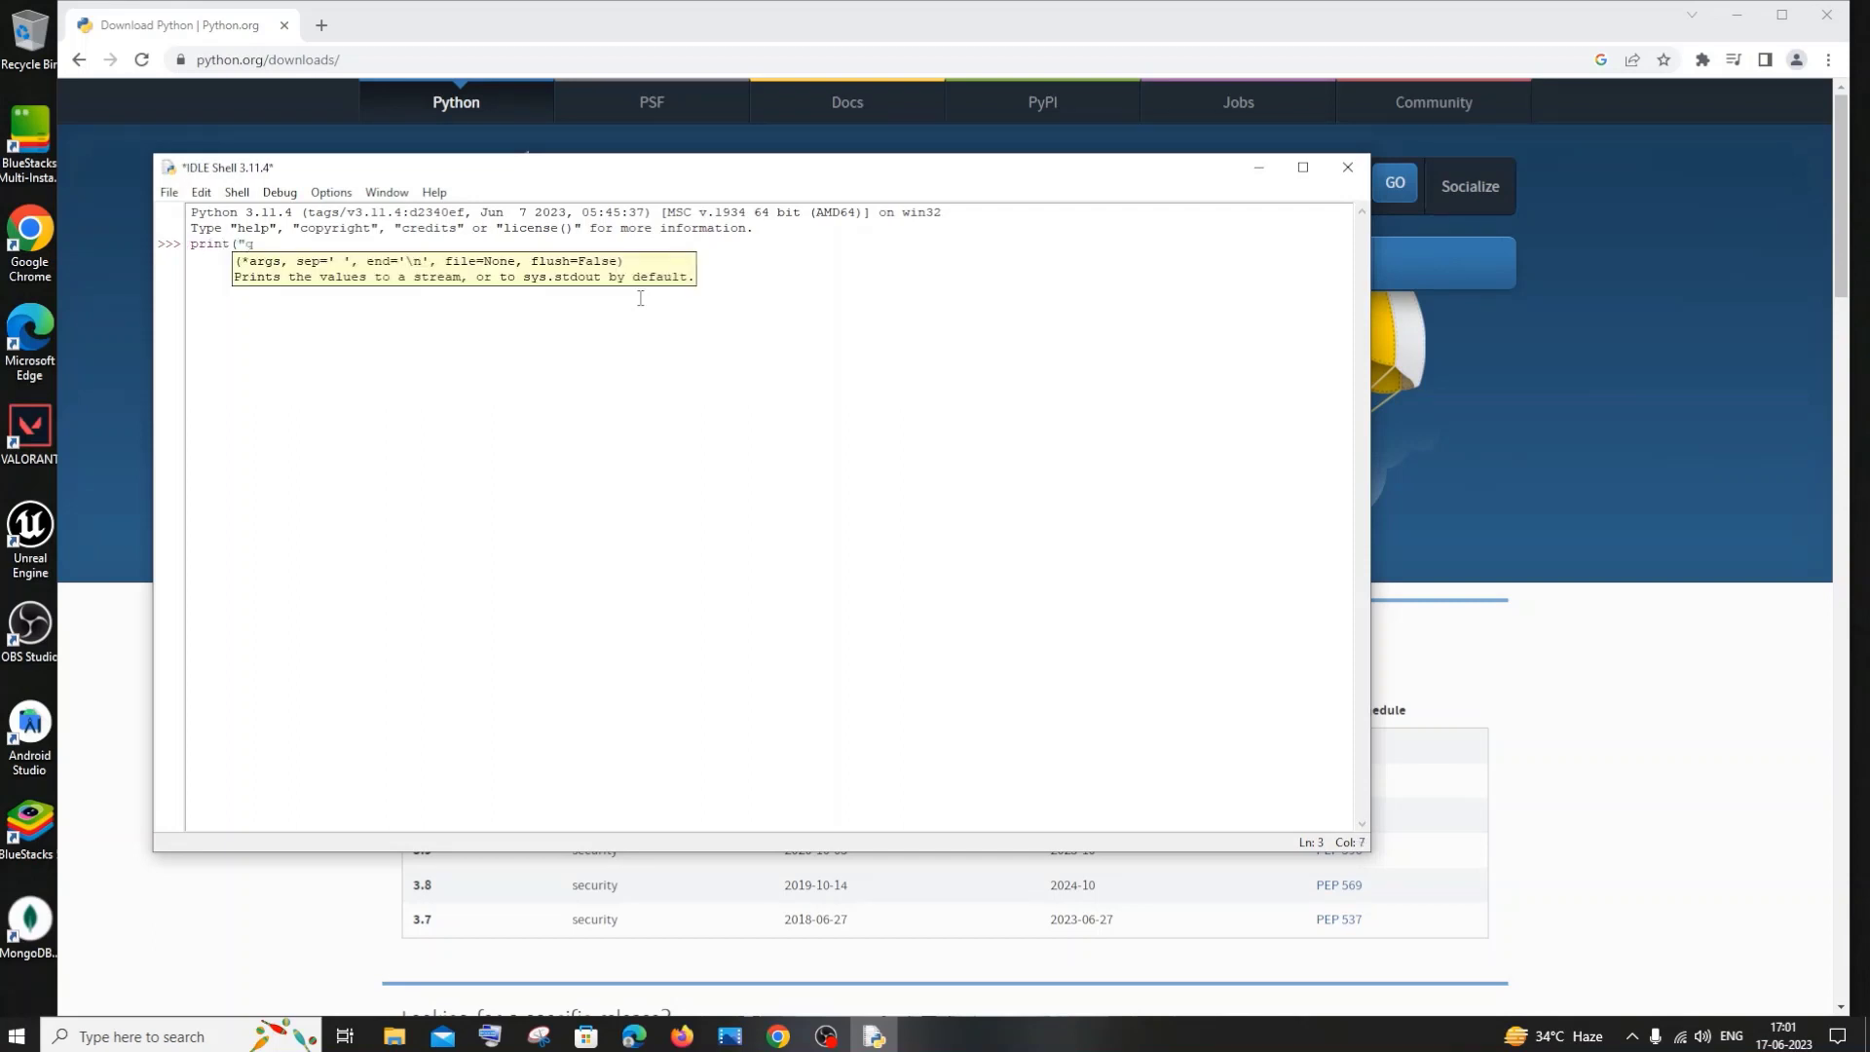
{"action": "type", "text": "123\")"}
{"action": "key", "text": "Return"}
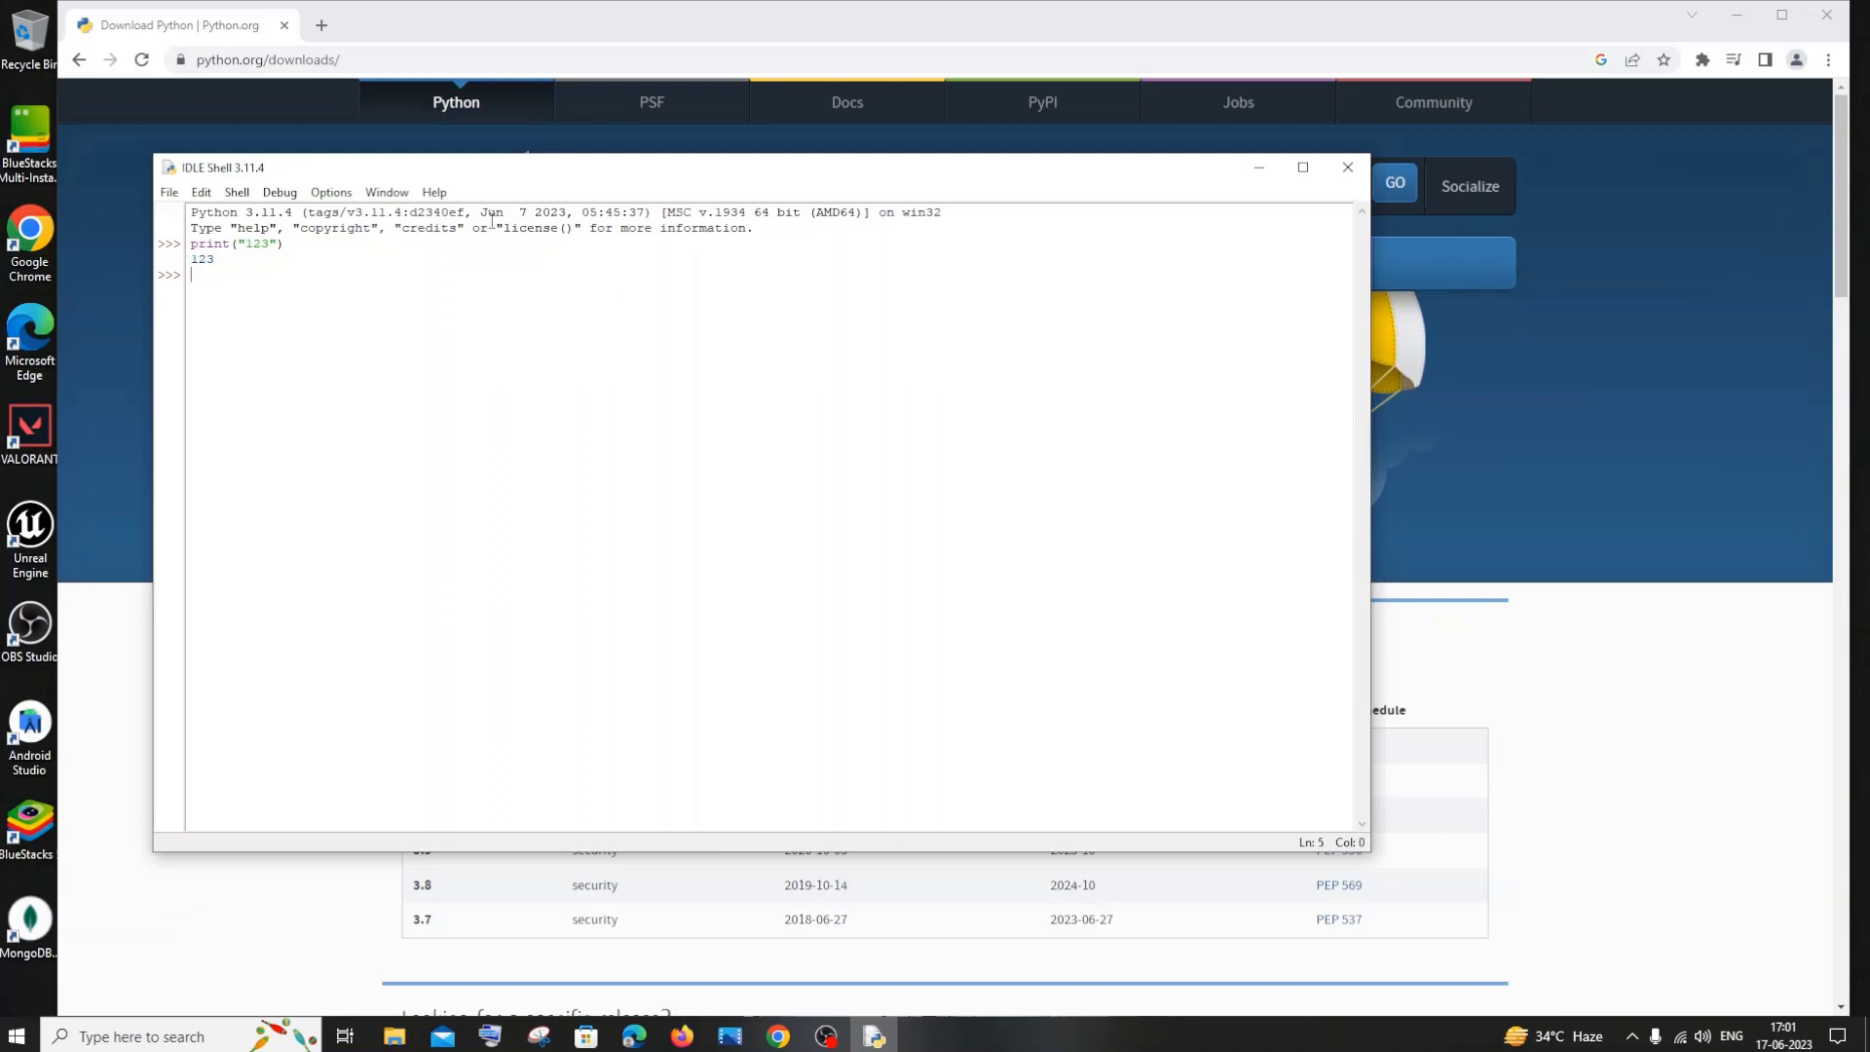
Step: Create a new IDLE file, save it as pythontrial in the Python311 folder, and maximize its editor window
{"action": "left_click", "coordinate": [172, 194]}
{"action": "left_click", "coordinate": [195, 213]}
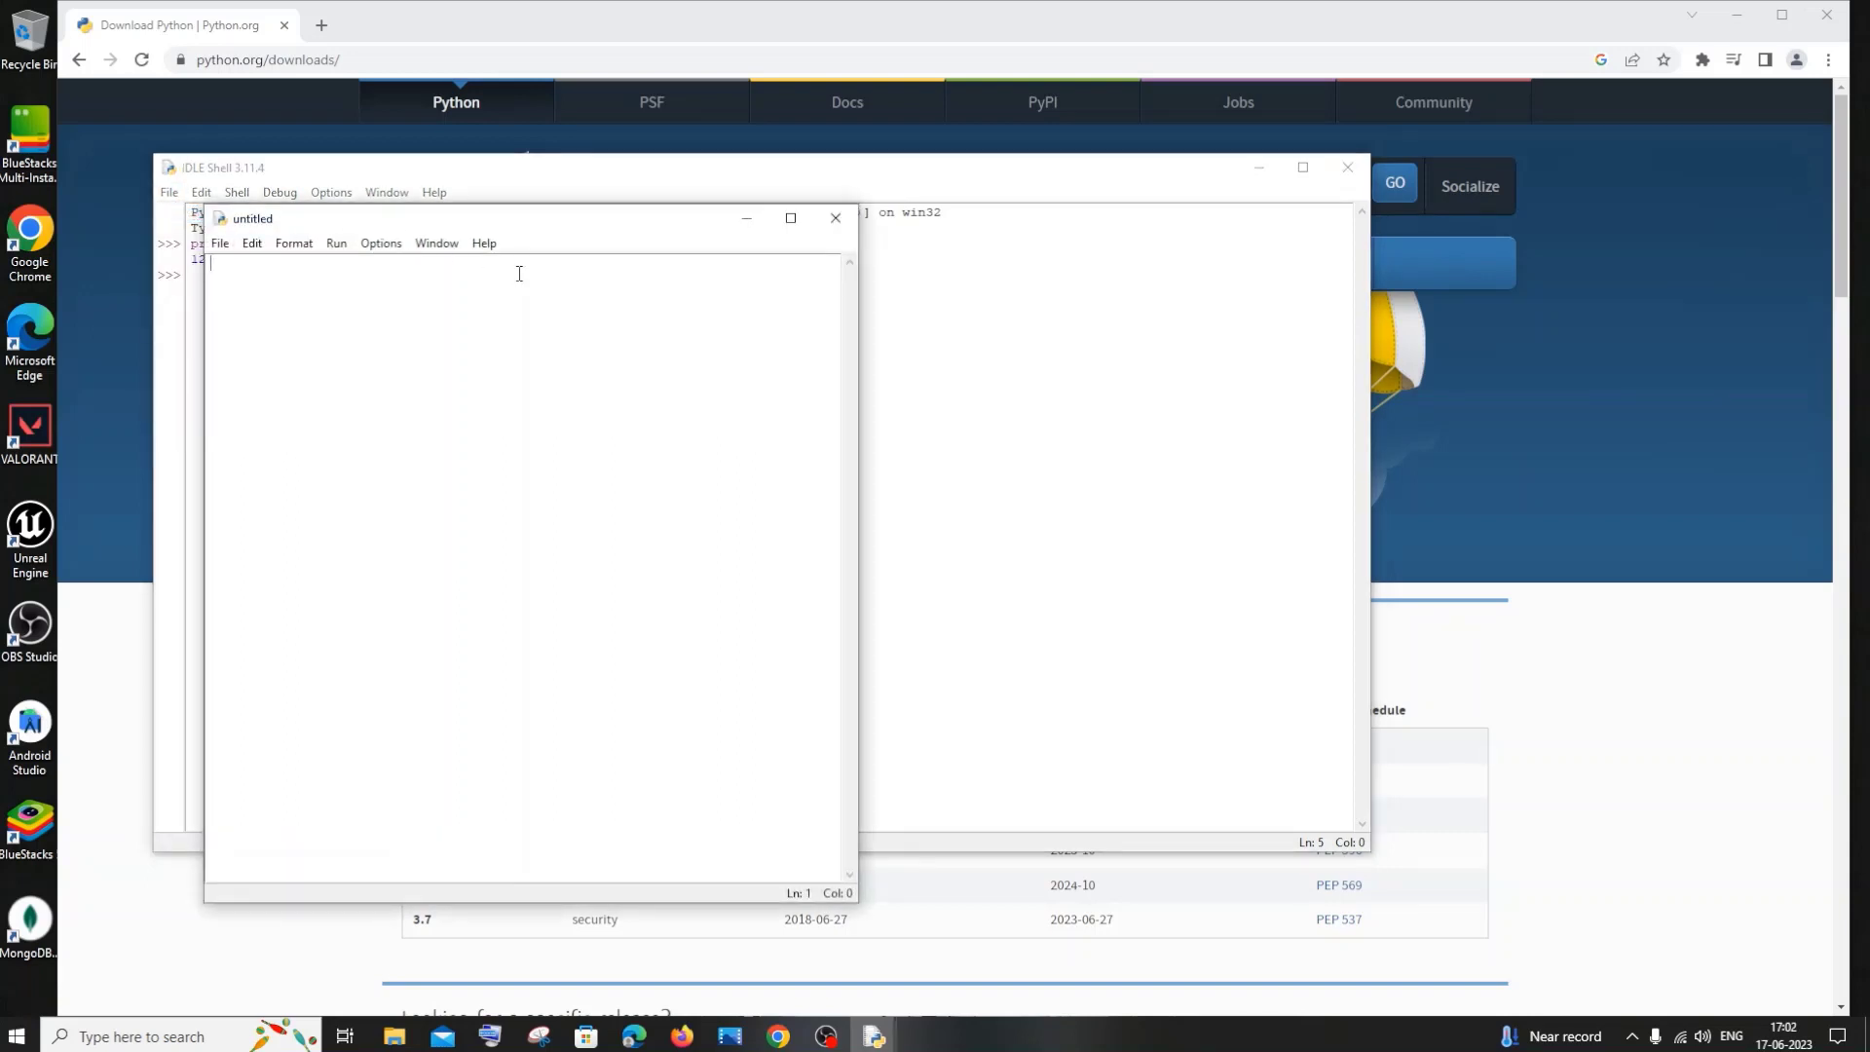
{"action": "key", "text": "ctrl+s"}
{"action": "type", "text": "p"}
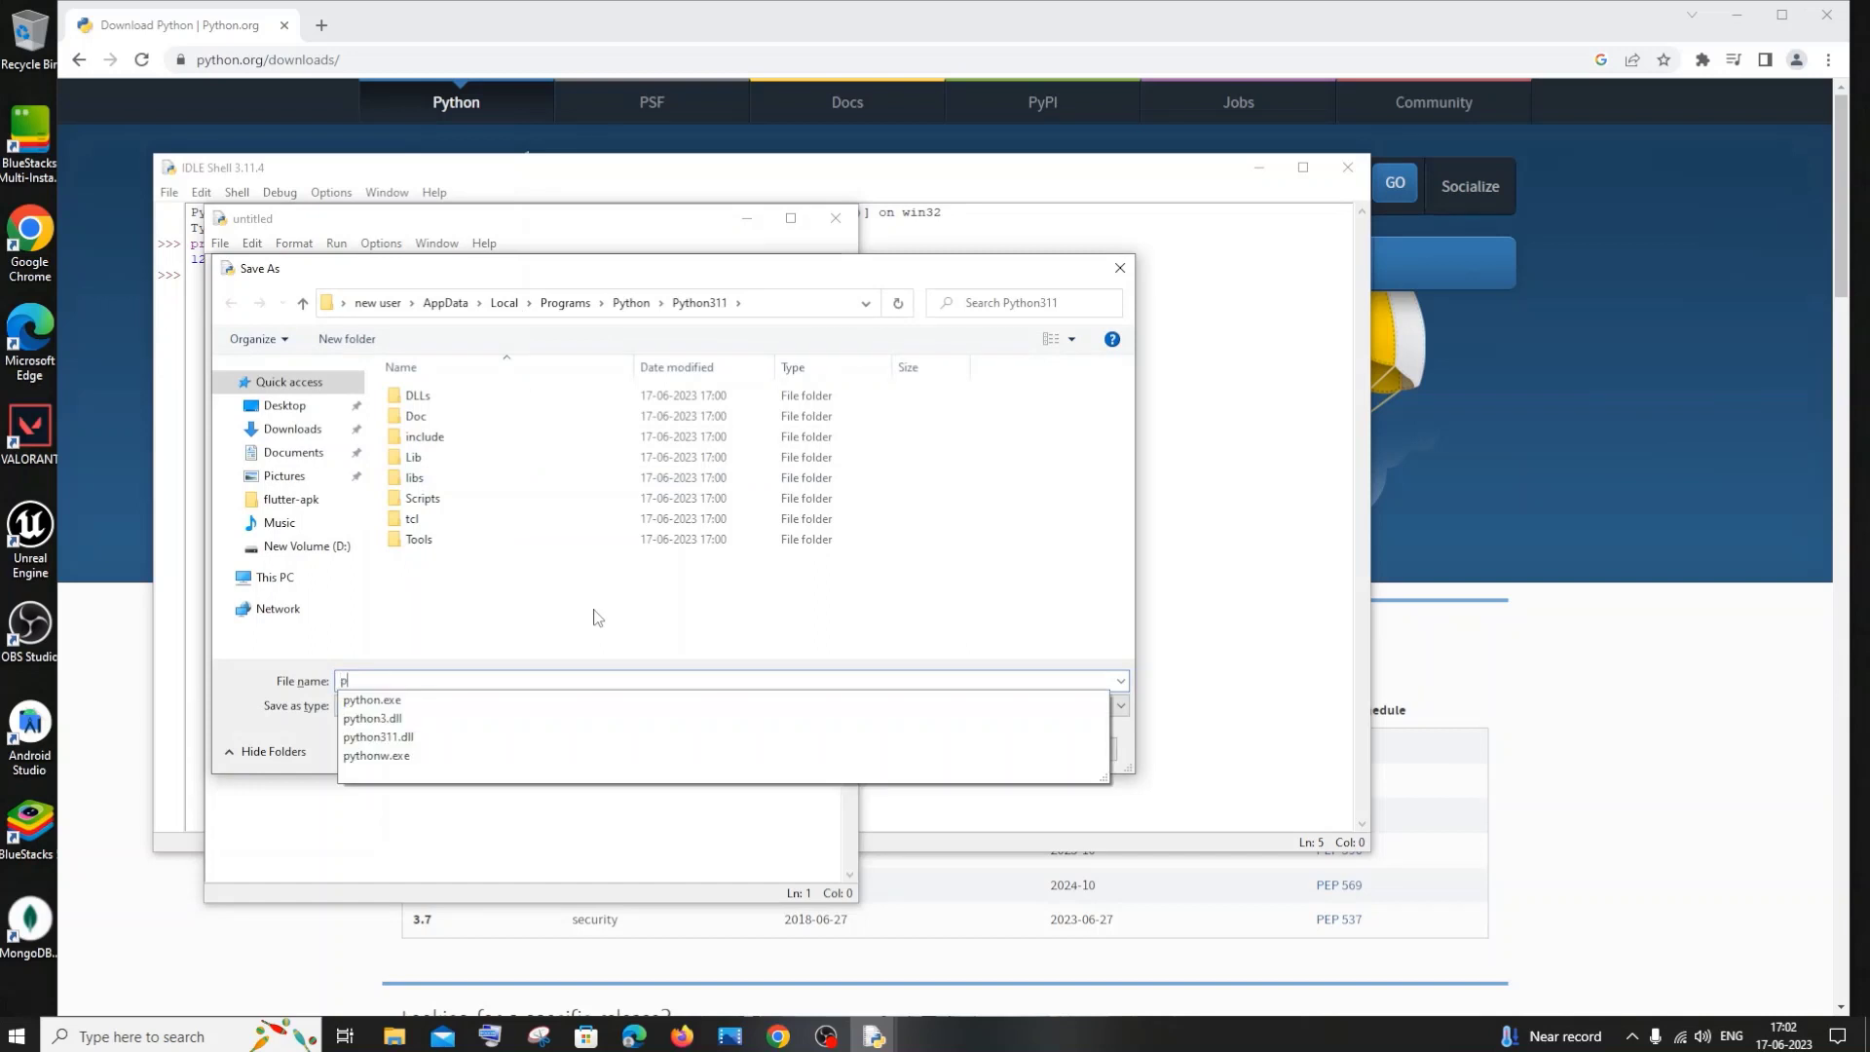
{"action": "type", "text": "ythont"}
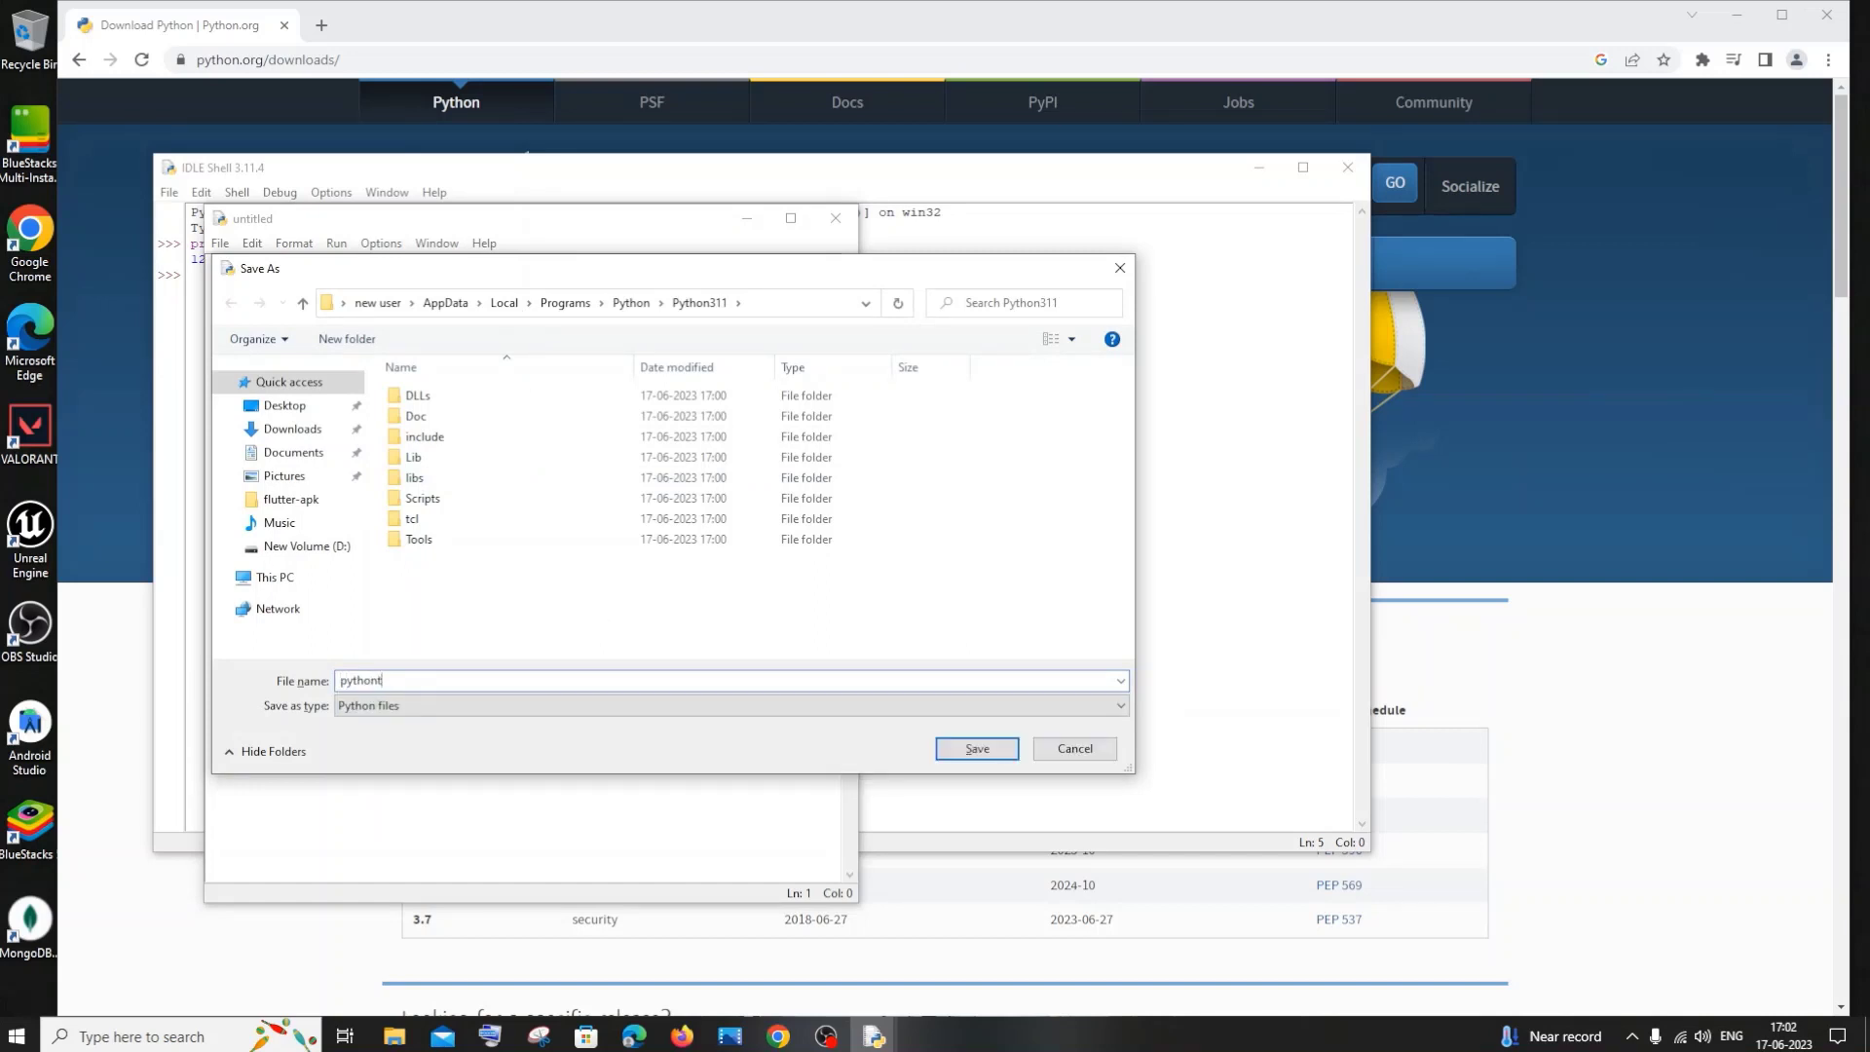
{"action": "type", "text": "rial"}
{"action": "left_click", "coordinate": [976, 748]}
{"action": "left_click", "coordinate": [791, 219]}
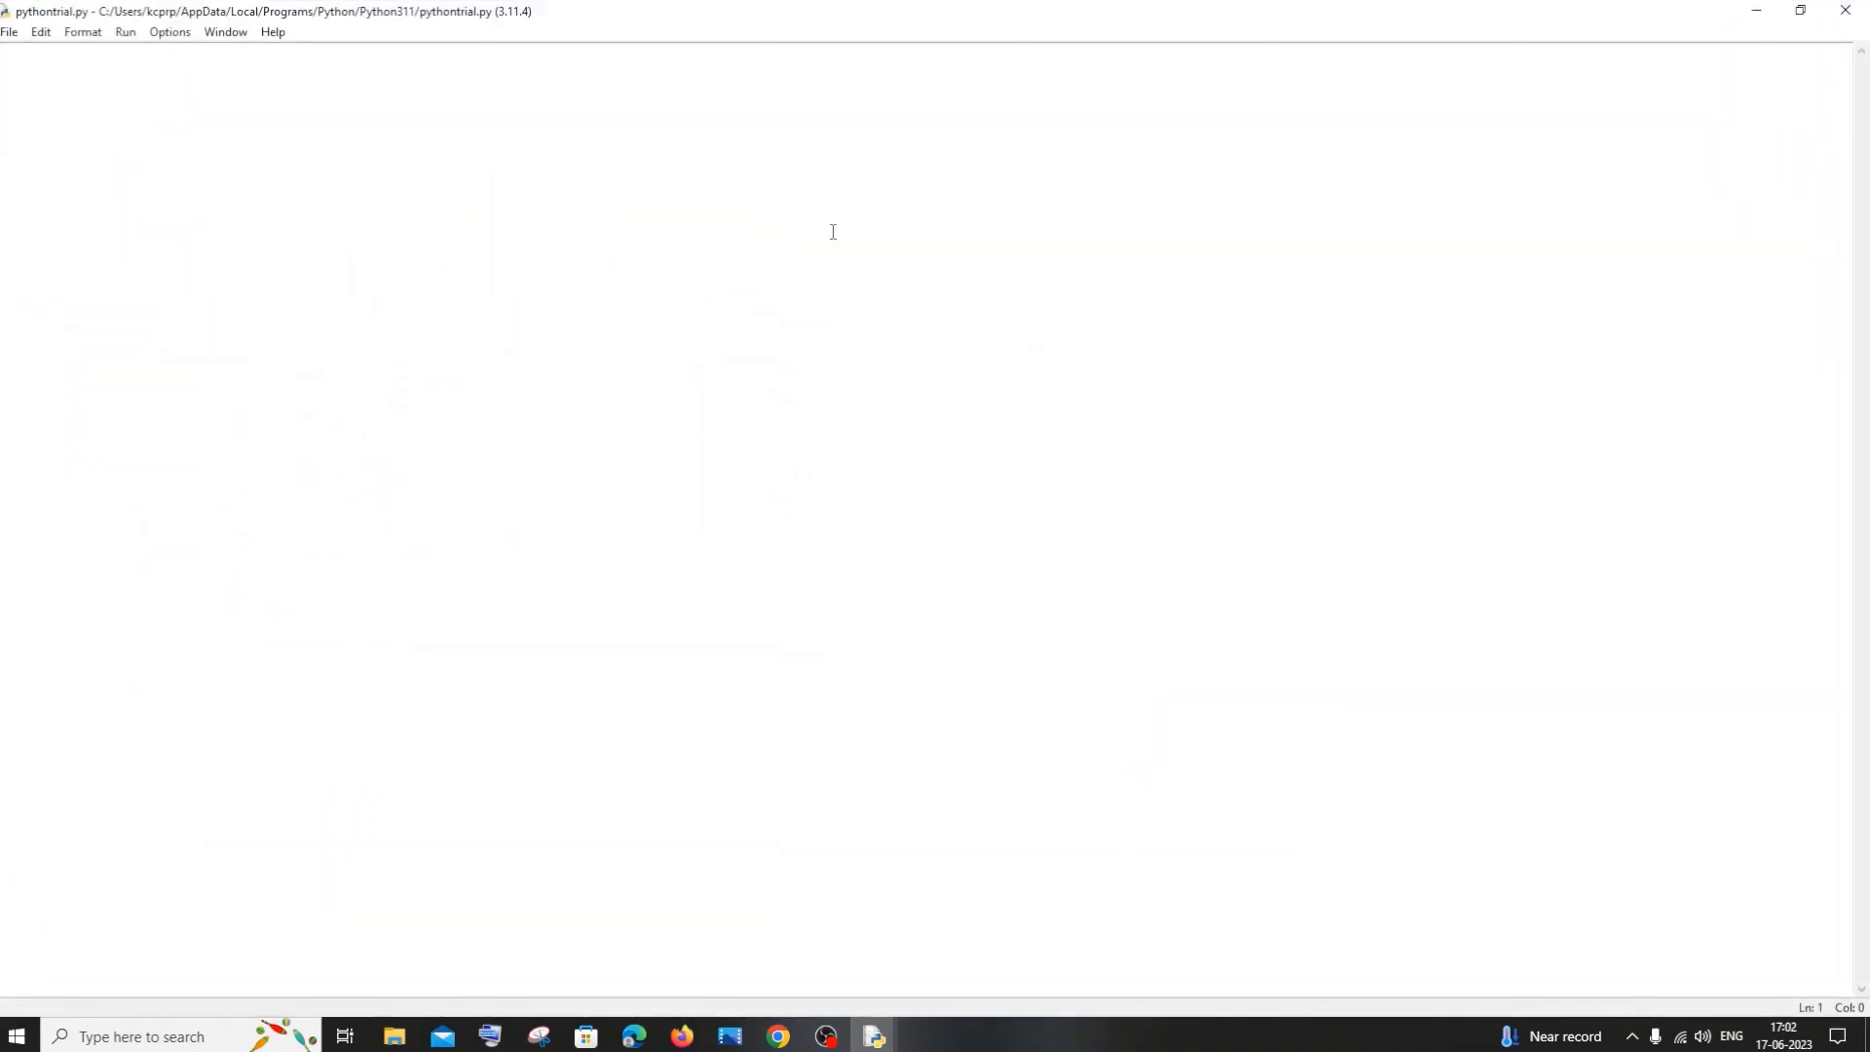
Step: Write print("hello world") in pythontrial.py and save the file
{"action": "type", "text": "print(\""}
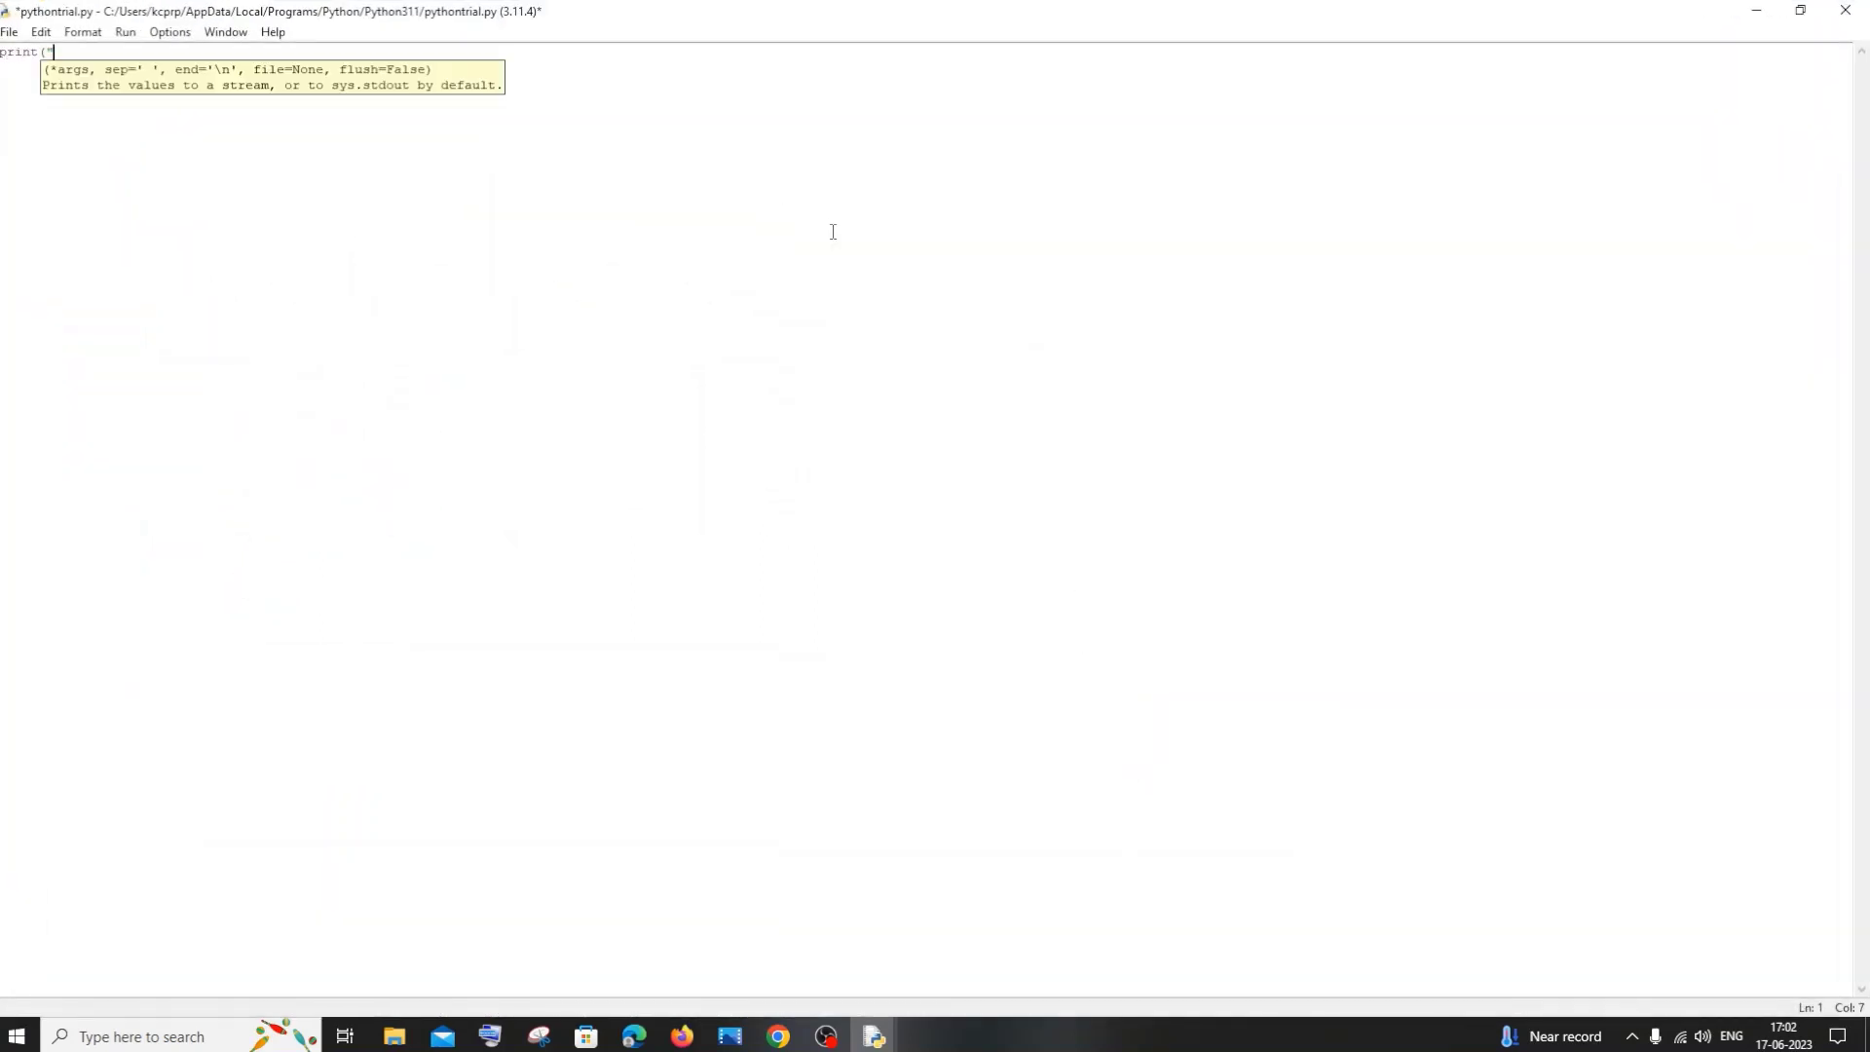
{"action": "type", "text": "hello world\")"}
{"action": "key", "text": "Return"}
{"action": "key", "text": "ctrl+s"}
Step: Run the pythontrial.py module and close the shell window showing its output
{"action": "left_click", "coordinate": [126, 33]}
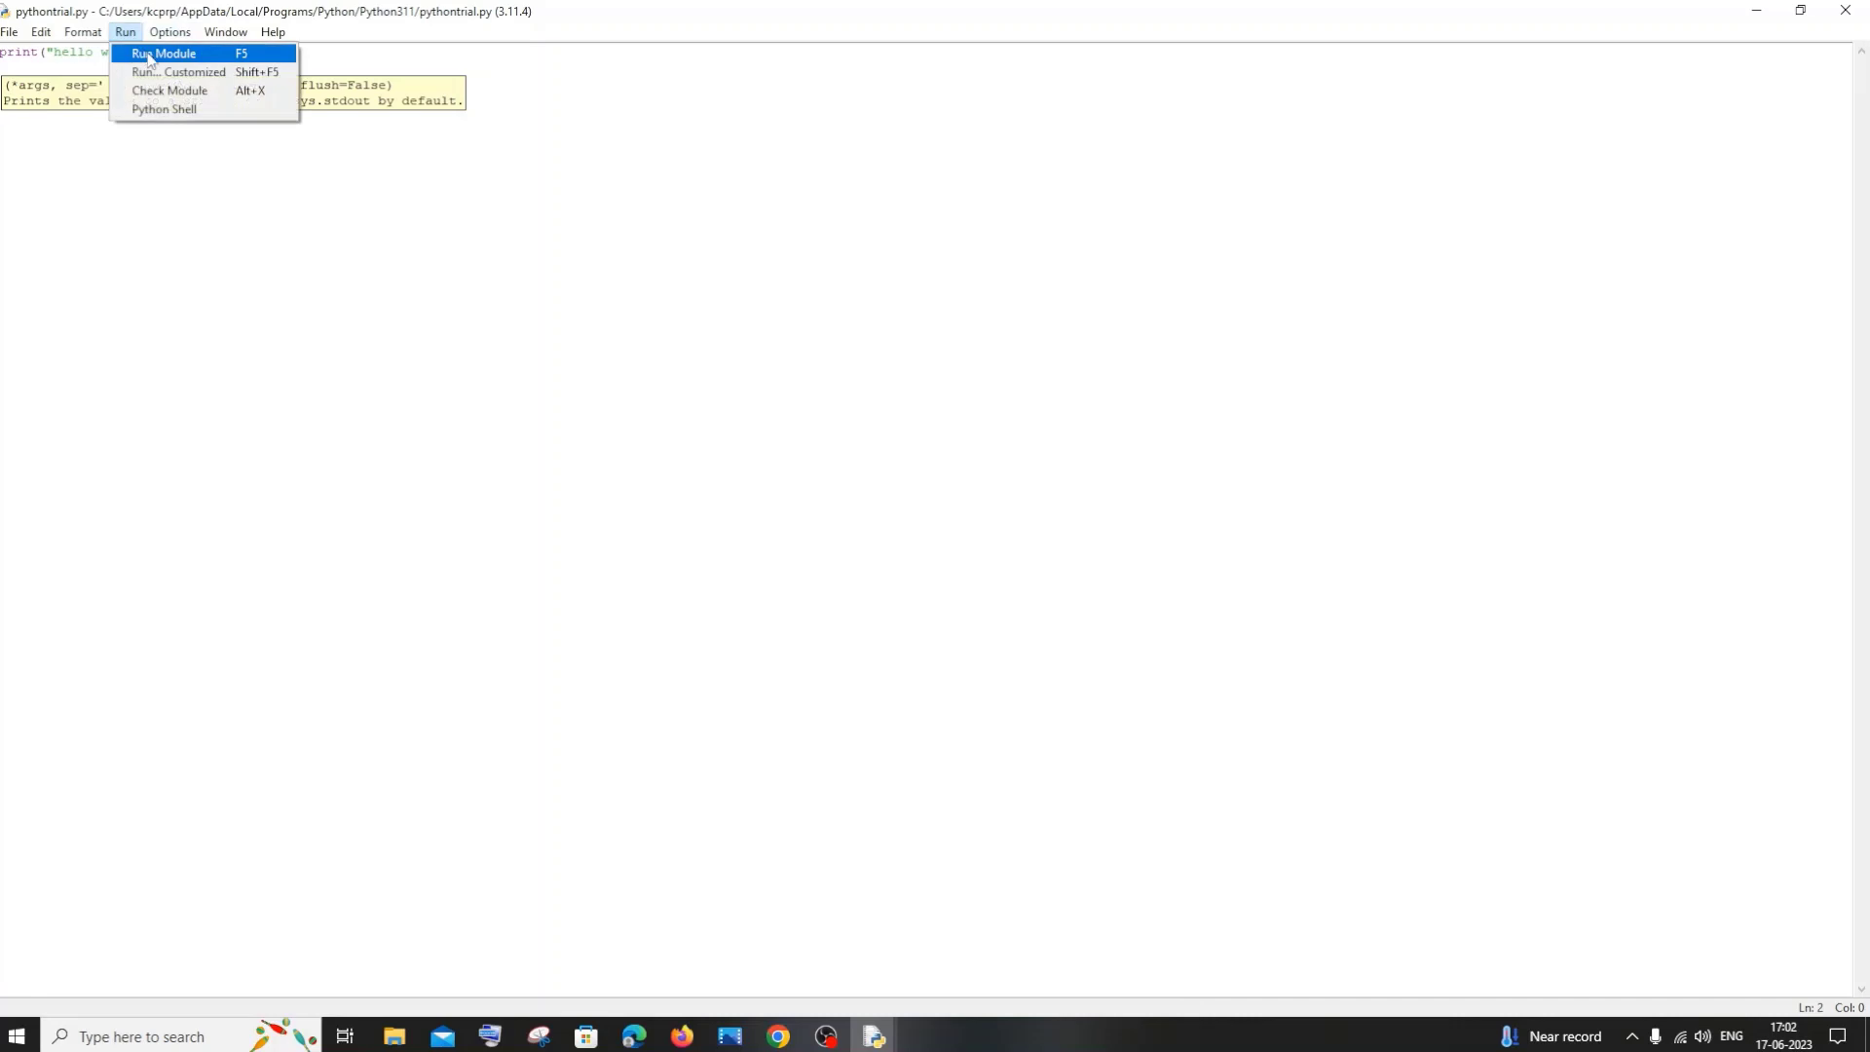
{"action": "left_click", "coordinate": [150, 55]}
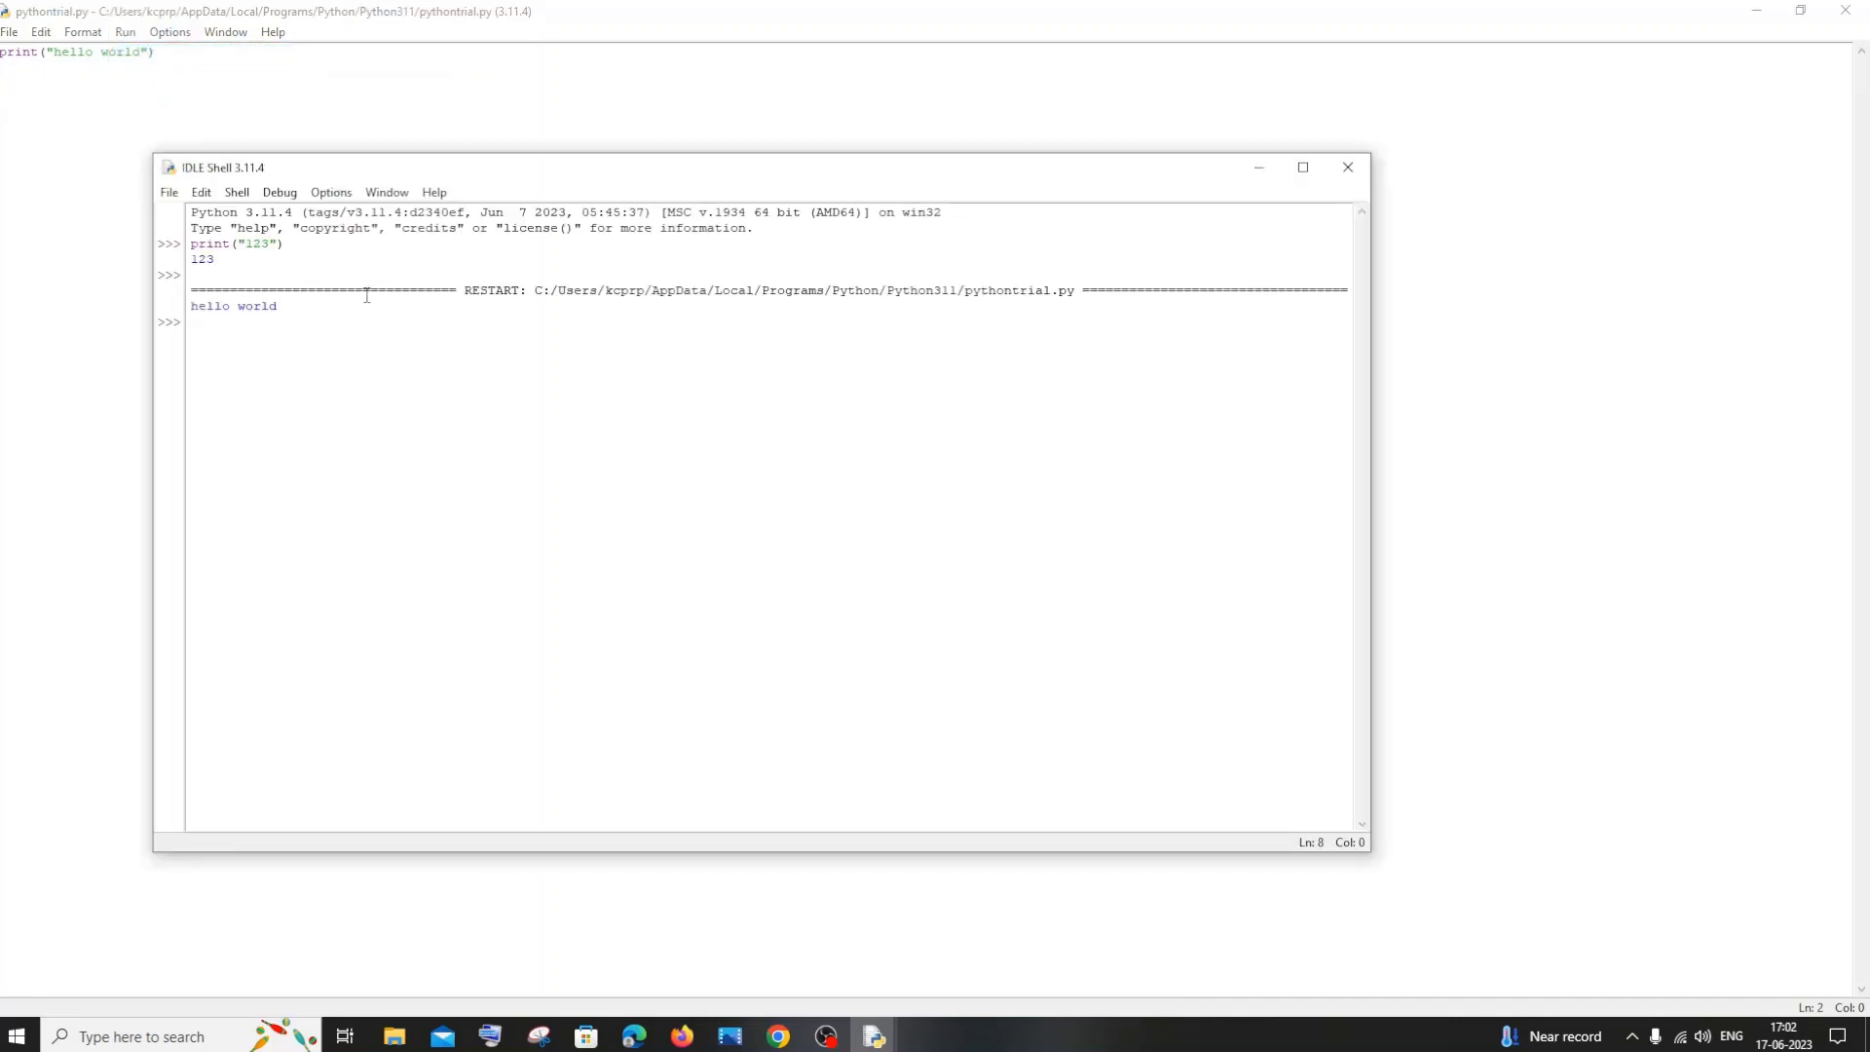
{"action": "left_click", "coordinate": [1344, 171]}
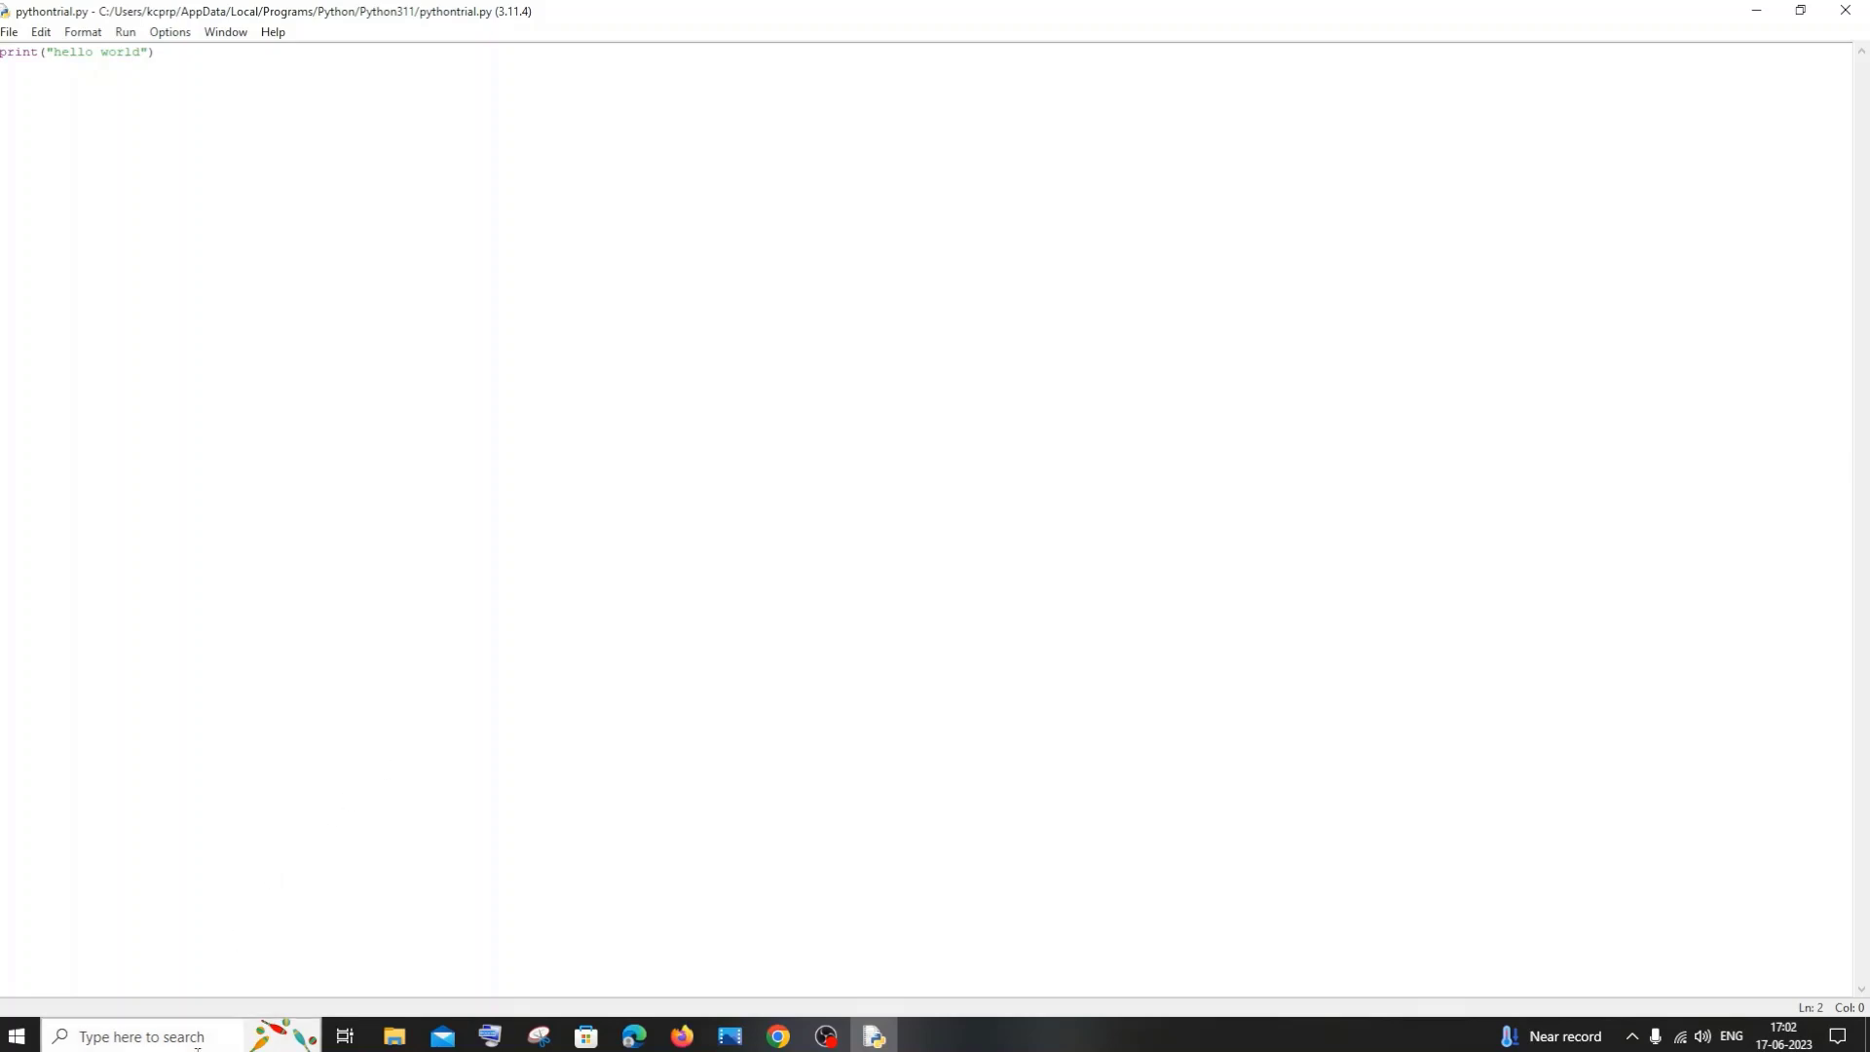
Step: Open the Windows Environment Variables settings, select the Path entry among the user variables, and move the dialog clear of System Properties
{"action": "left_click", "coordinate": [146, 1036]}
{"action": "type", "text": "envi"}
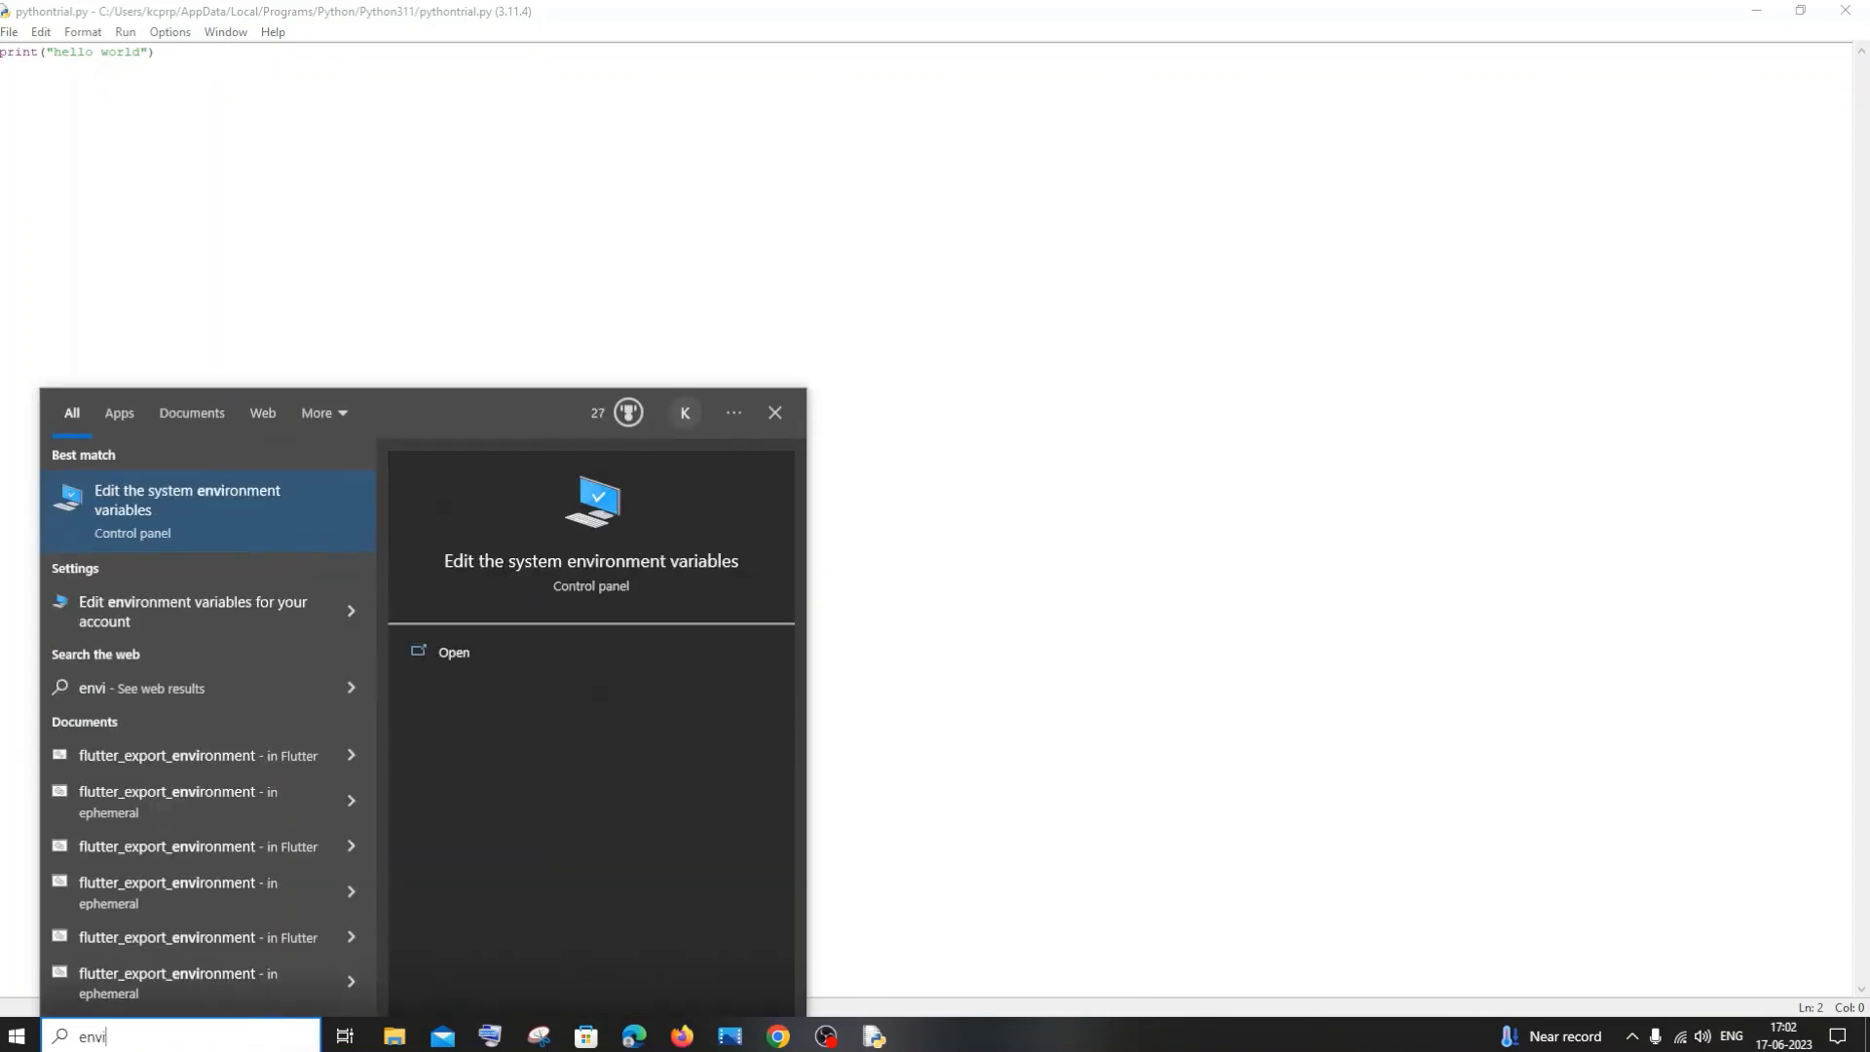
{"action": "key", "text": "Return"}
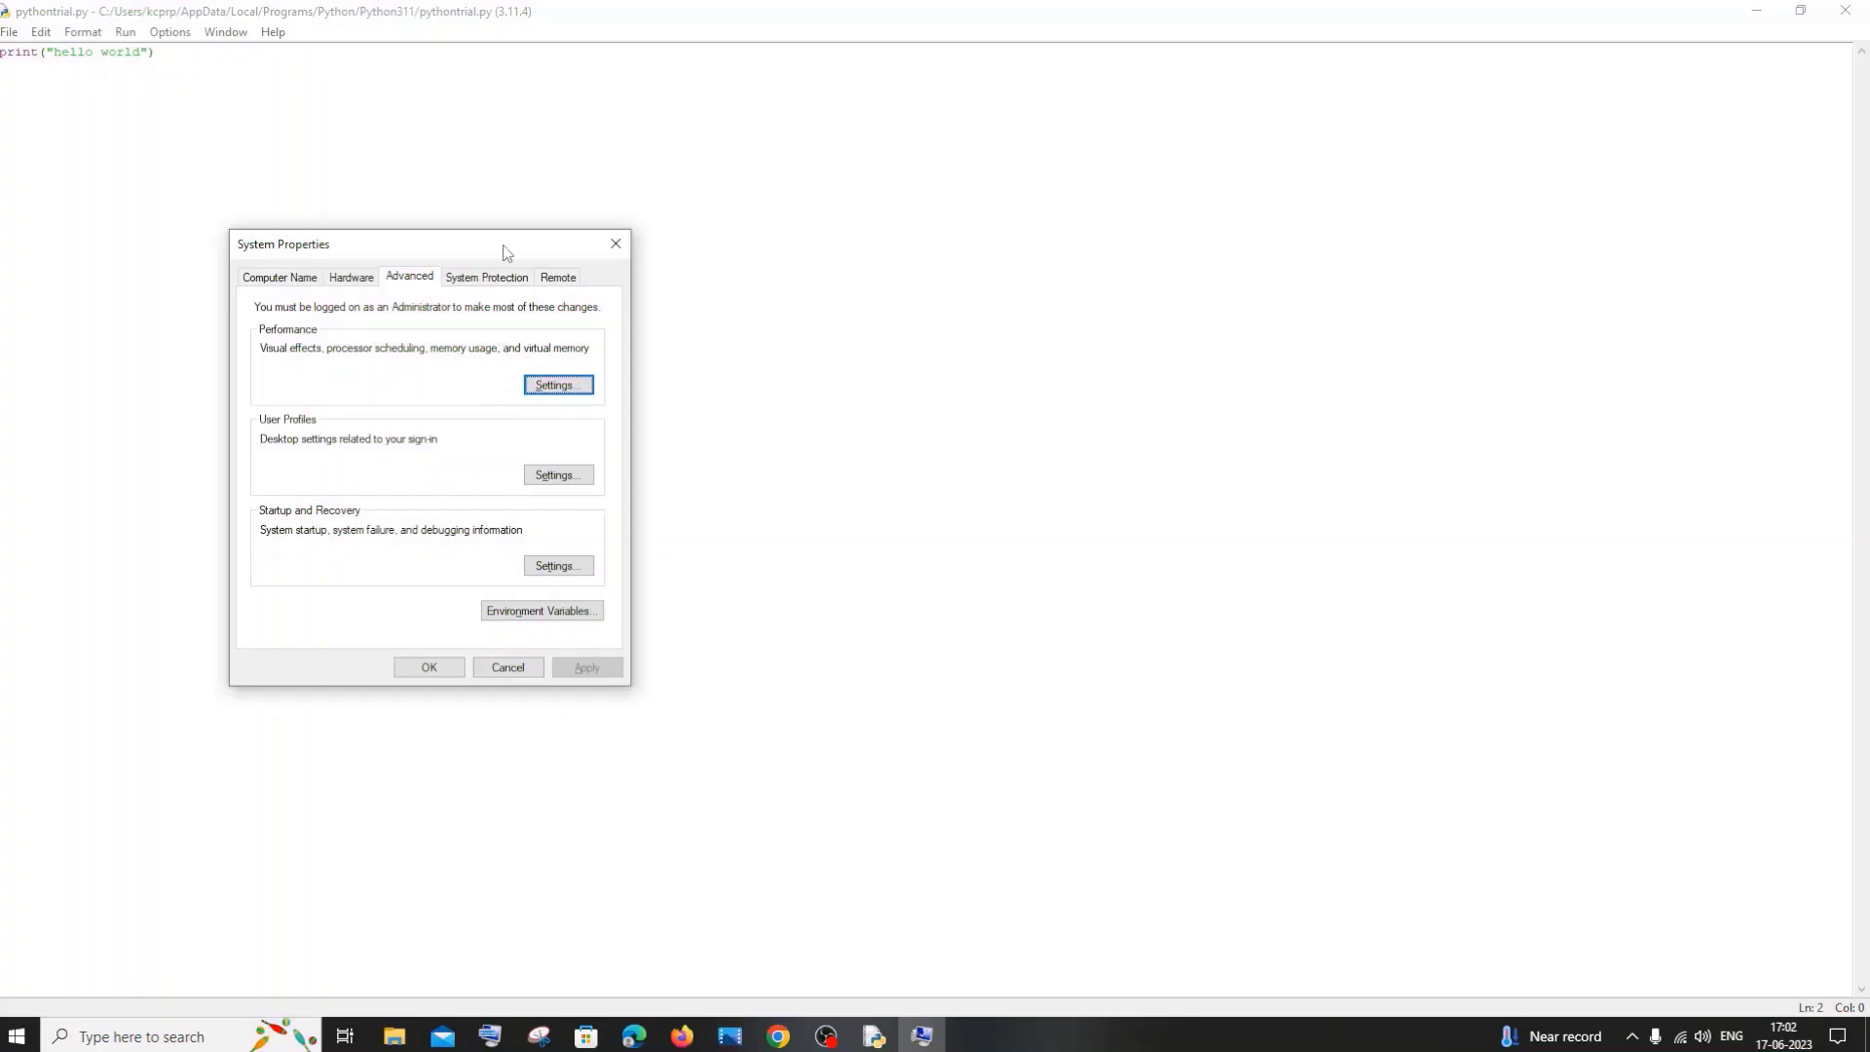
{"action": "left_click", "coordinate": [557, 612]}
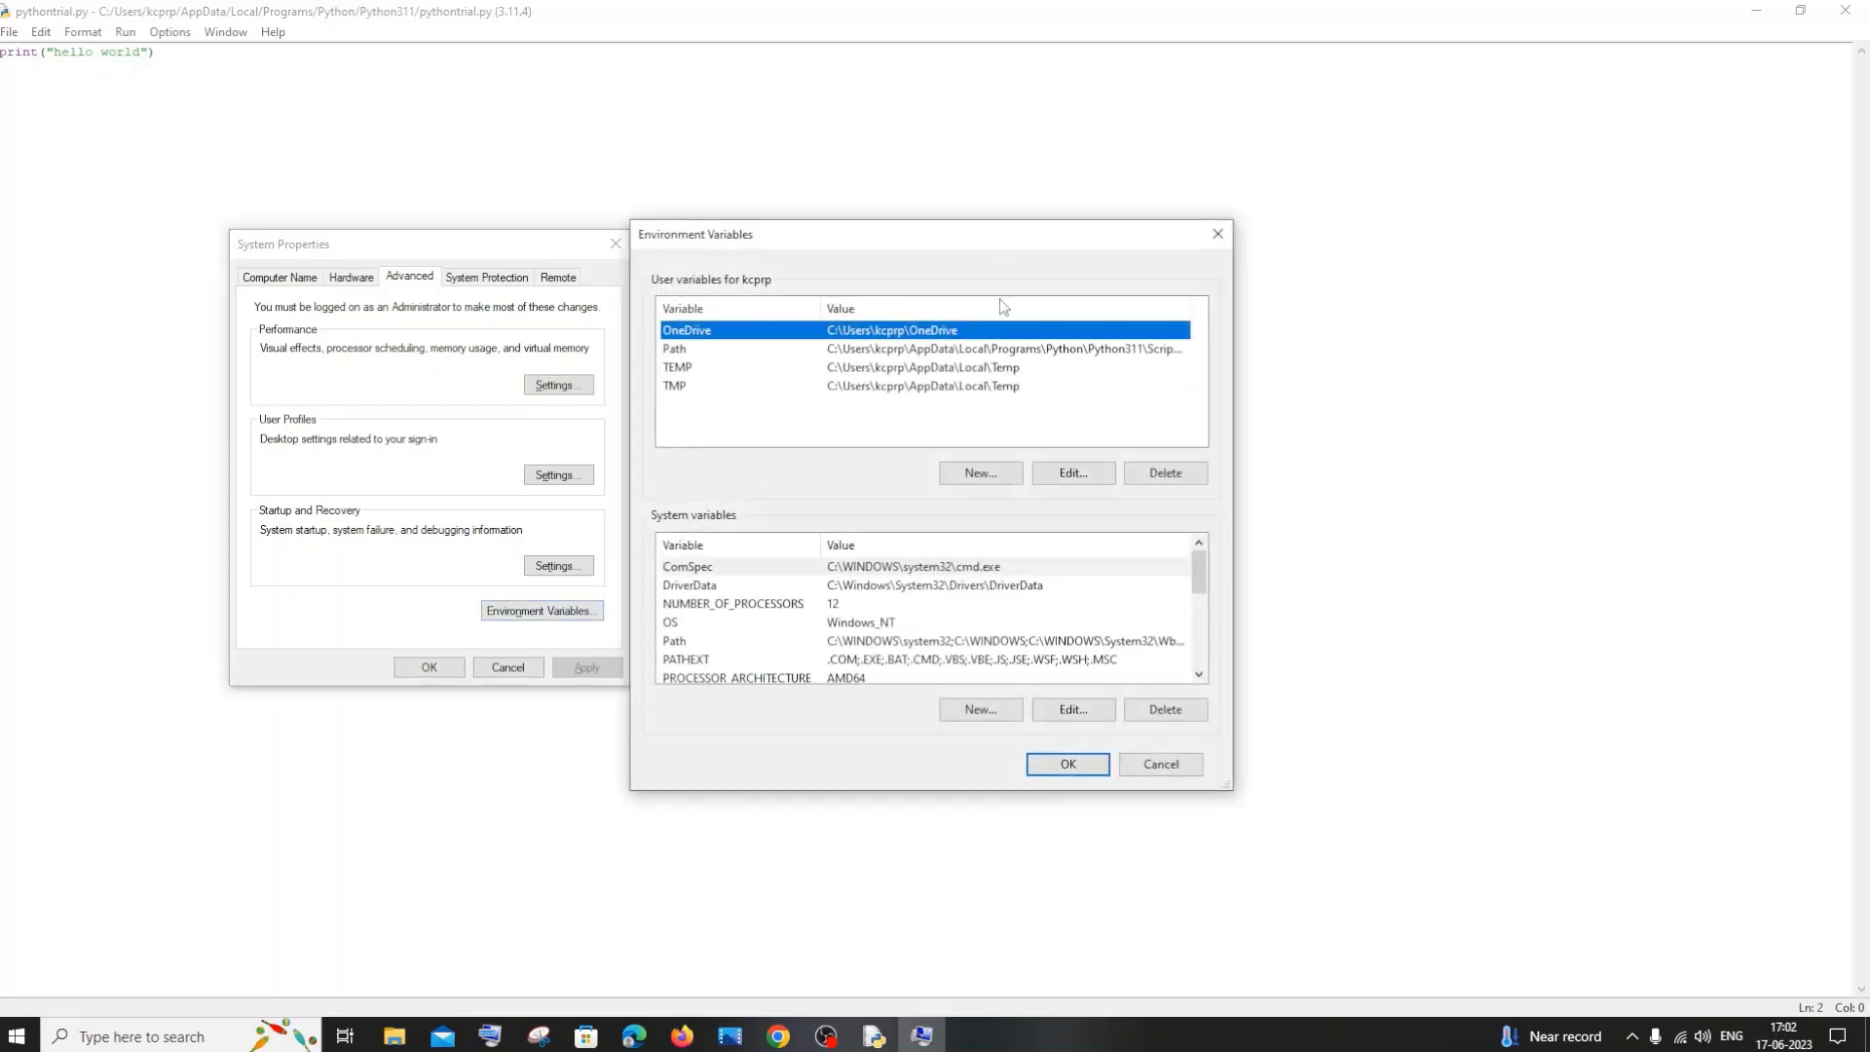
{"action": "left_click", "coordinate": [922, 349]}
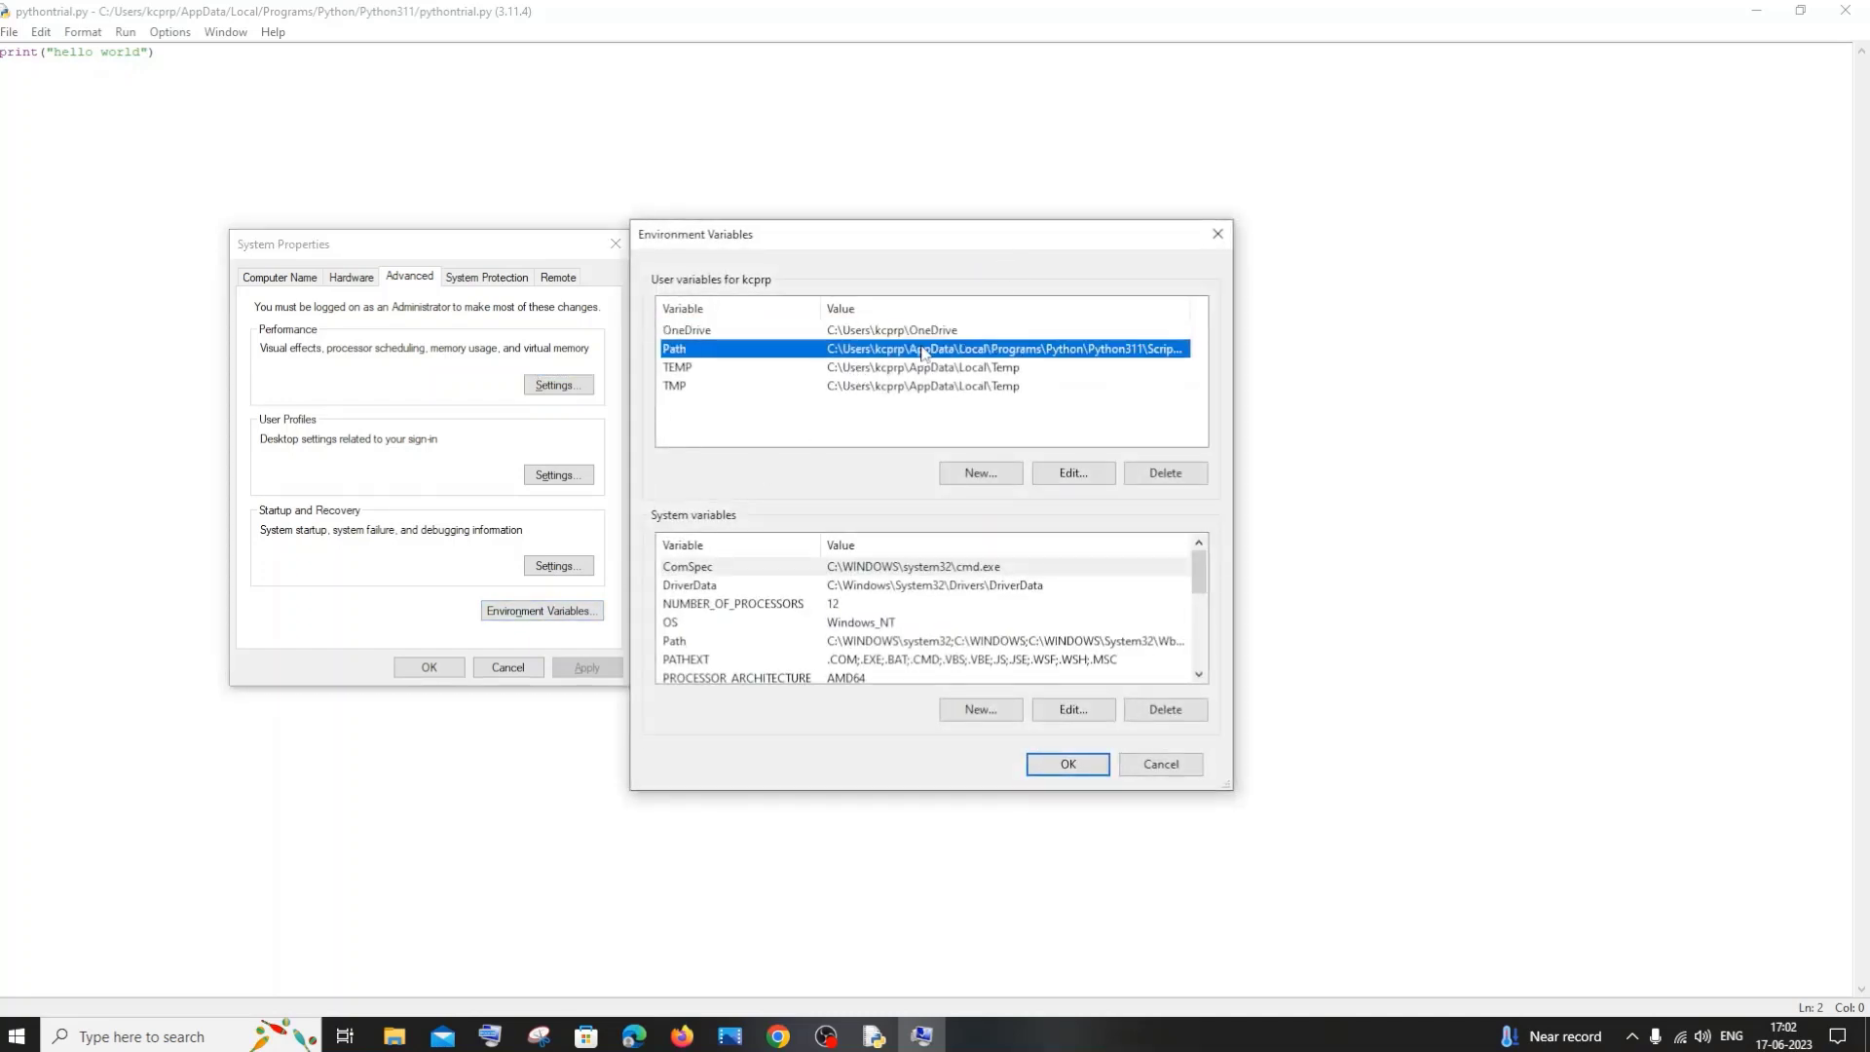
{"action": "left_click_drag", "start_coordinate": [873, 235], "coordinate": [1036, 243]}
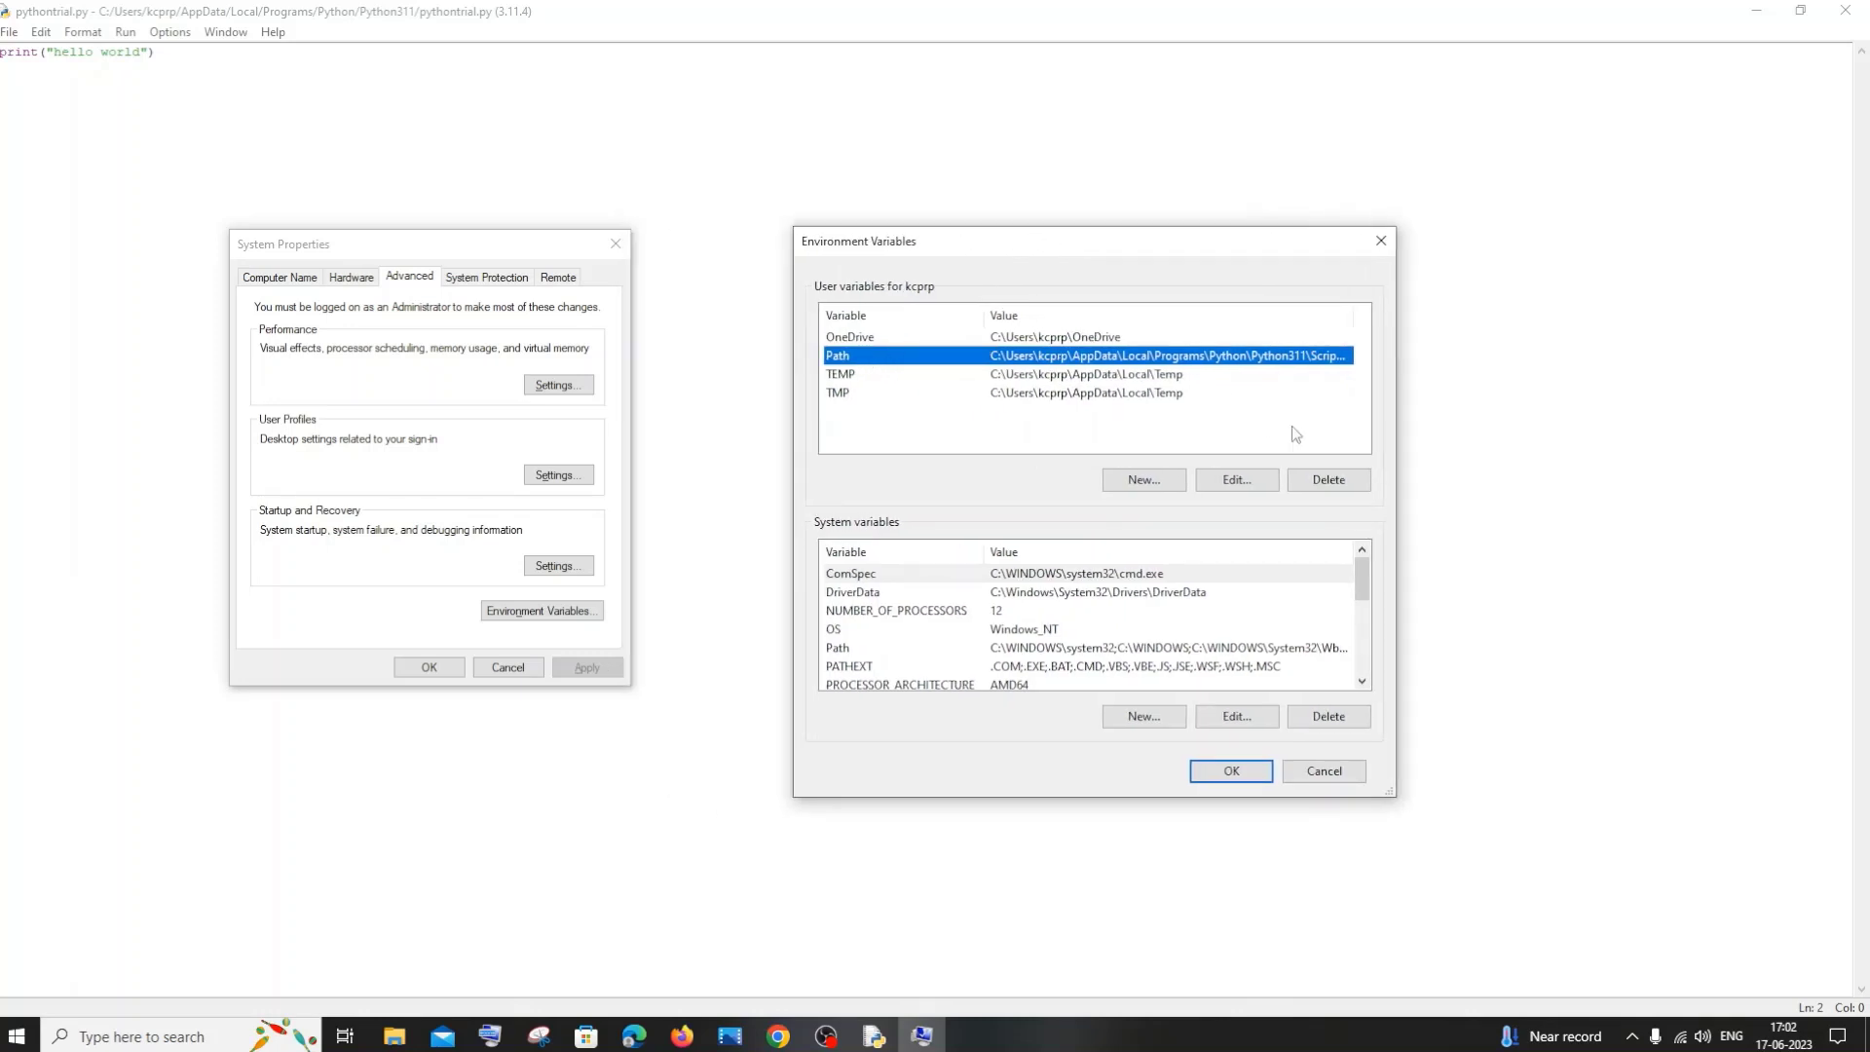
Step: Open the user Path variable's list of entries to check the Python folders
{"action": "left_click", "coordinate": [1237, 479]}
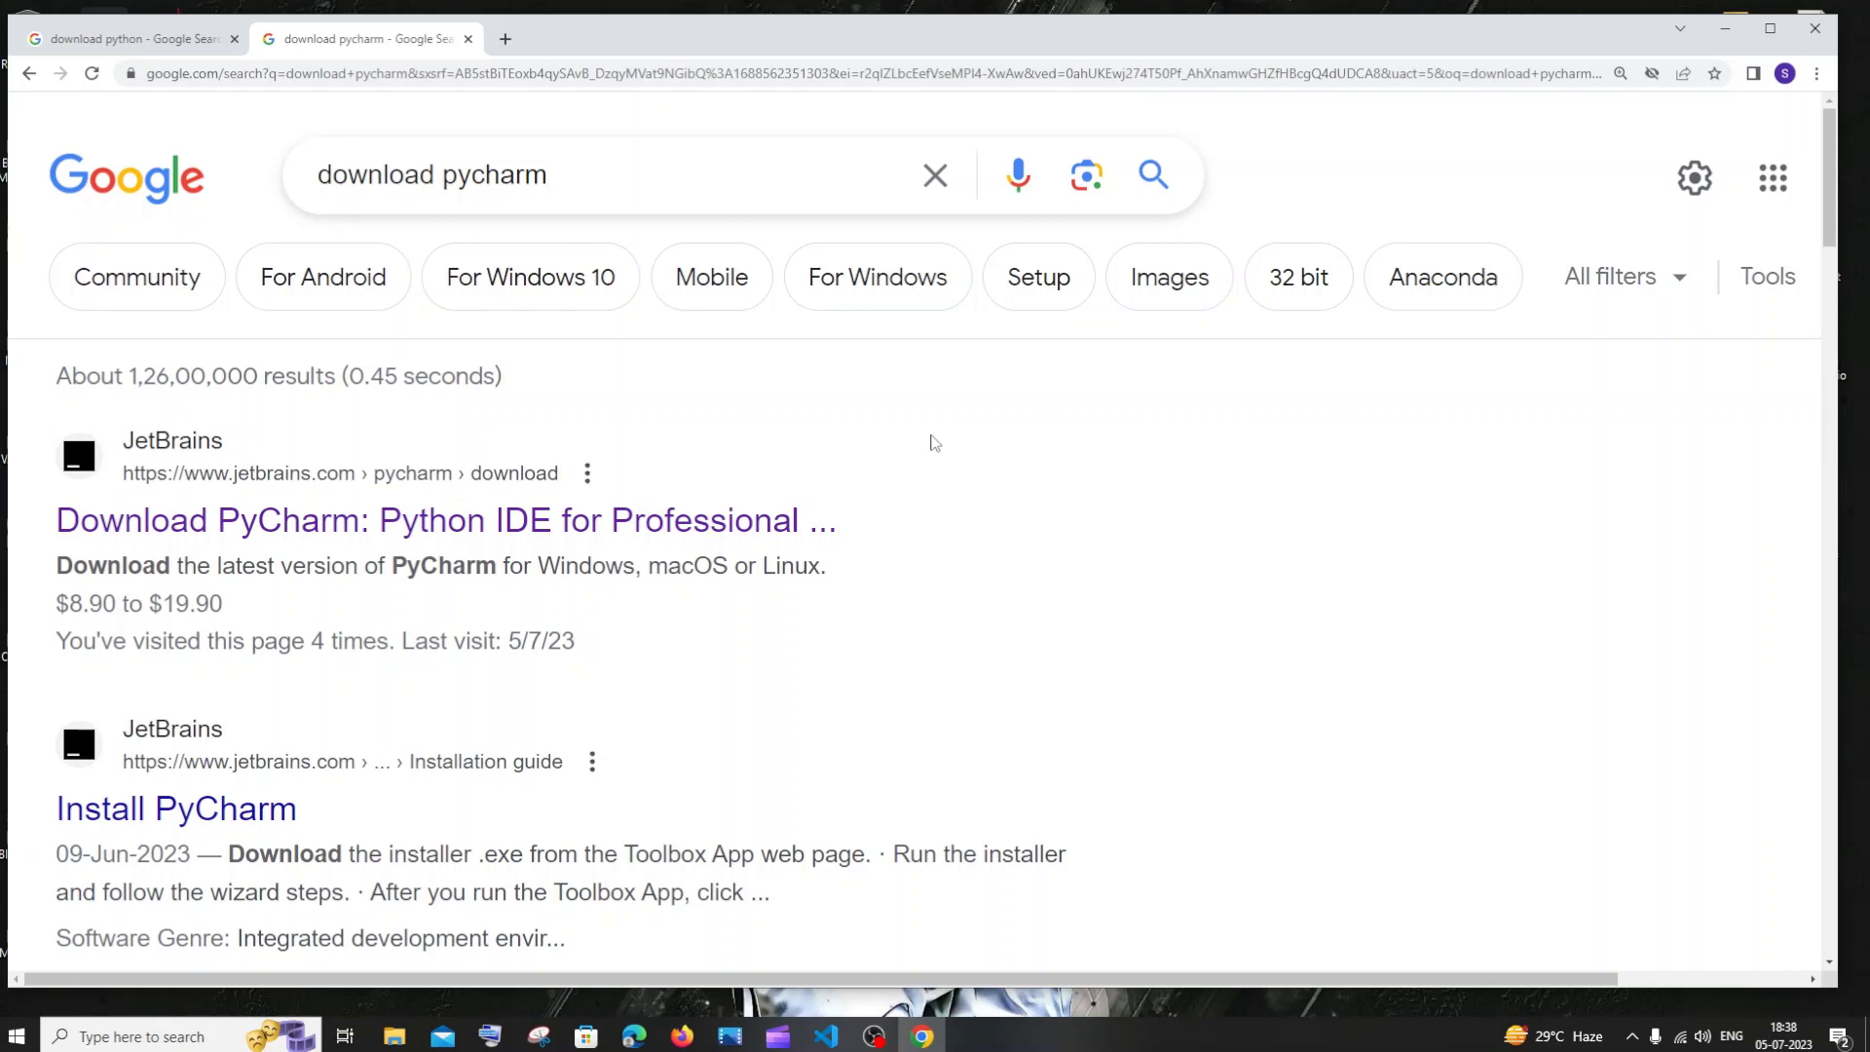
Step: In Chrome, open the JetBrains PyCharm download page from the search results and download the PyCharm Community Edition .exe installer for Windows
{"action": "left_click", "coordinate": [432, 527]}
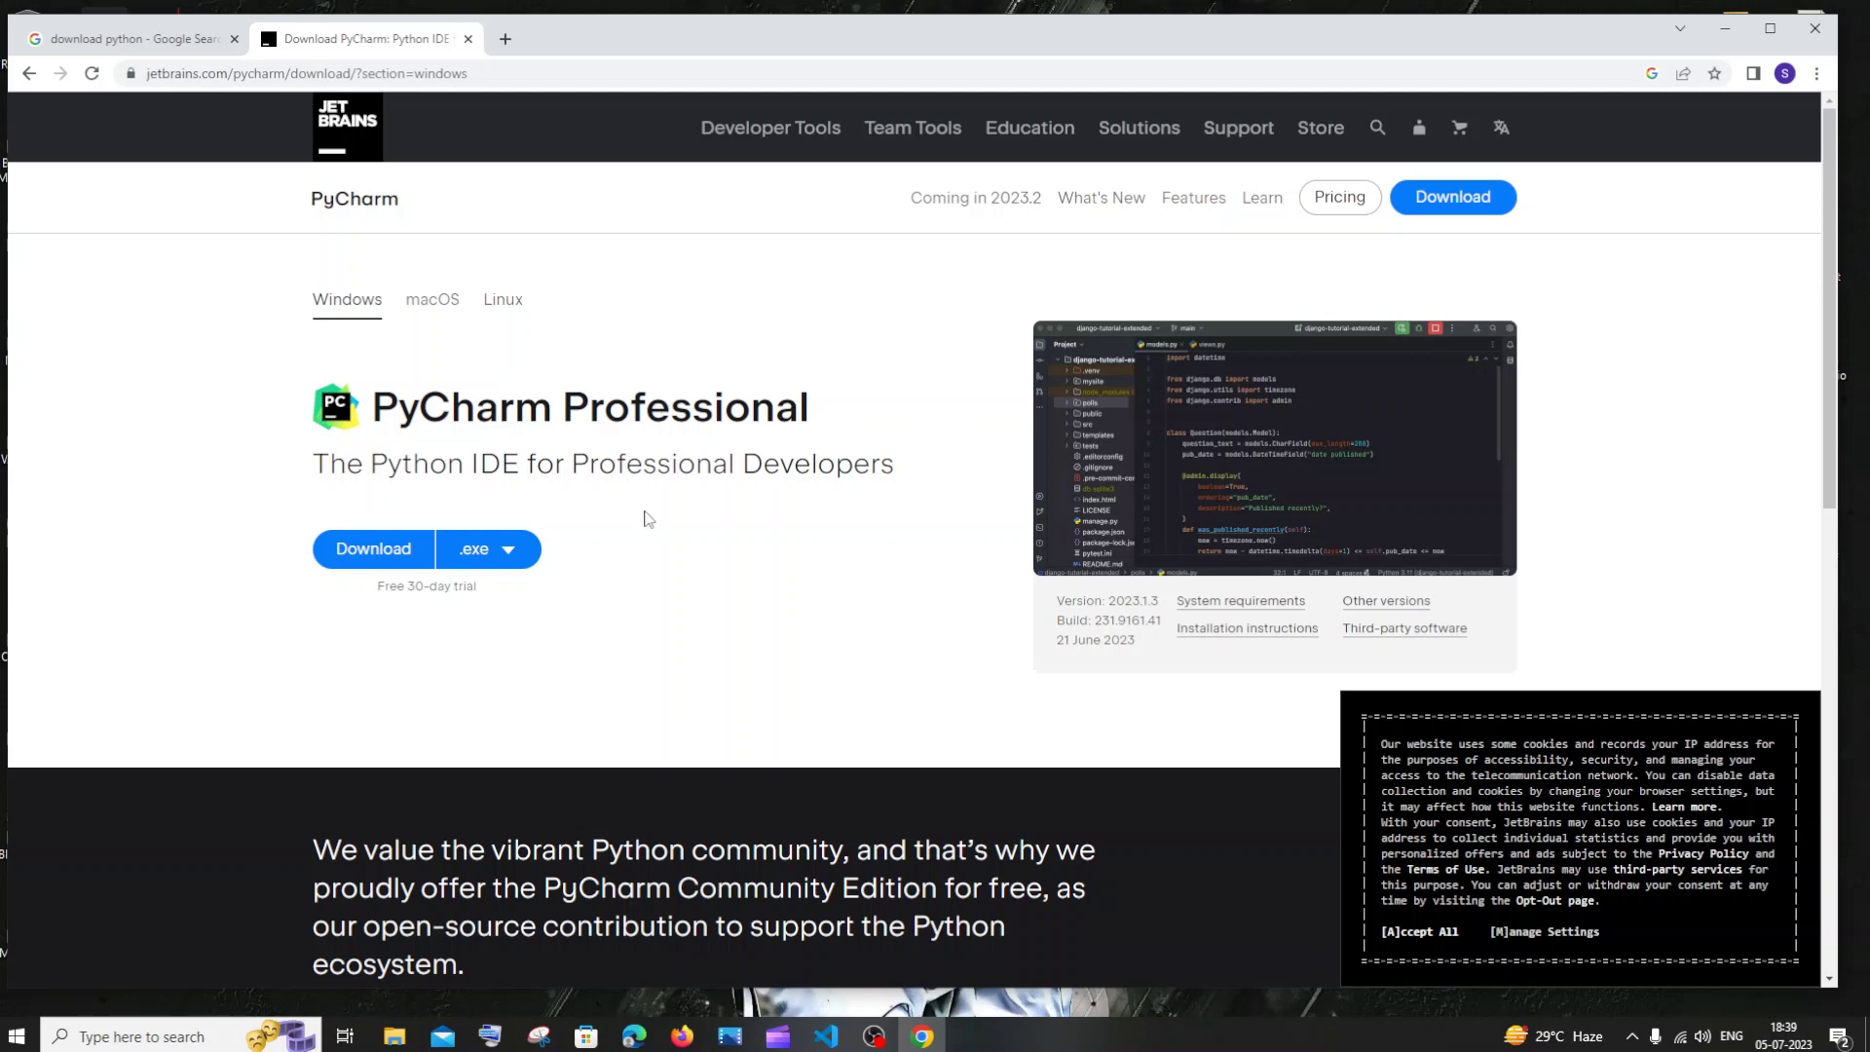
{"action": "scroll", "coordinate": [650, 520], "scroll_direction": "down", "scroll_amount": 4}
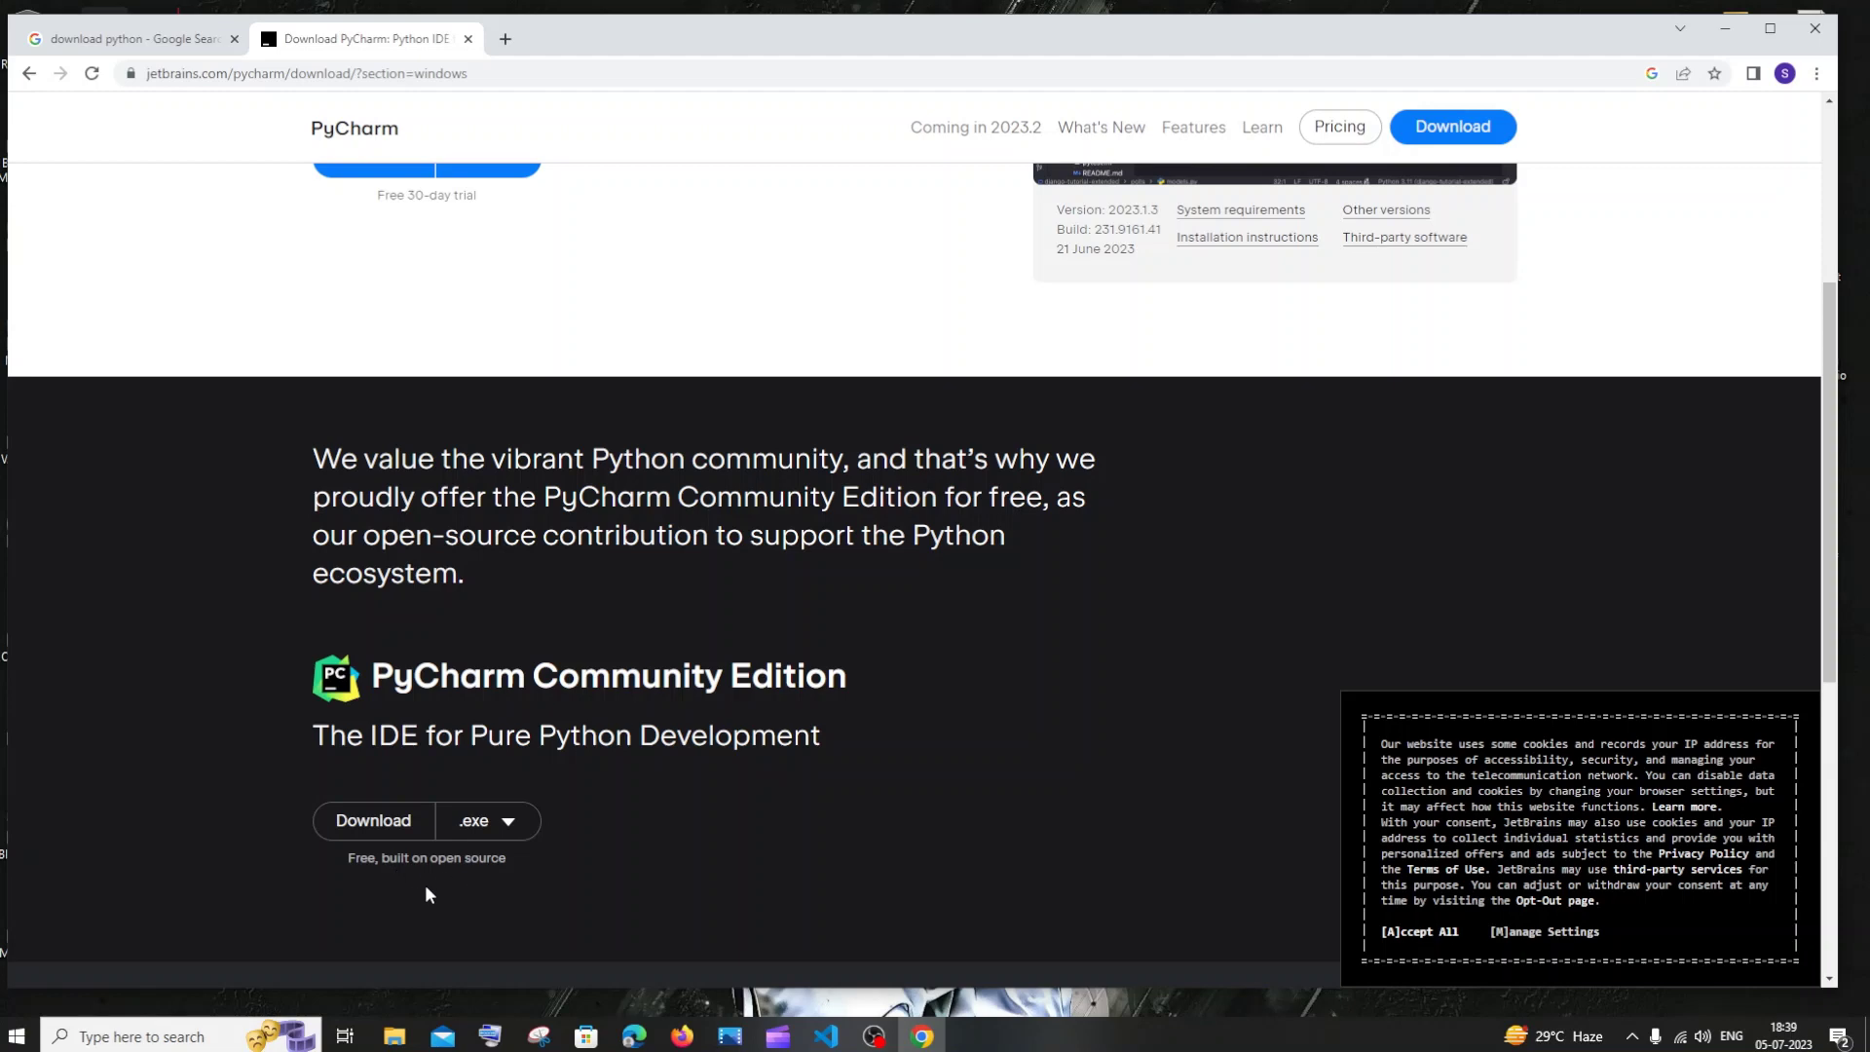
{"action": "left_click", "coordinate": [371, 824]}
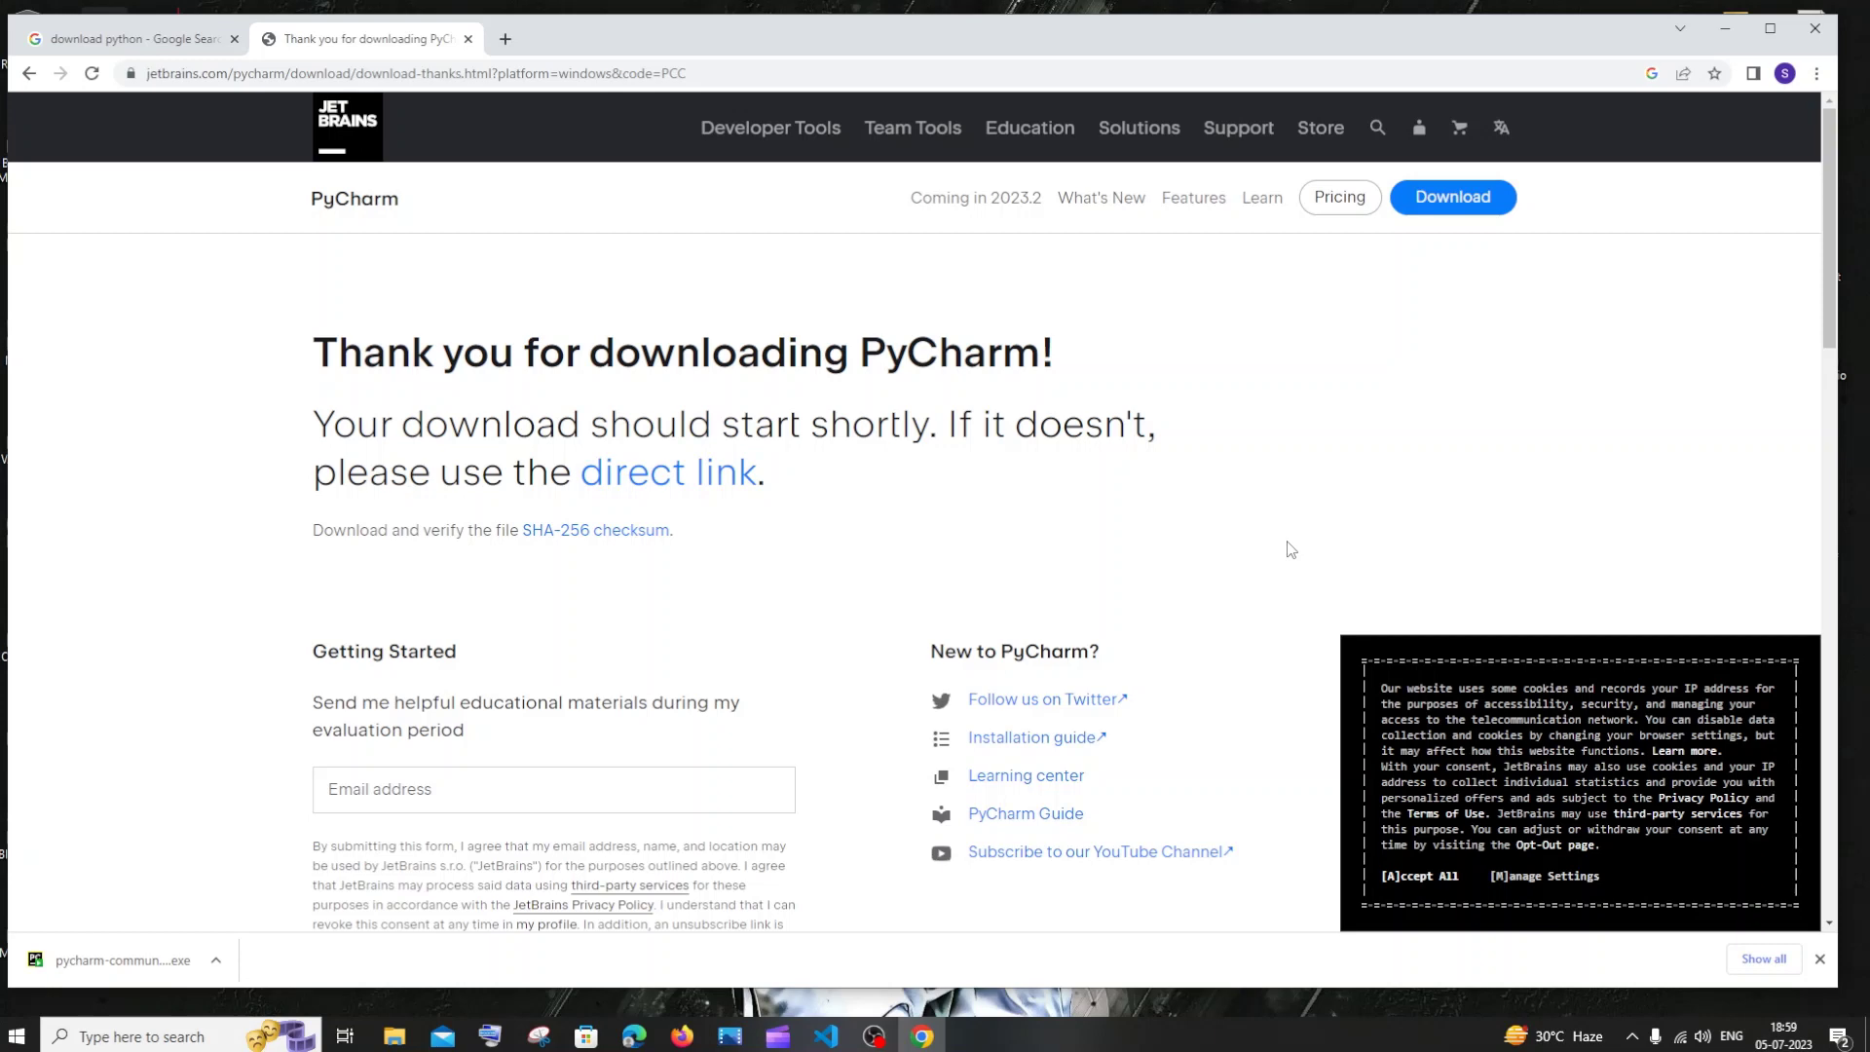
Step: Launch the downloaded PyCharm installer and accept D:\Pycharm\PyCharm Community Edition 2023.1.3 as the destination folder
{"action": "left_click", "coordinate": [218, 962]}
{"action": "left_click", "coordinate": [277, 837]}
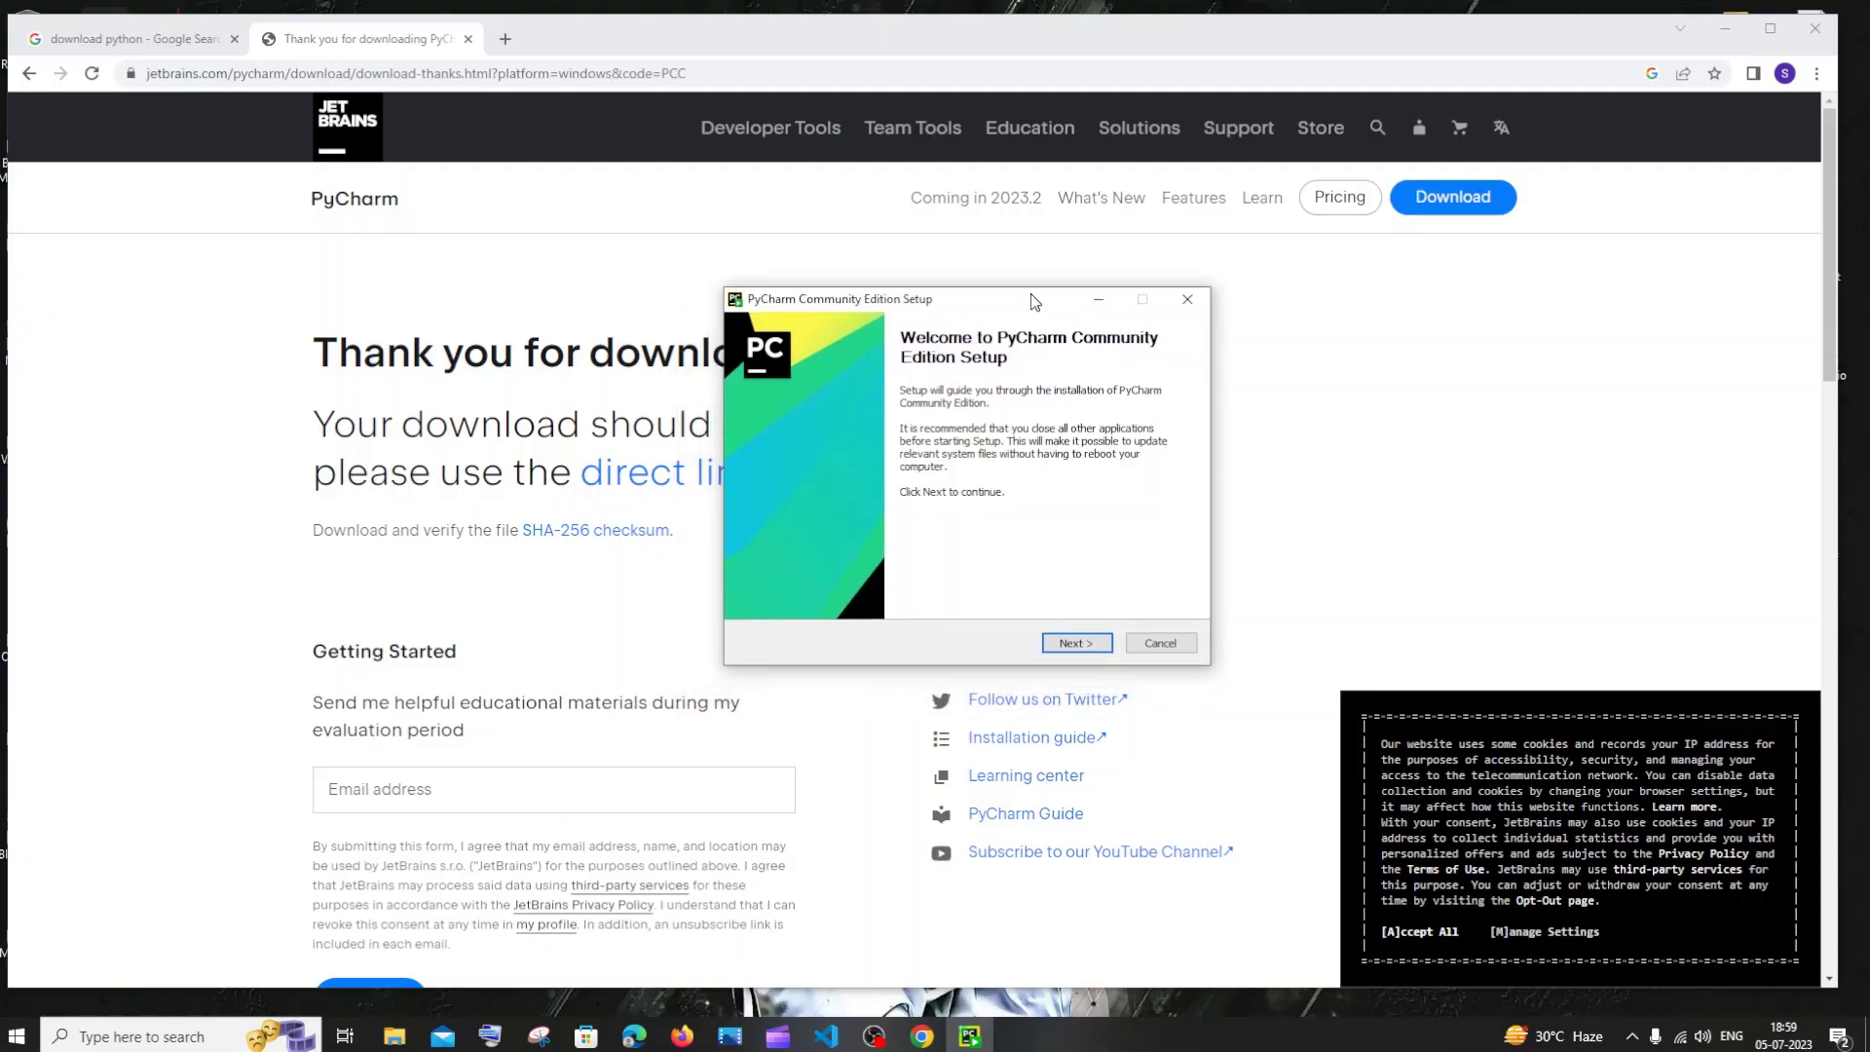
{"action": "left_click", "coordinate": [1100, 641]}
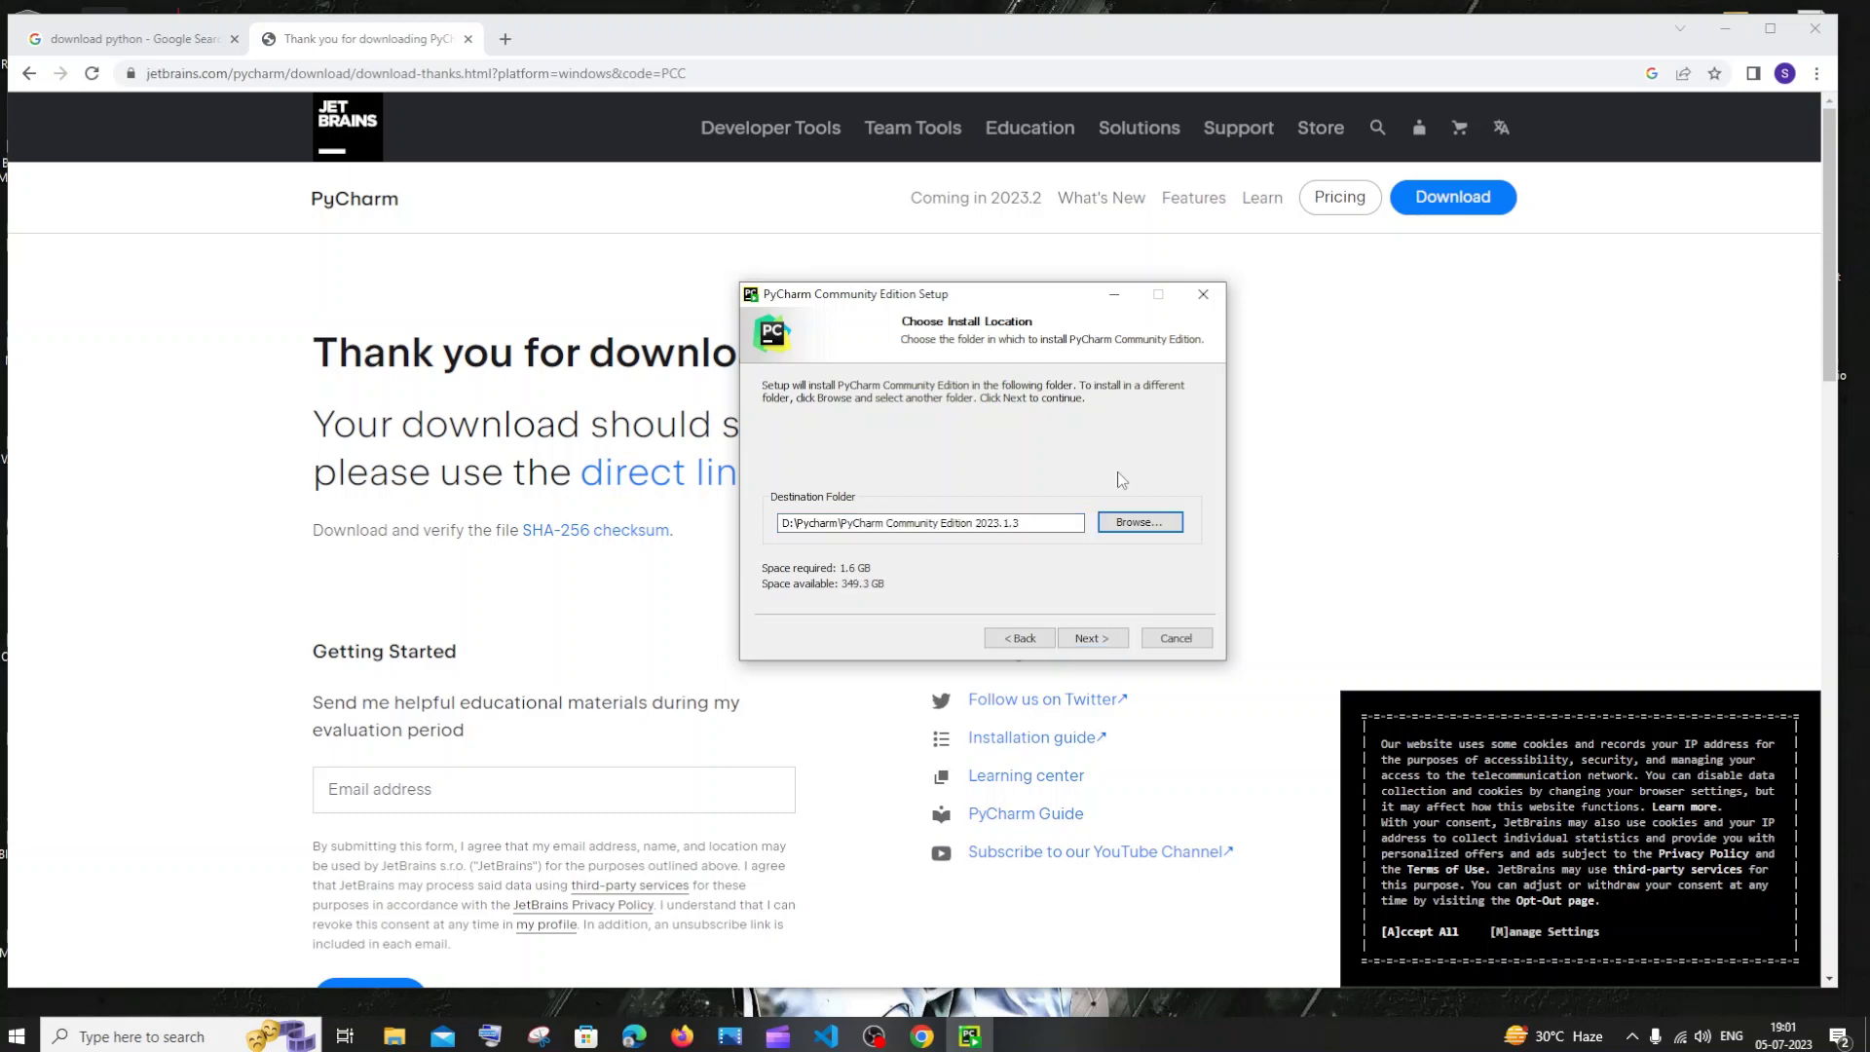
{"action": "left_click", "coordinate": [1107, 643]}
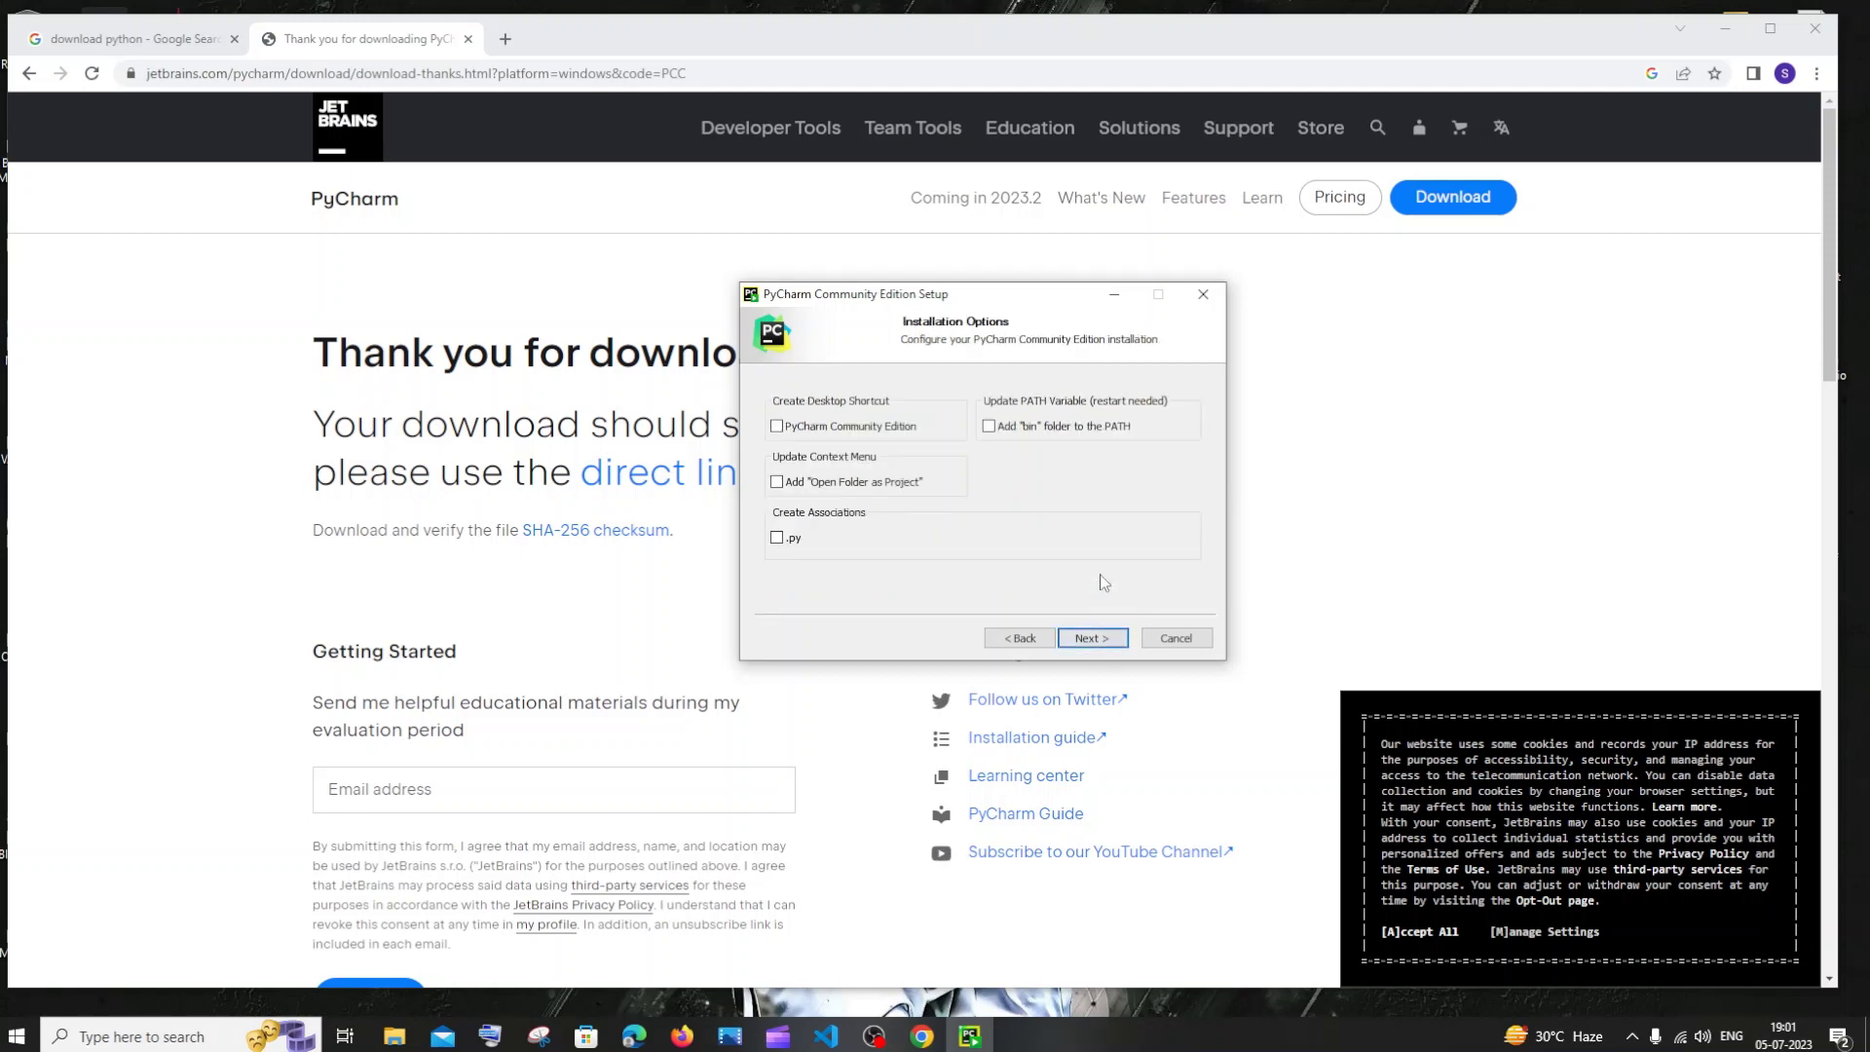
Step: Enable the .py association, "Open Folder as Project", desktop shortcut and add "bin" folder to the PATH options for the PyCharm installation
{"action": "left_click", "coordinate": [786, 539]}
{"action": "left_click", "coordinate": [779, 482]}
{"action": "left_click", "coordinate": [779, 428]}
{"action": "left_click", "coordinate": [988, 426]}
{"action": "left_click", "coordinate": [1092, 638]}
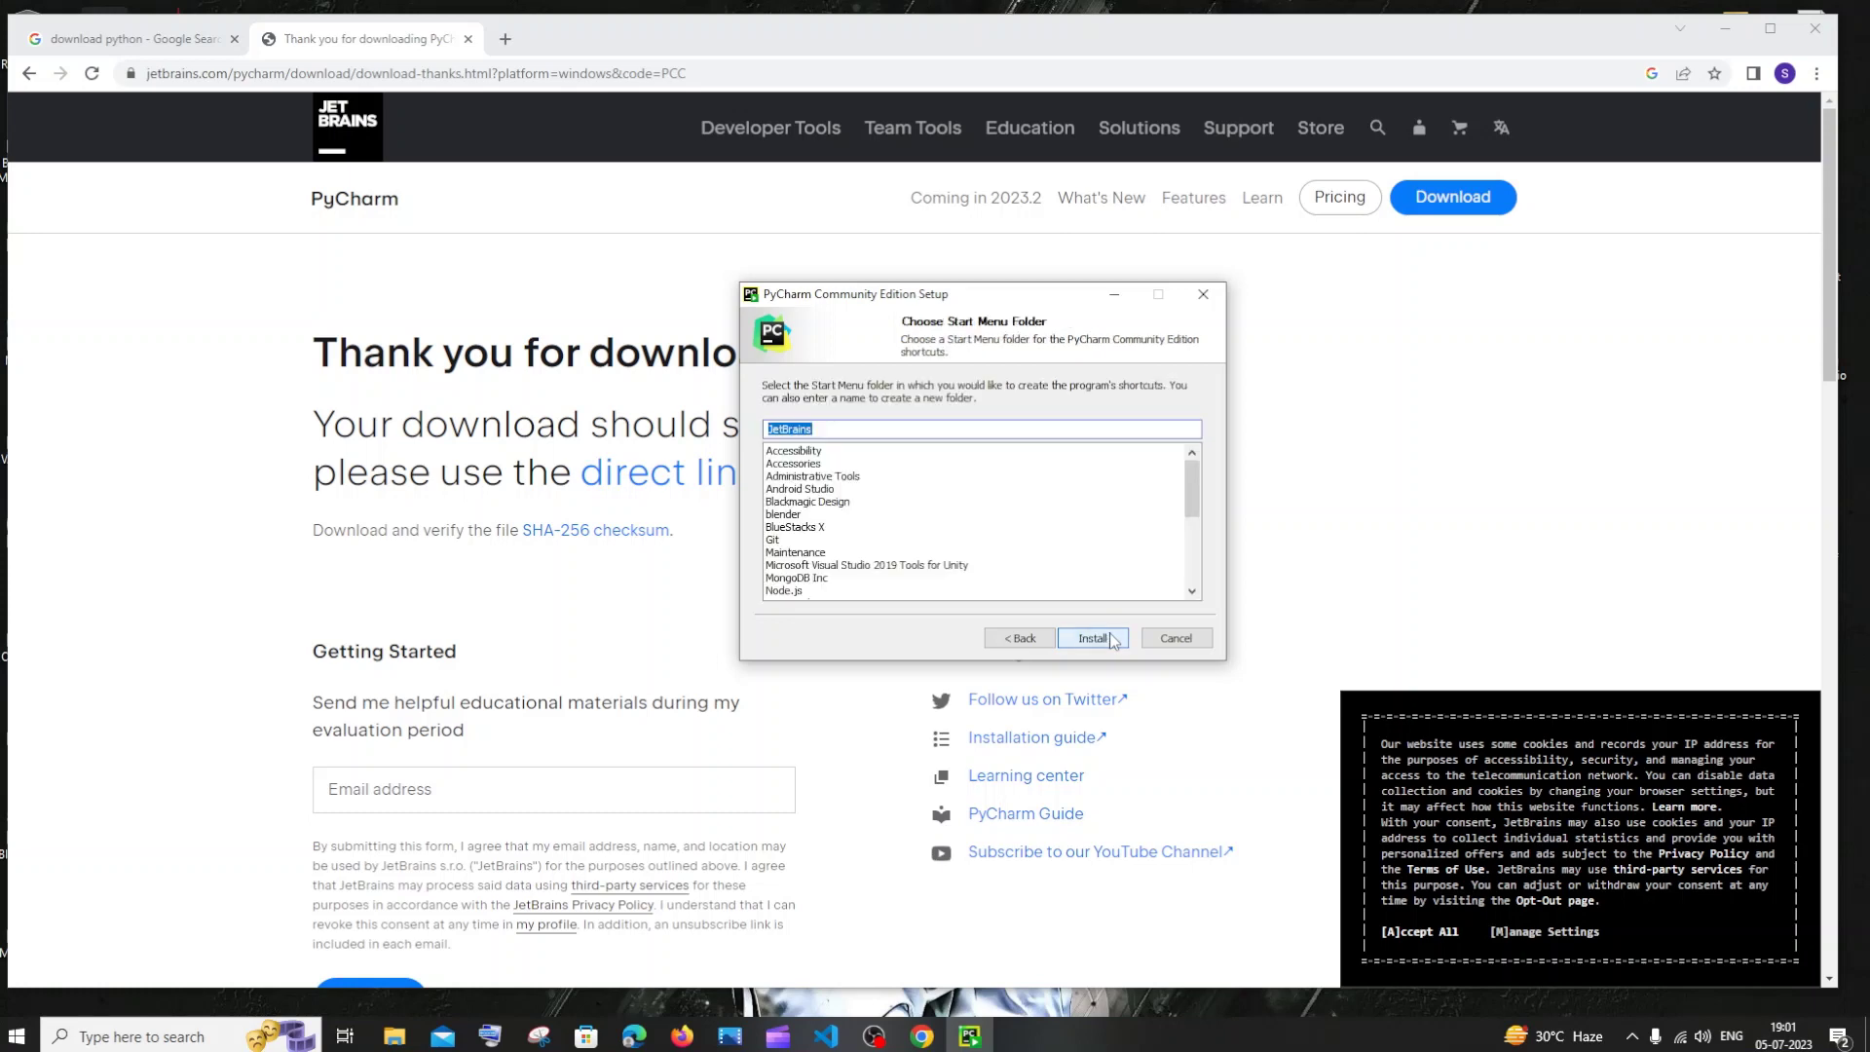
Step: Install PyCharm with the JetBrains Start Menu folder and finish the setup with the manual reboot option
{"action": "left_click", "coordinate": [1111, 639]}
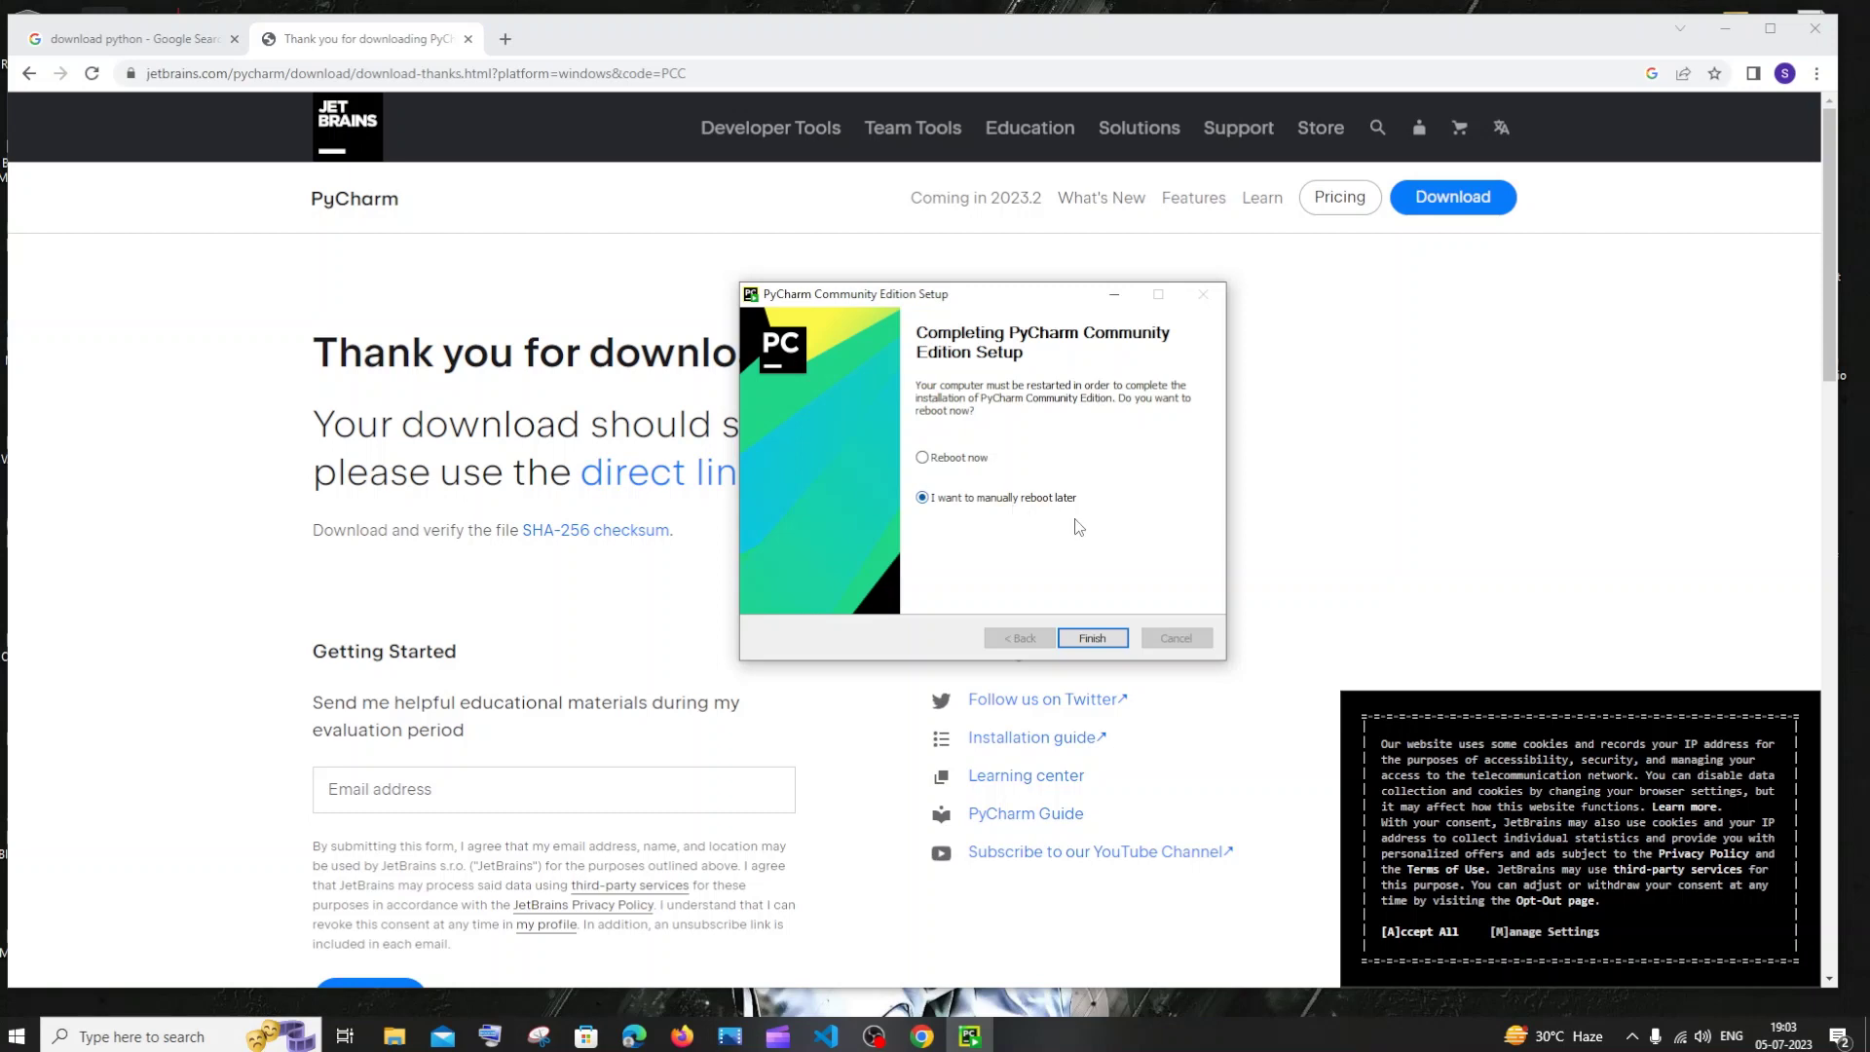
{"action": "left_click", "coordinate": [1125, 639]}
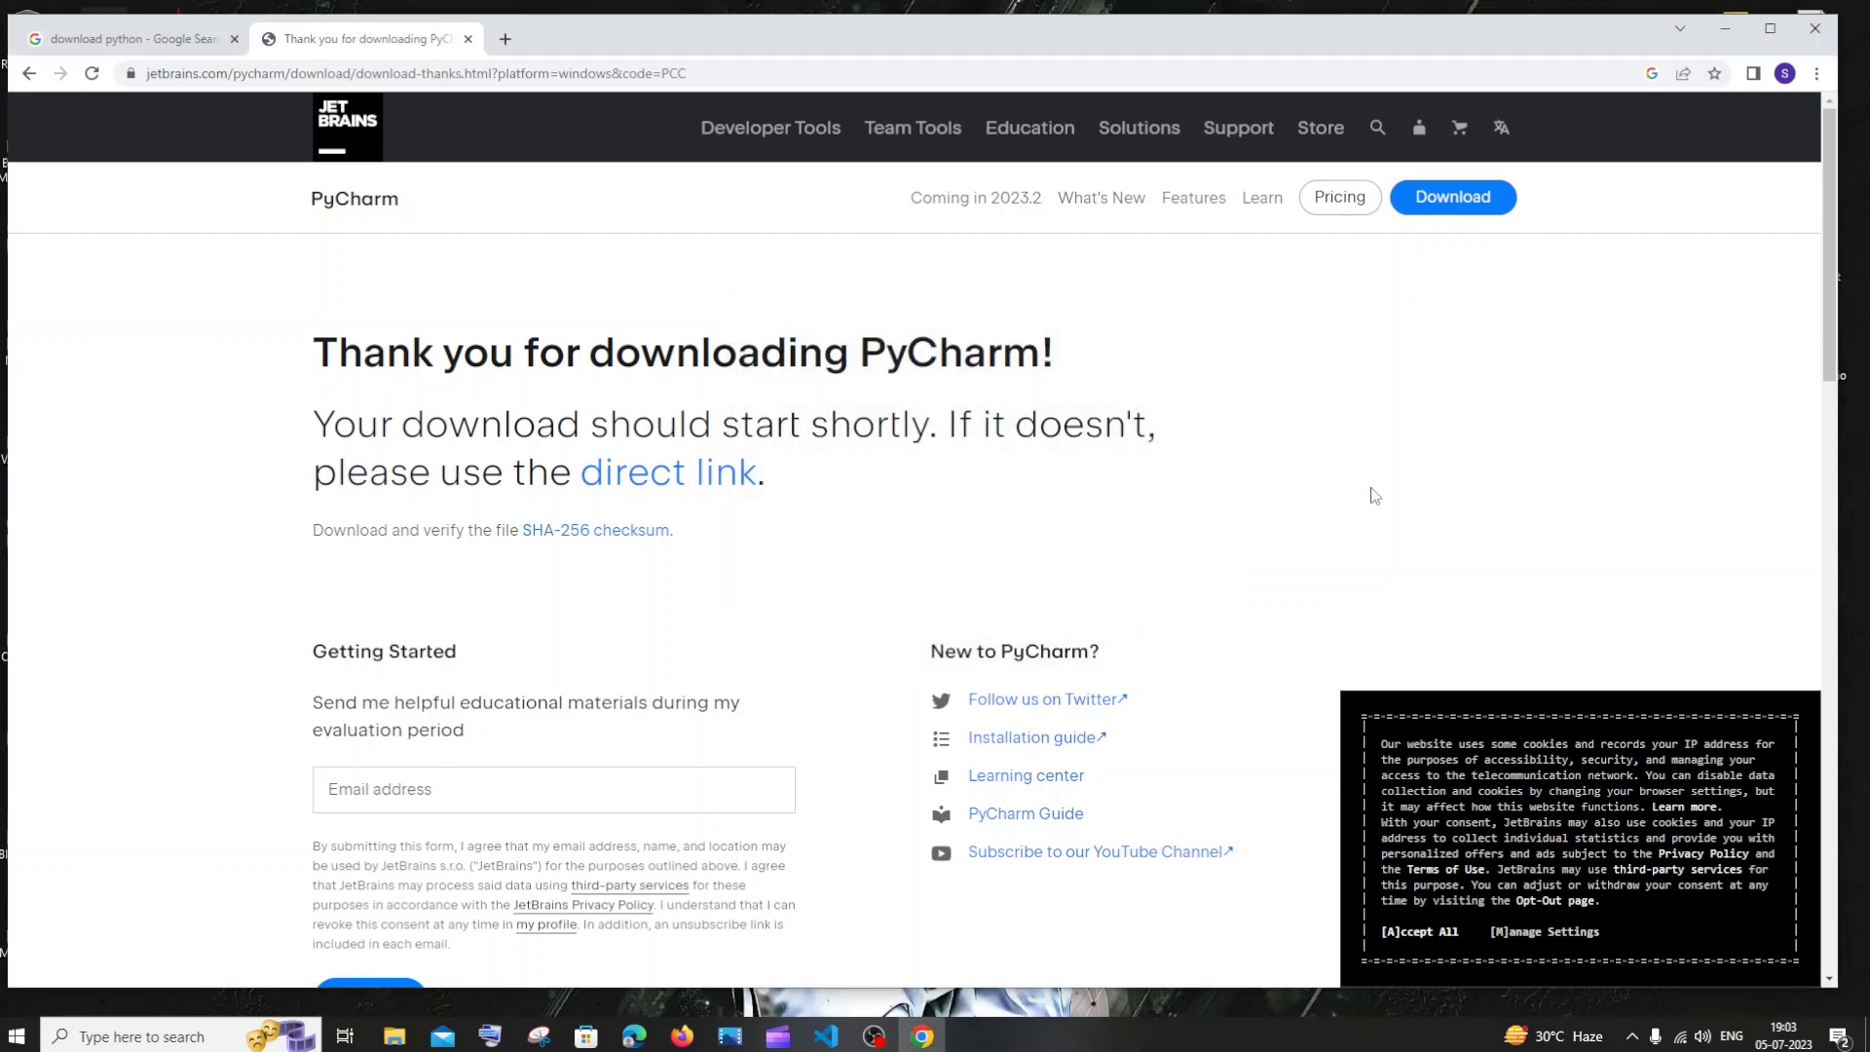
Step: Find PyCharm Community Edition 2023.1.3 through Windows search and launch it
{"action": "left_click", "coordinate": [212, 1031]}
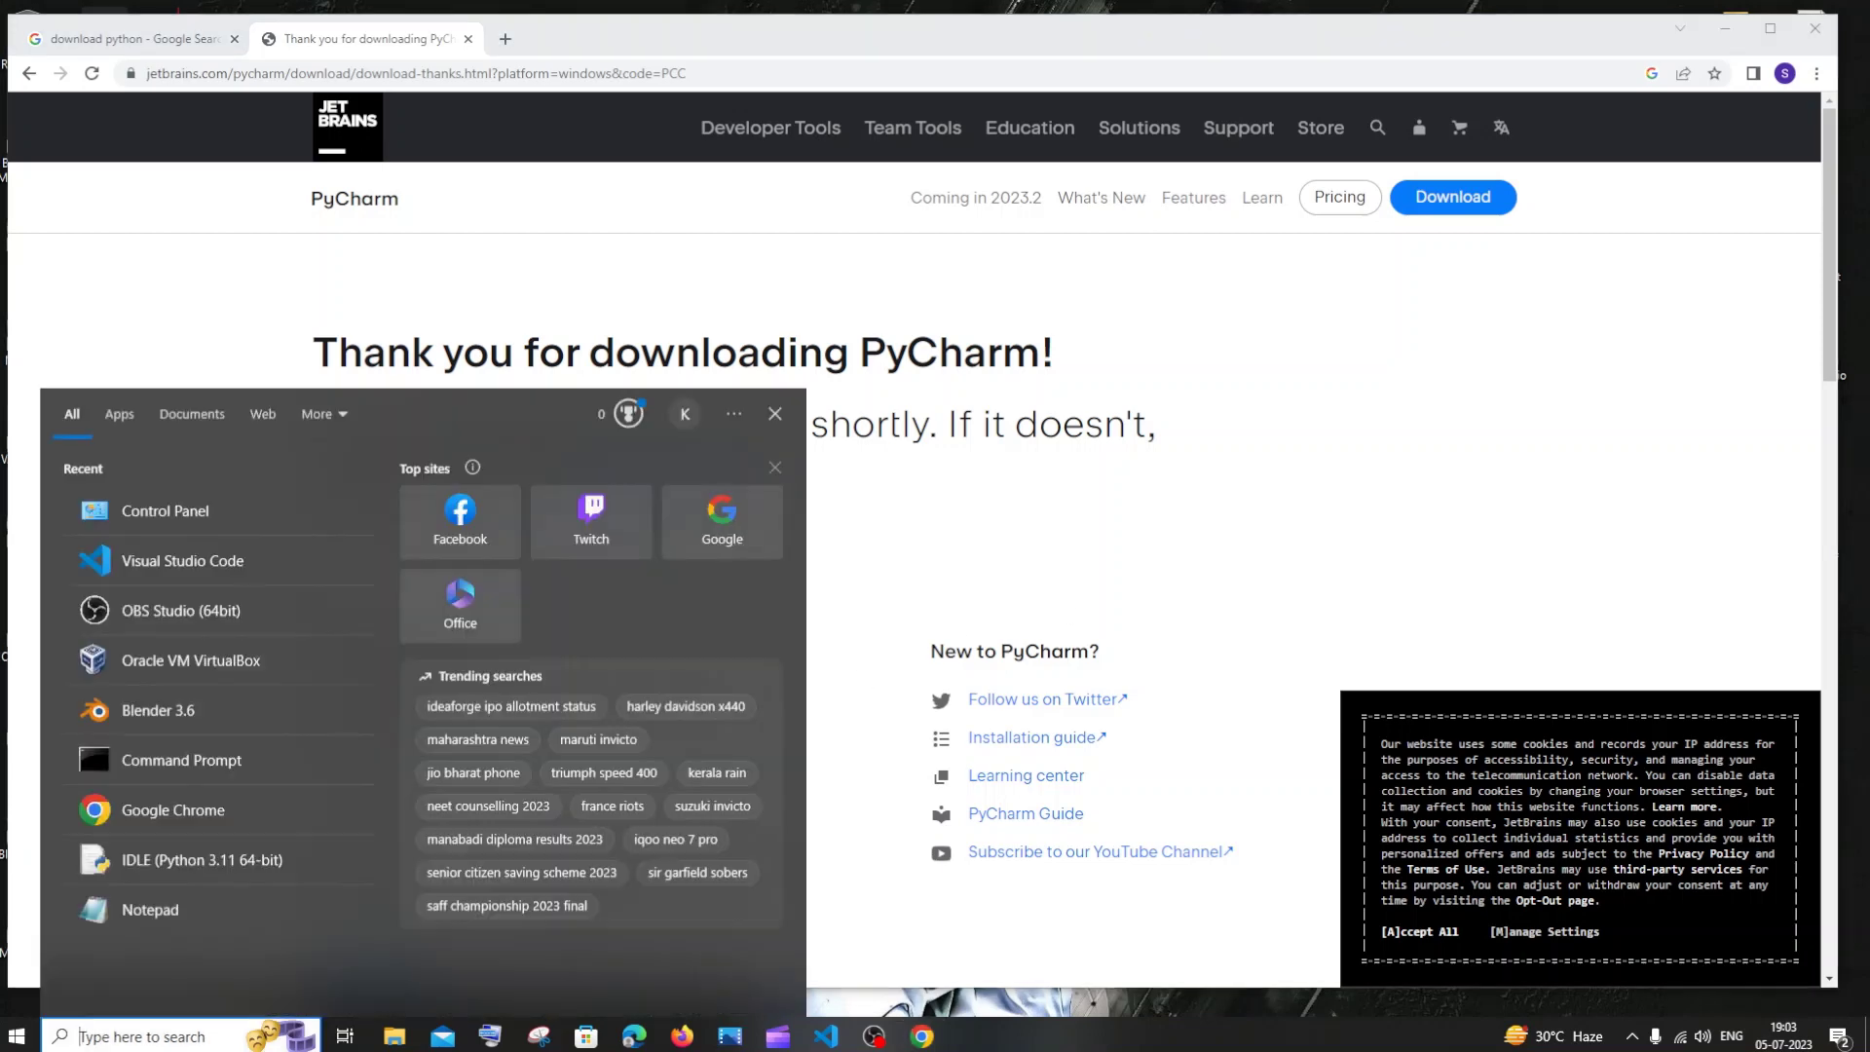
{"action": "type", "text": "pych"}
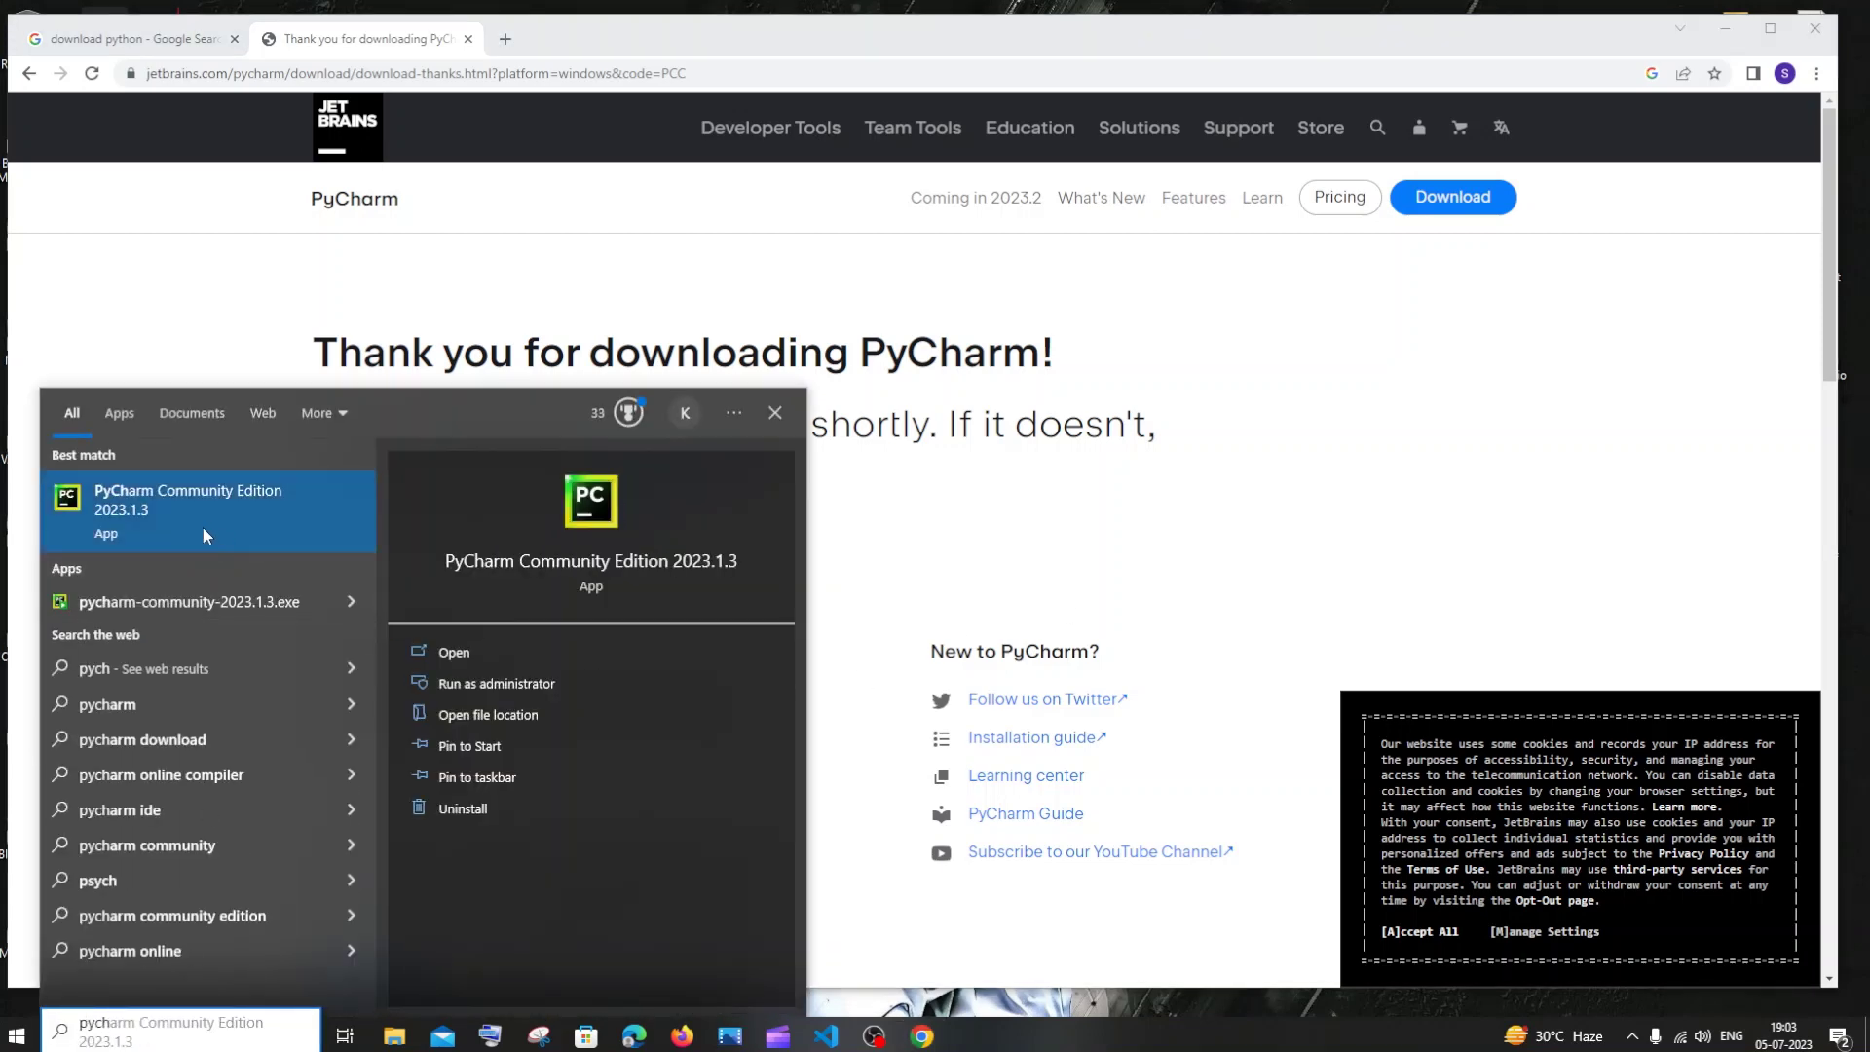
{"action": "left_click", "coordinate": [481, 652]}
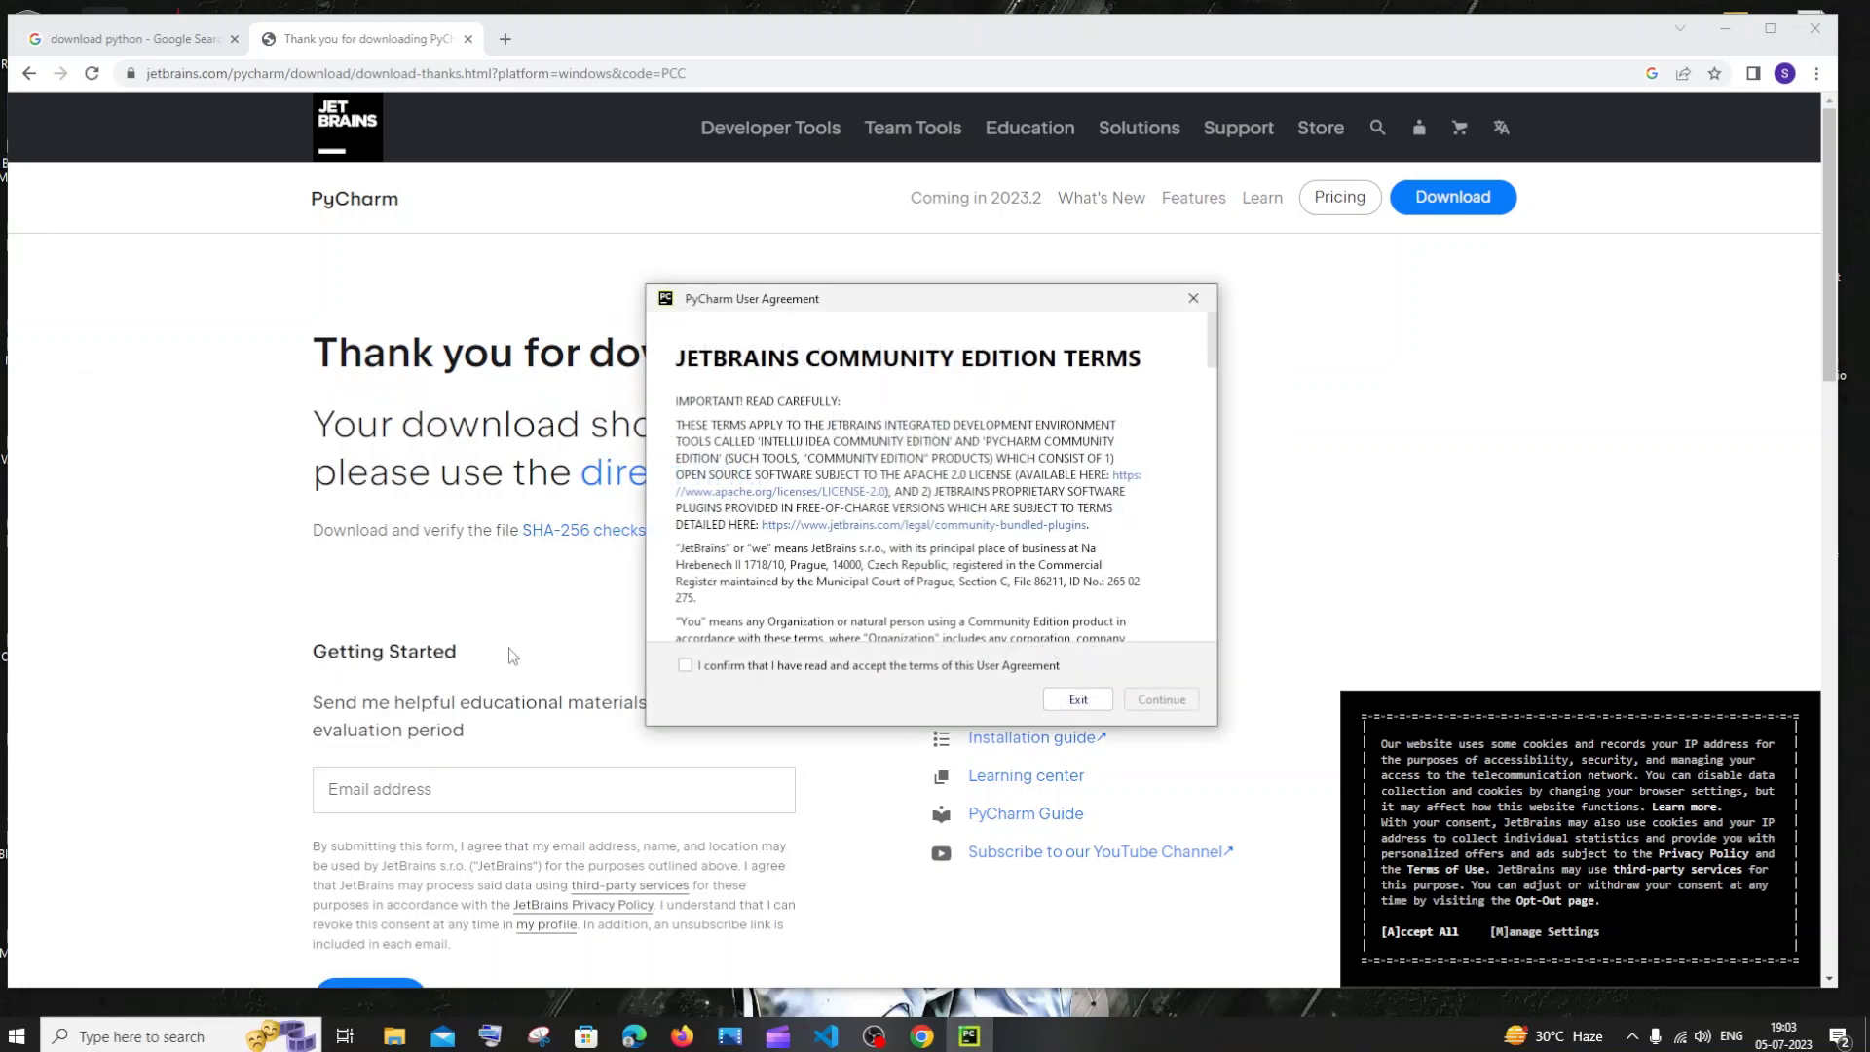
Step: Accept the PyCharm User Agreement and decline sending anonymous statistics to JetBrains
{"action": "left_click", "coordinate": [684, 665]}
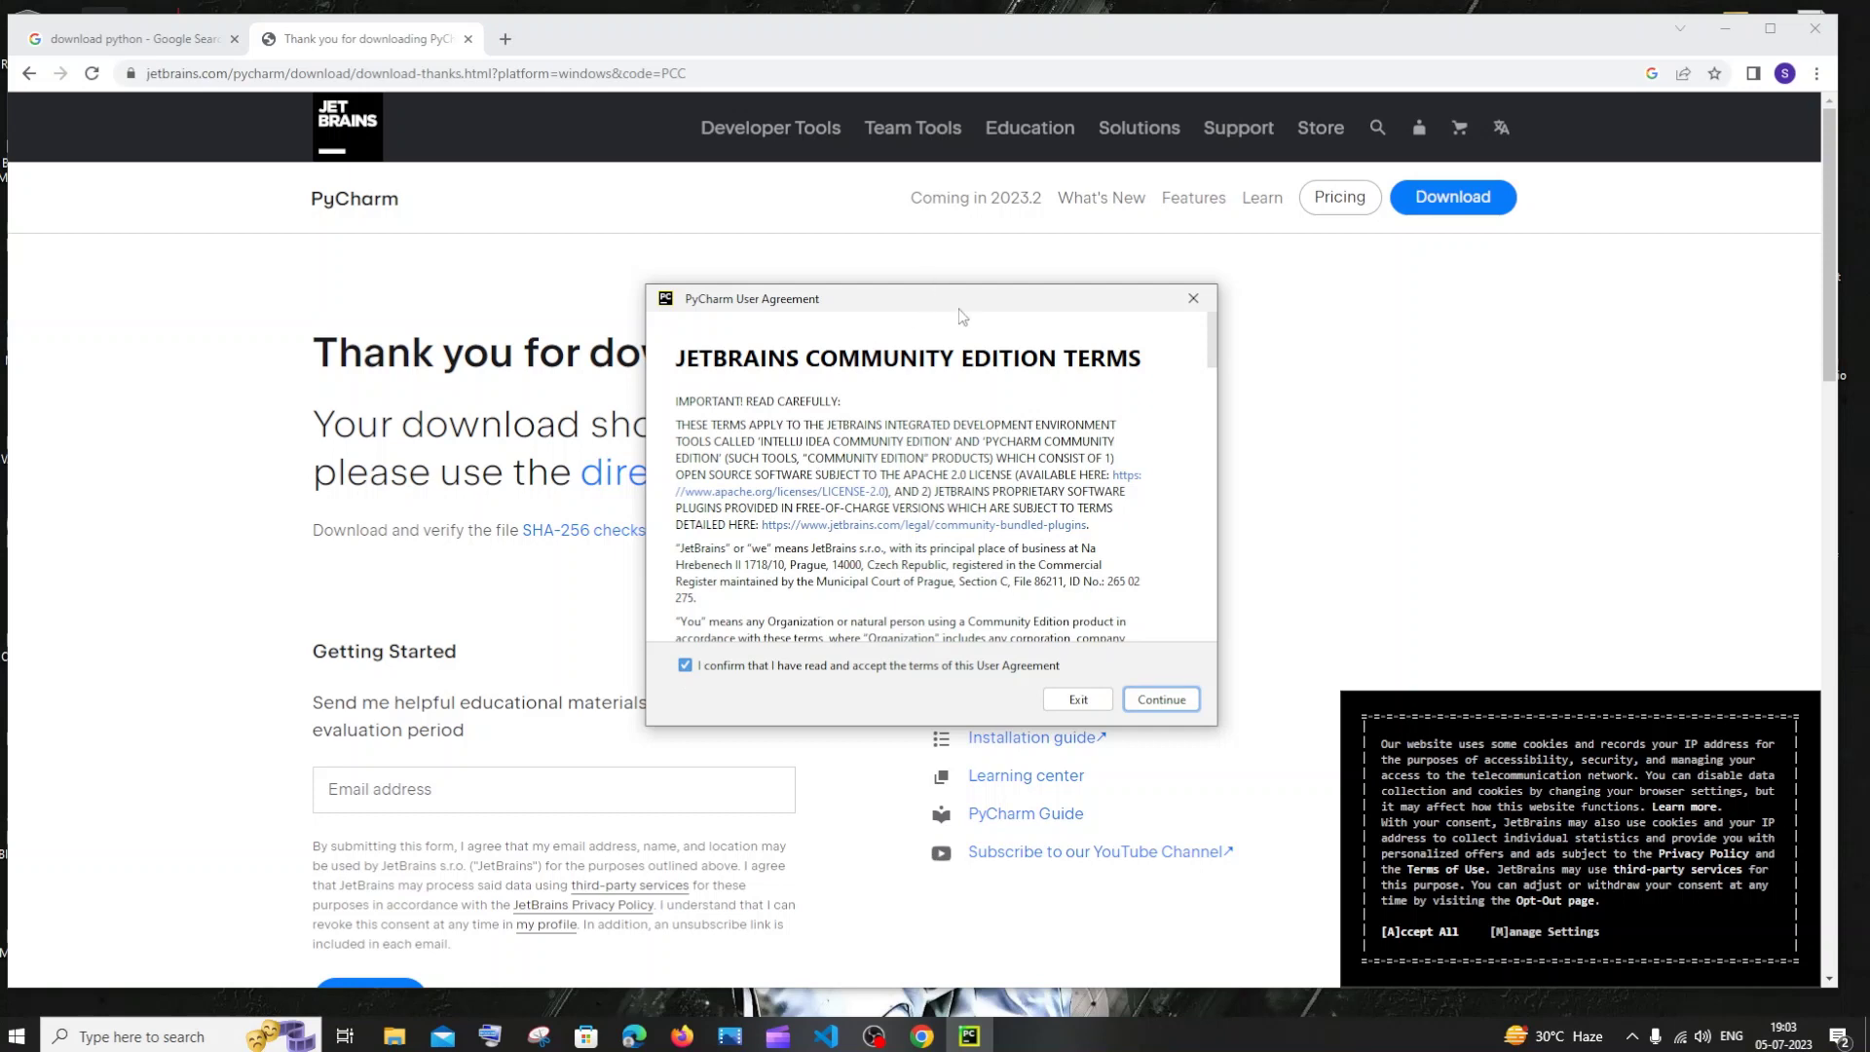
{"action": "left_click_drag", "start_coordinate": [960, 310], "coordinate": [1033, 286]}
{"action": "left_click", "coordinate": [1235, 676]}
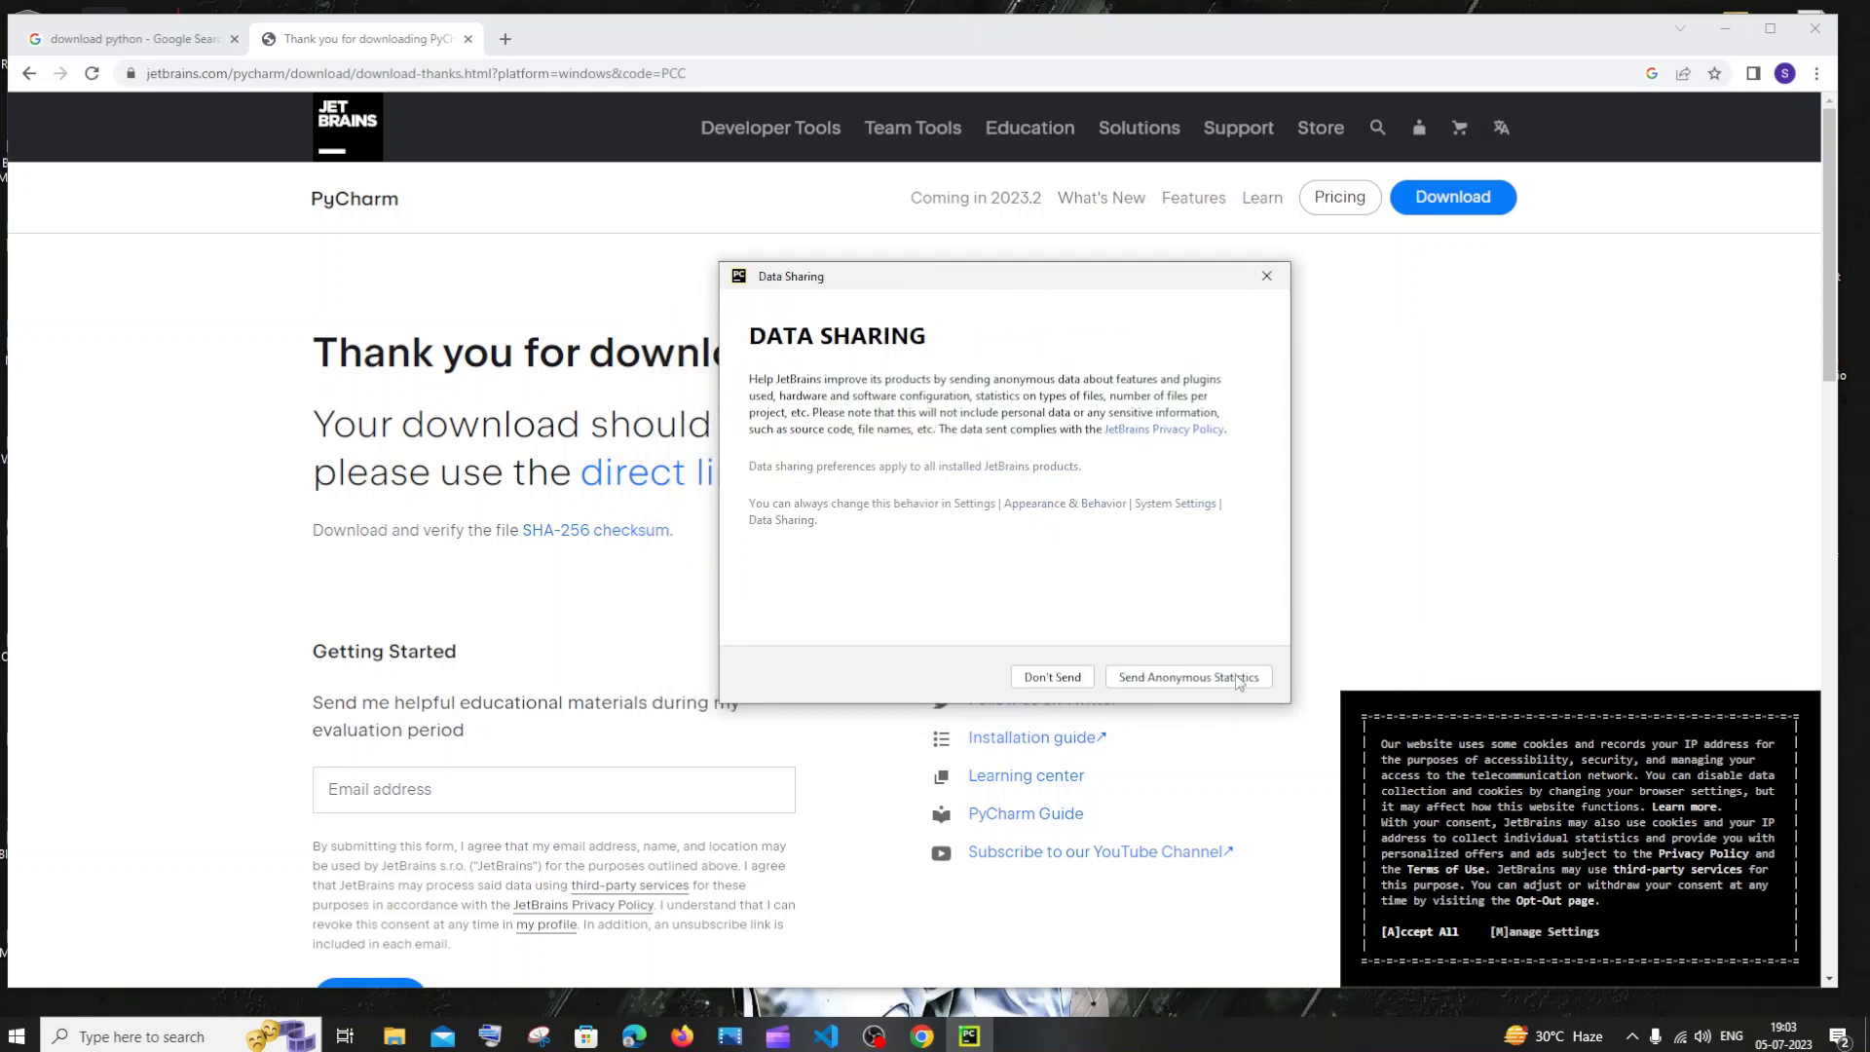
{"action": "left_click", "coordinate": [1051, 677]}
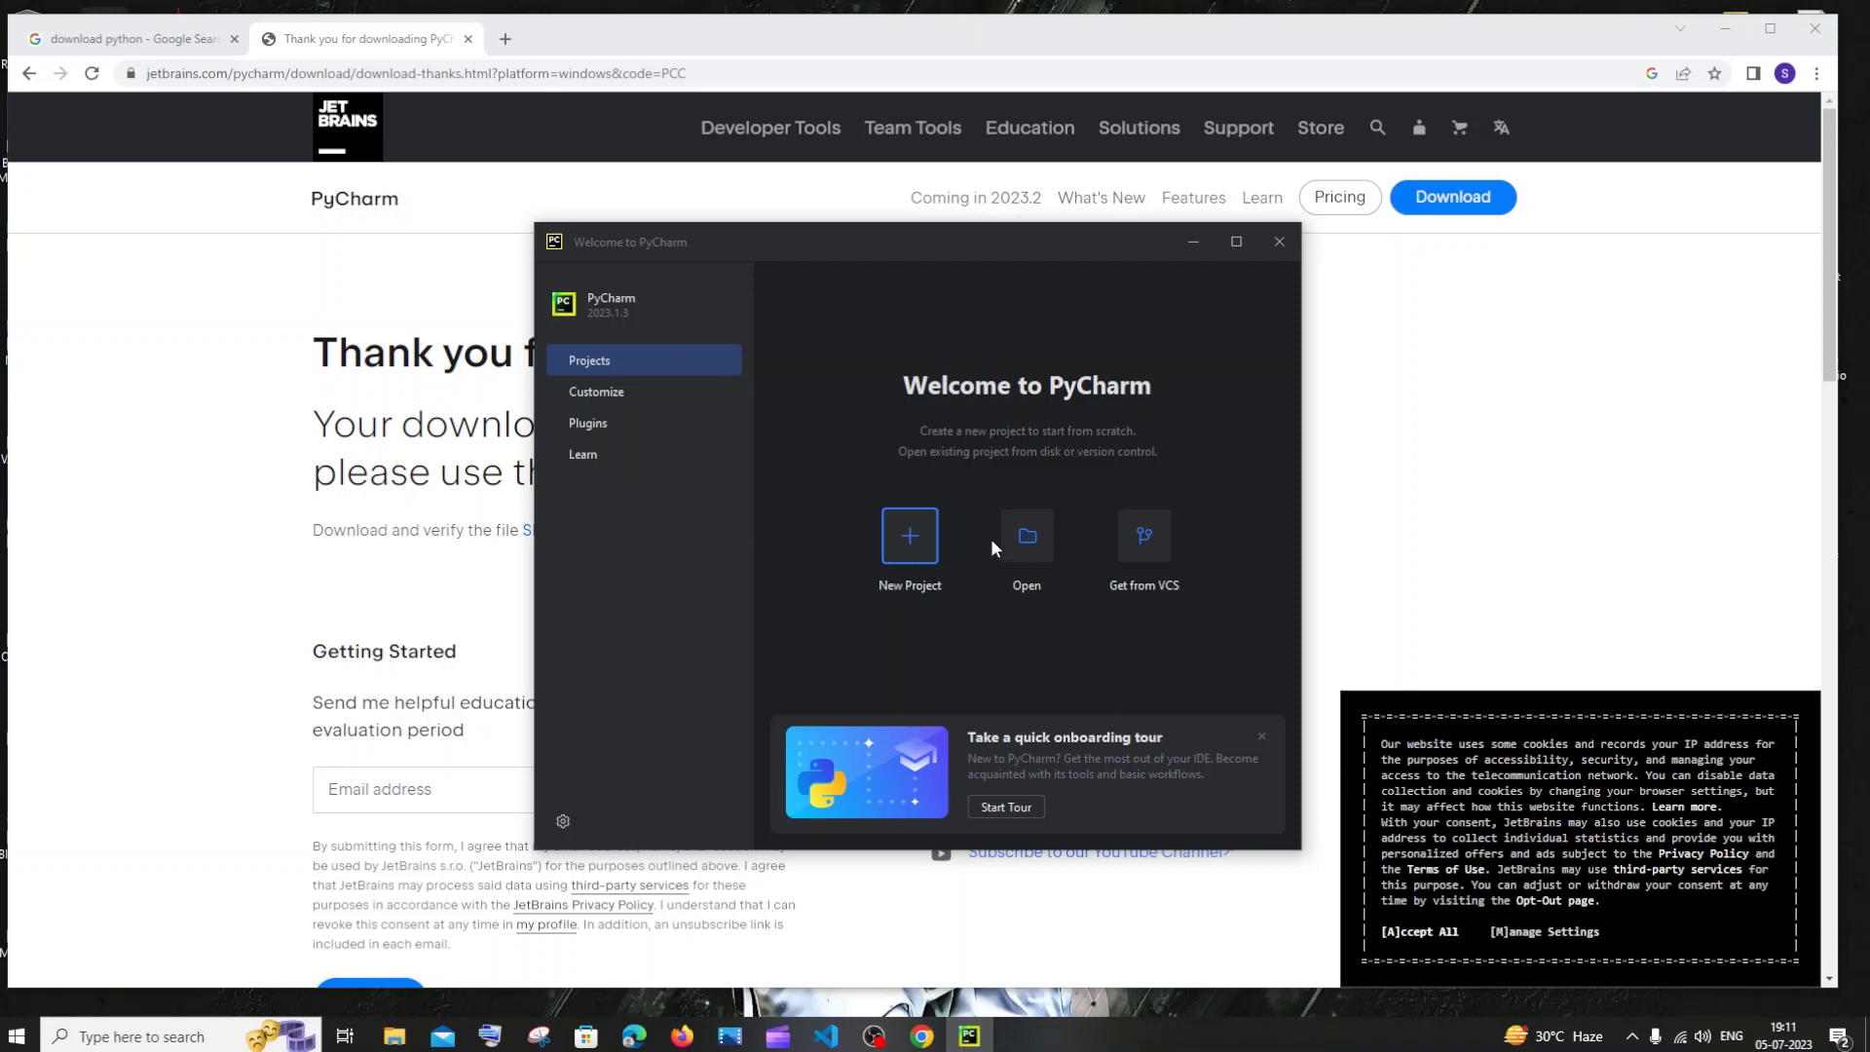
Step: Create a new project named pythonProject with a Virtualenv environment, the Python311 base interpreter and Make available to all projects enabled
{"action": "left_click", "coordinate": [909, 536]}
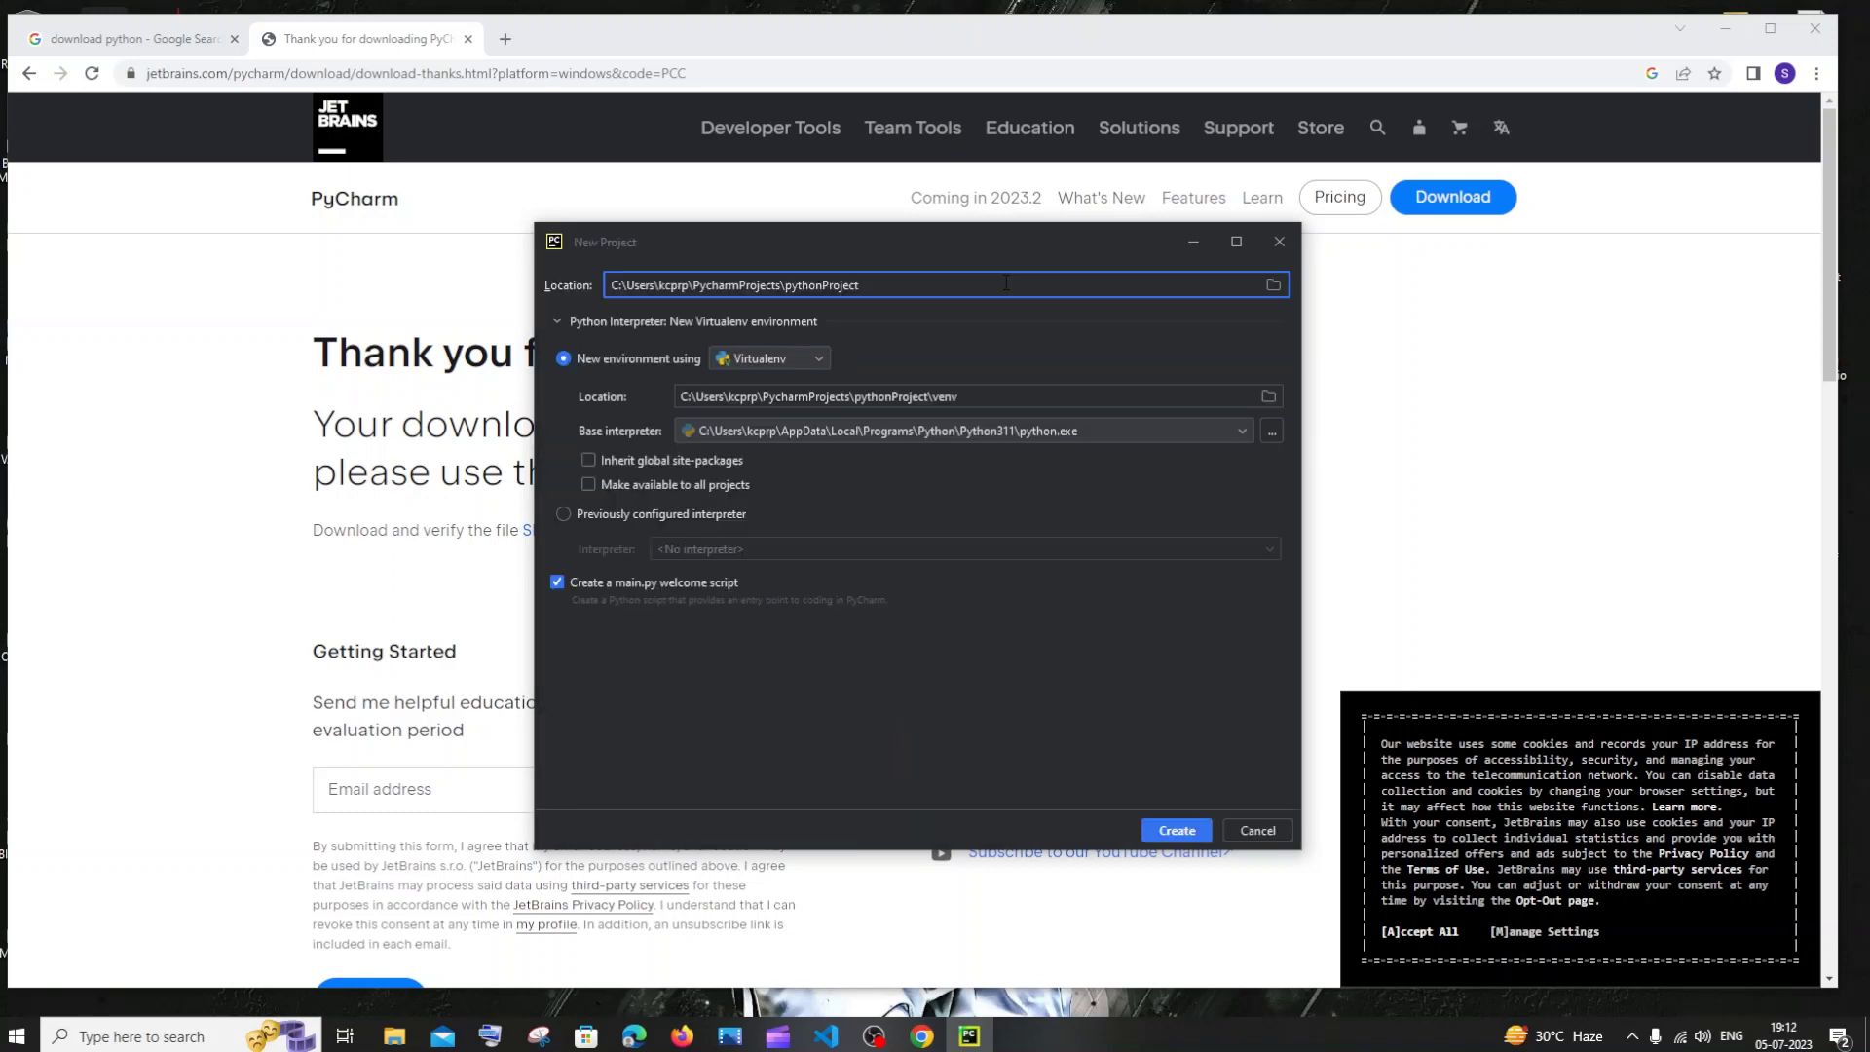
{"action": "left_click_drag", "start_coordinate": [1024, 241], "coordinate": [1050, 236]}
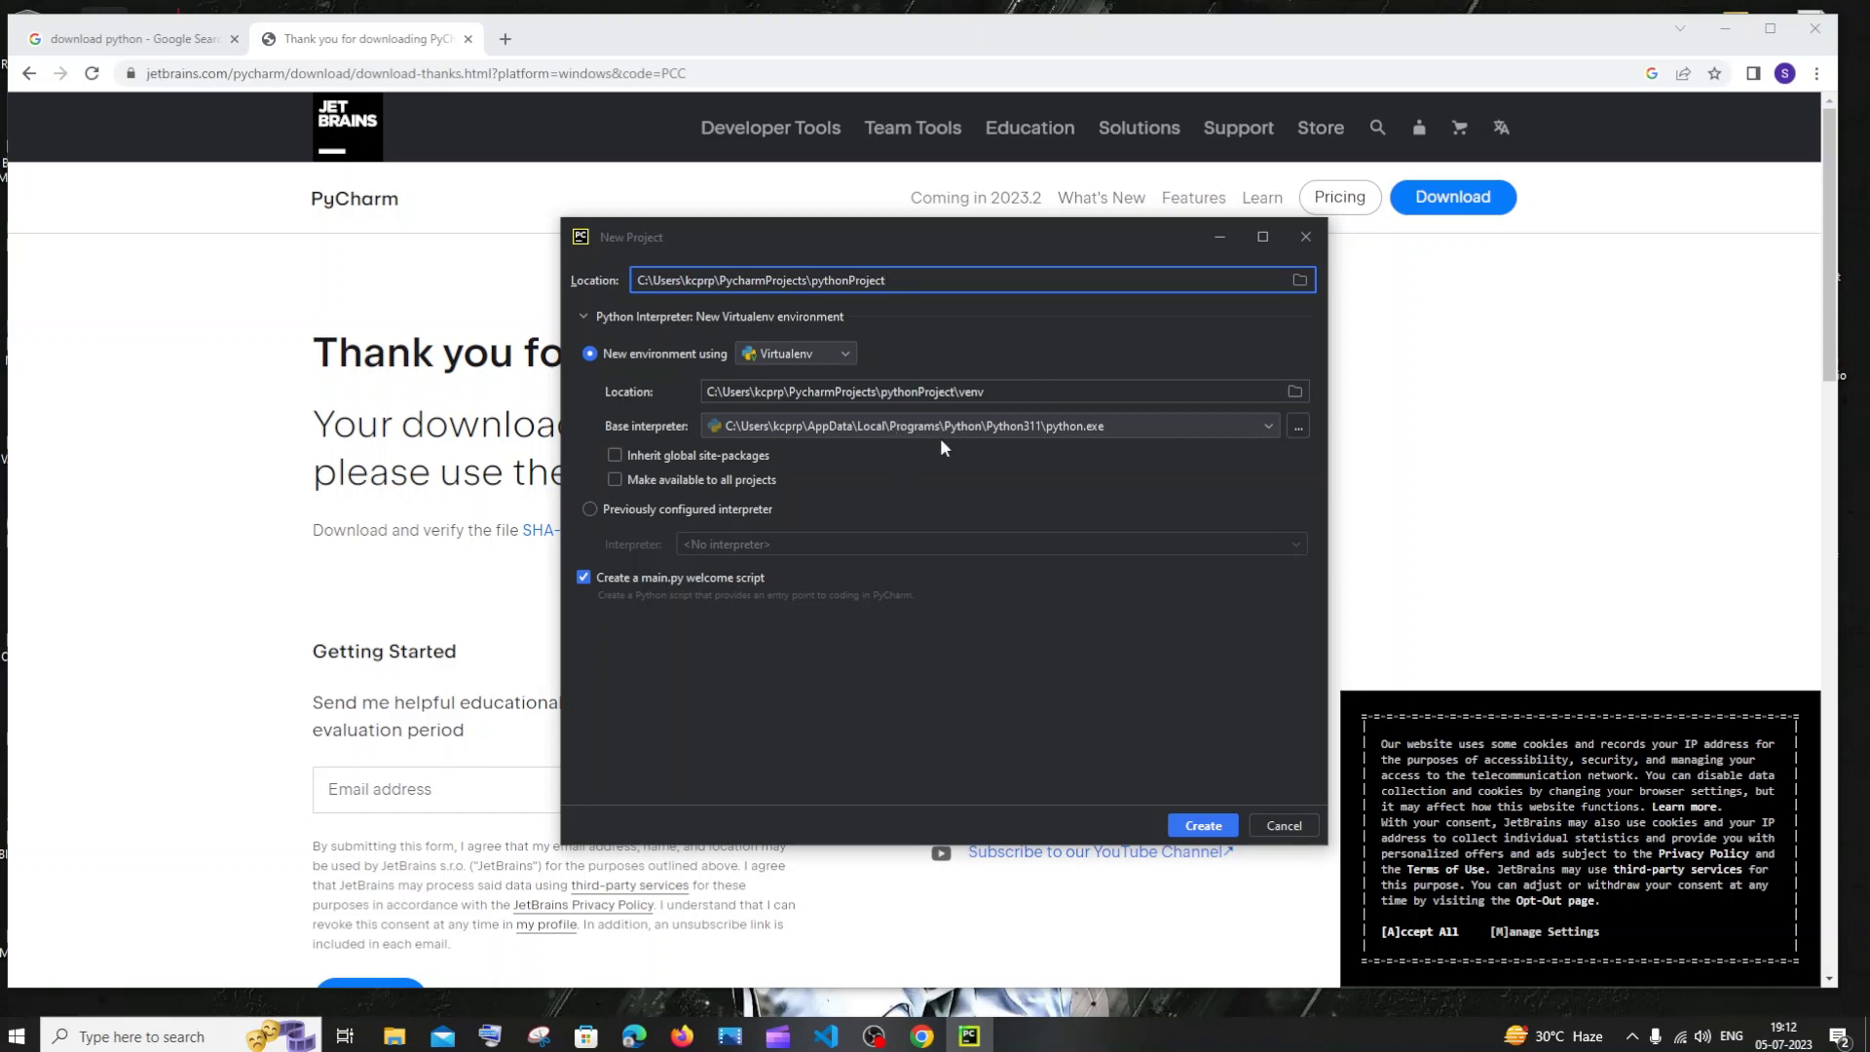
{"action": "left_click", "coordinate": [1051, 429]}
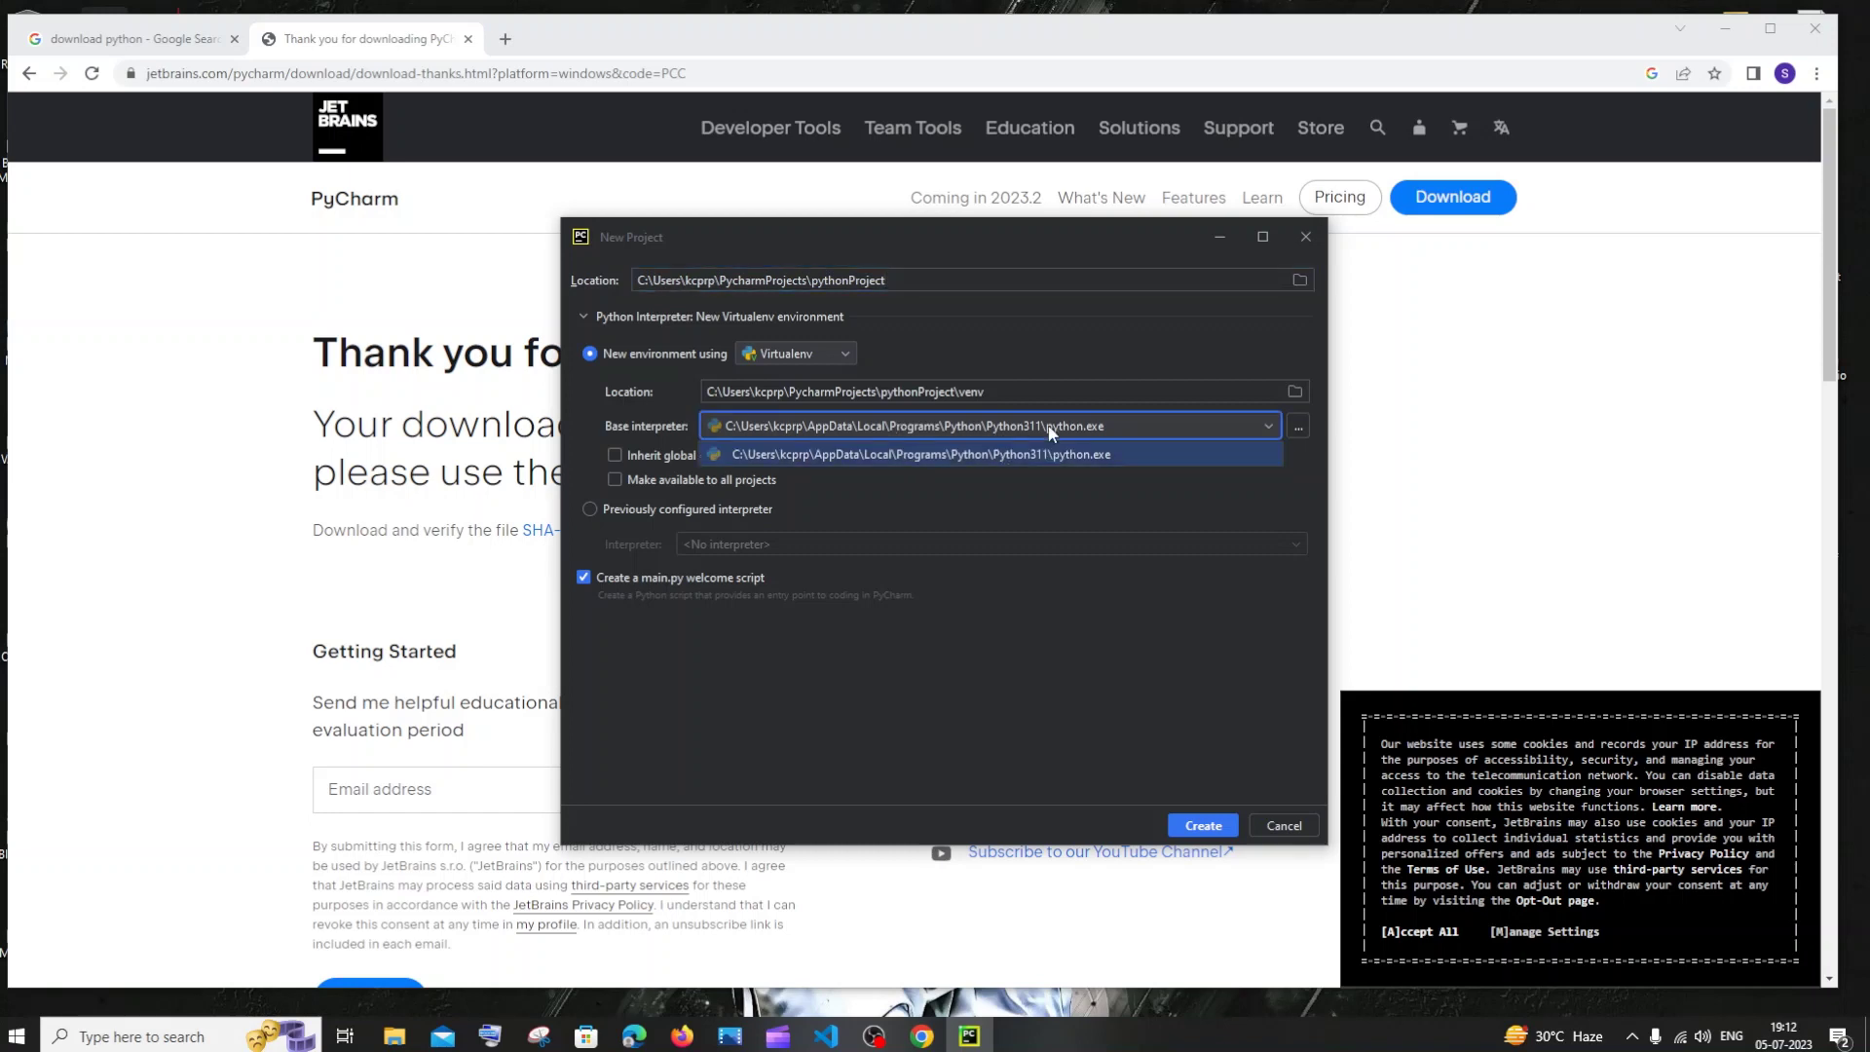
{"action": "left_click", "coordinate": [1045, 486]}
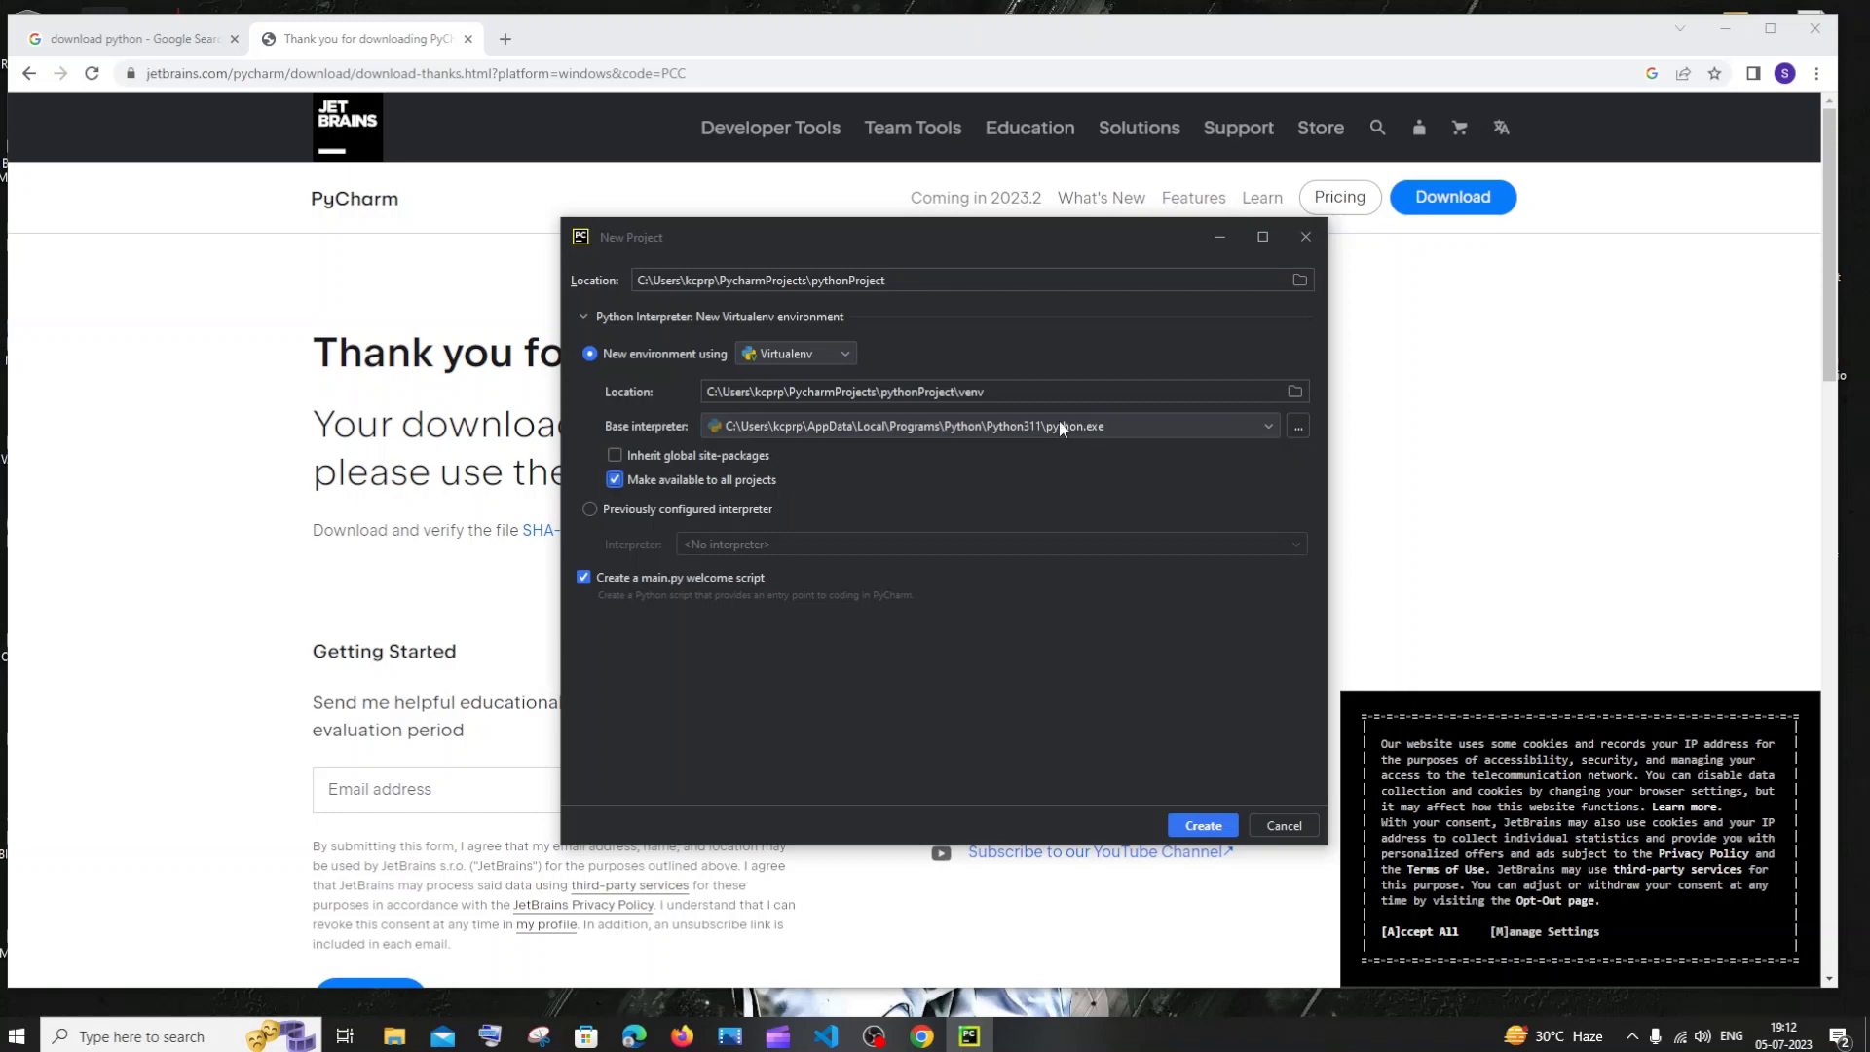
{"action": "left_click", "coordinate": [1050, 459]}
{"action": "left_click", "coordinate": [1050, 460]}
{"action": "left_click", "coordinate": [1201, 828]}
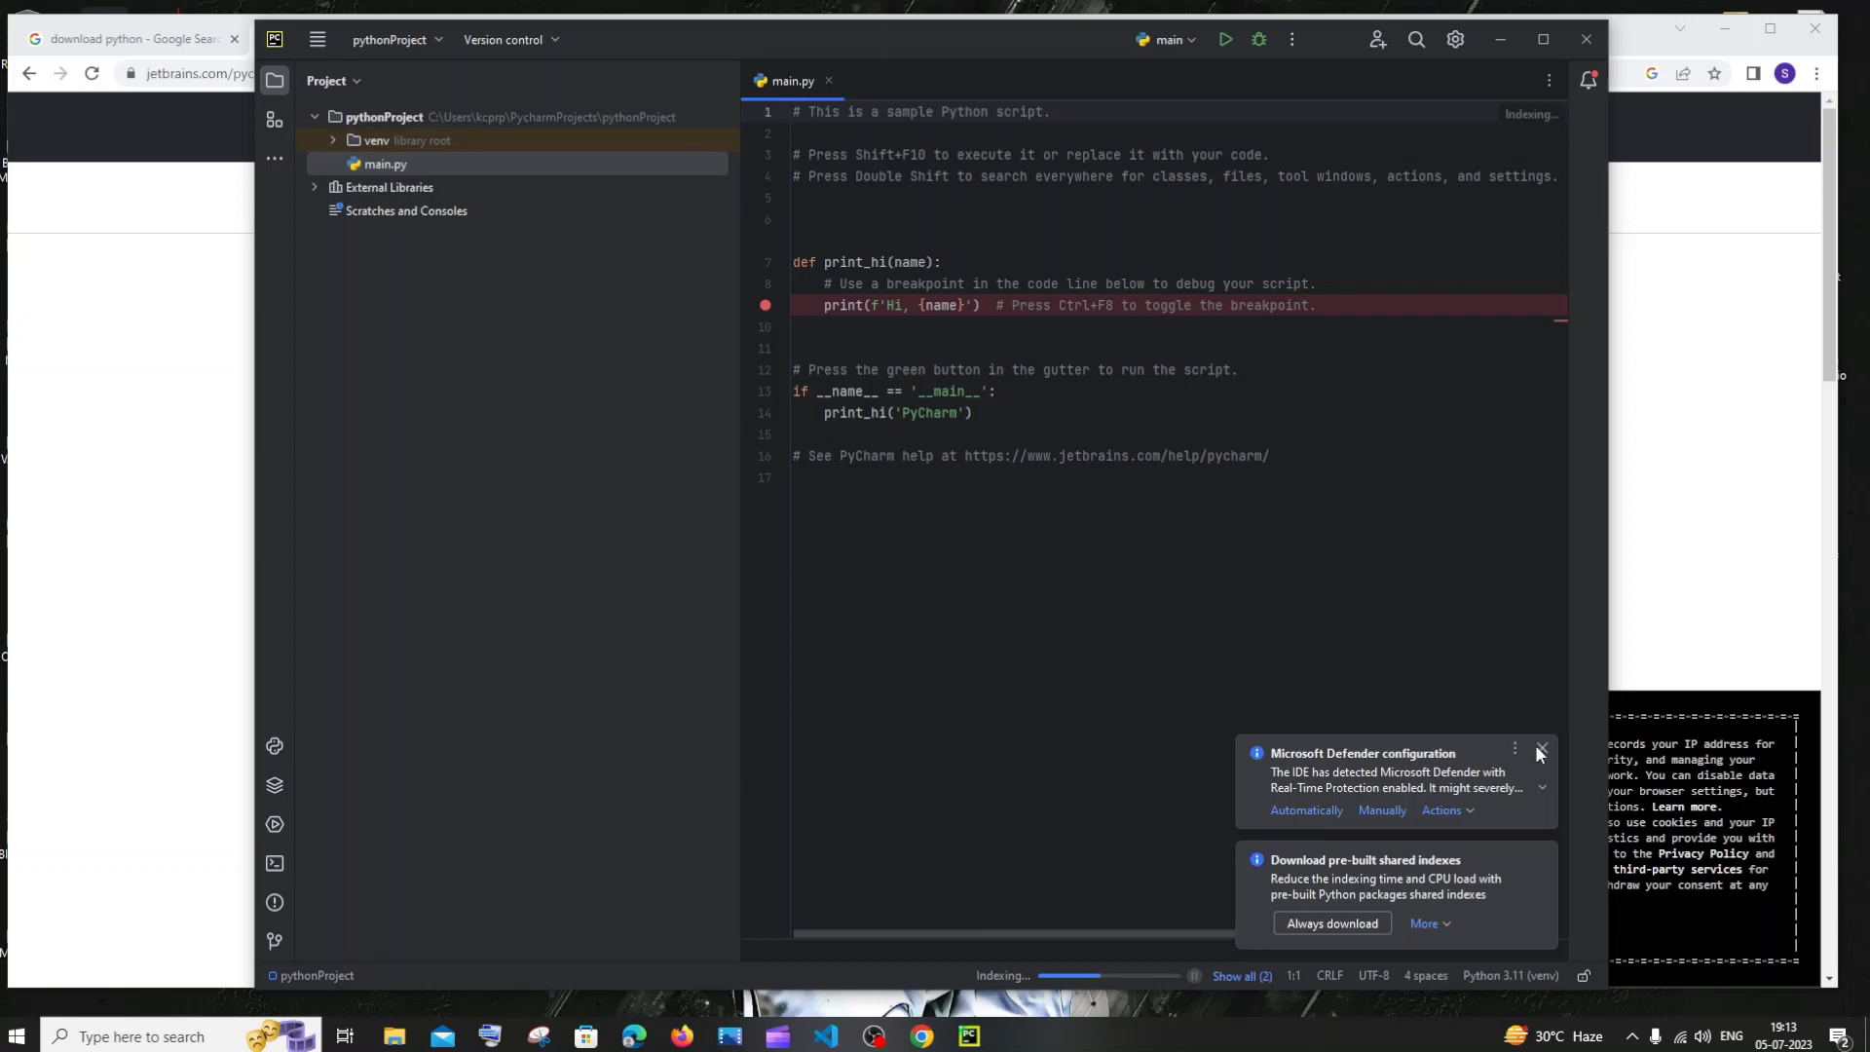
Step: Dismiss the Microsoft Defender configuration and pre-built shared indexes notifications
{"action": "left_click", "coordinate": [1540, 749]}
{"action": "left_click", "coordinate": [1541, 856]}
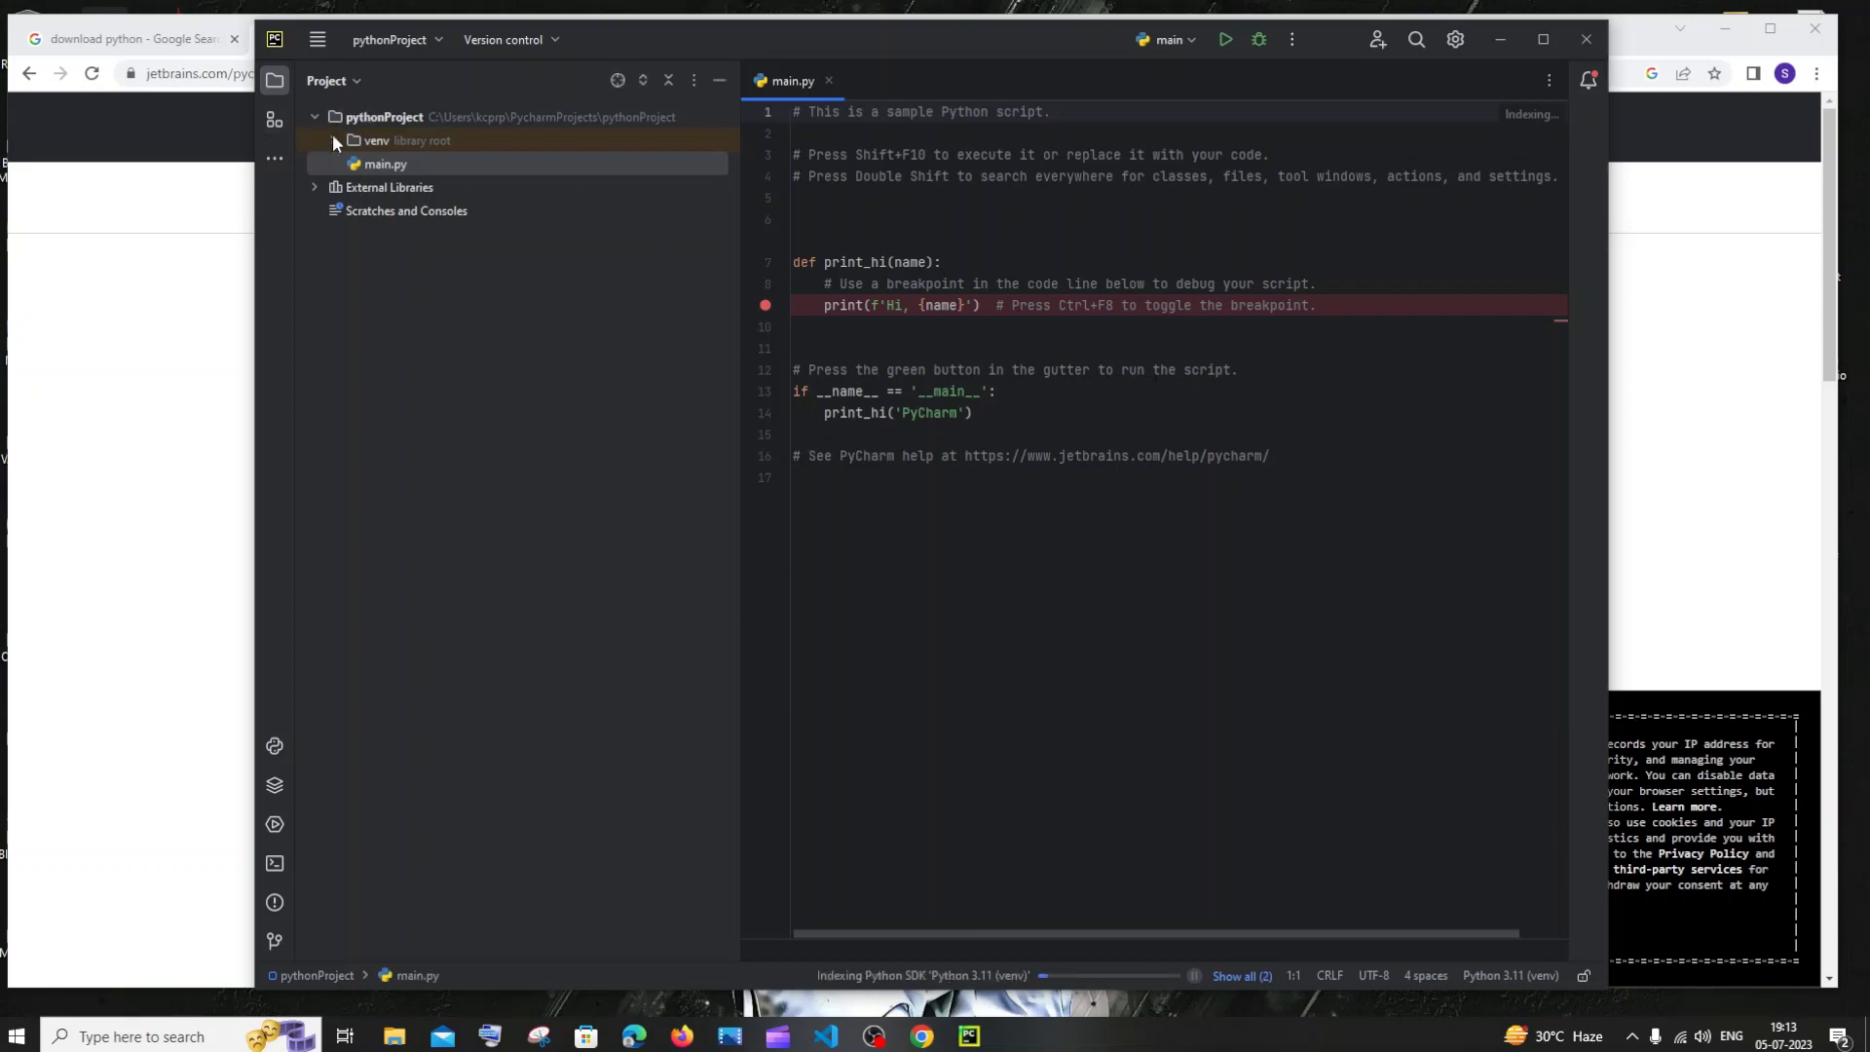
{"action": "left_click", "coordinate": [692, 79]}
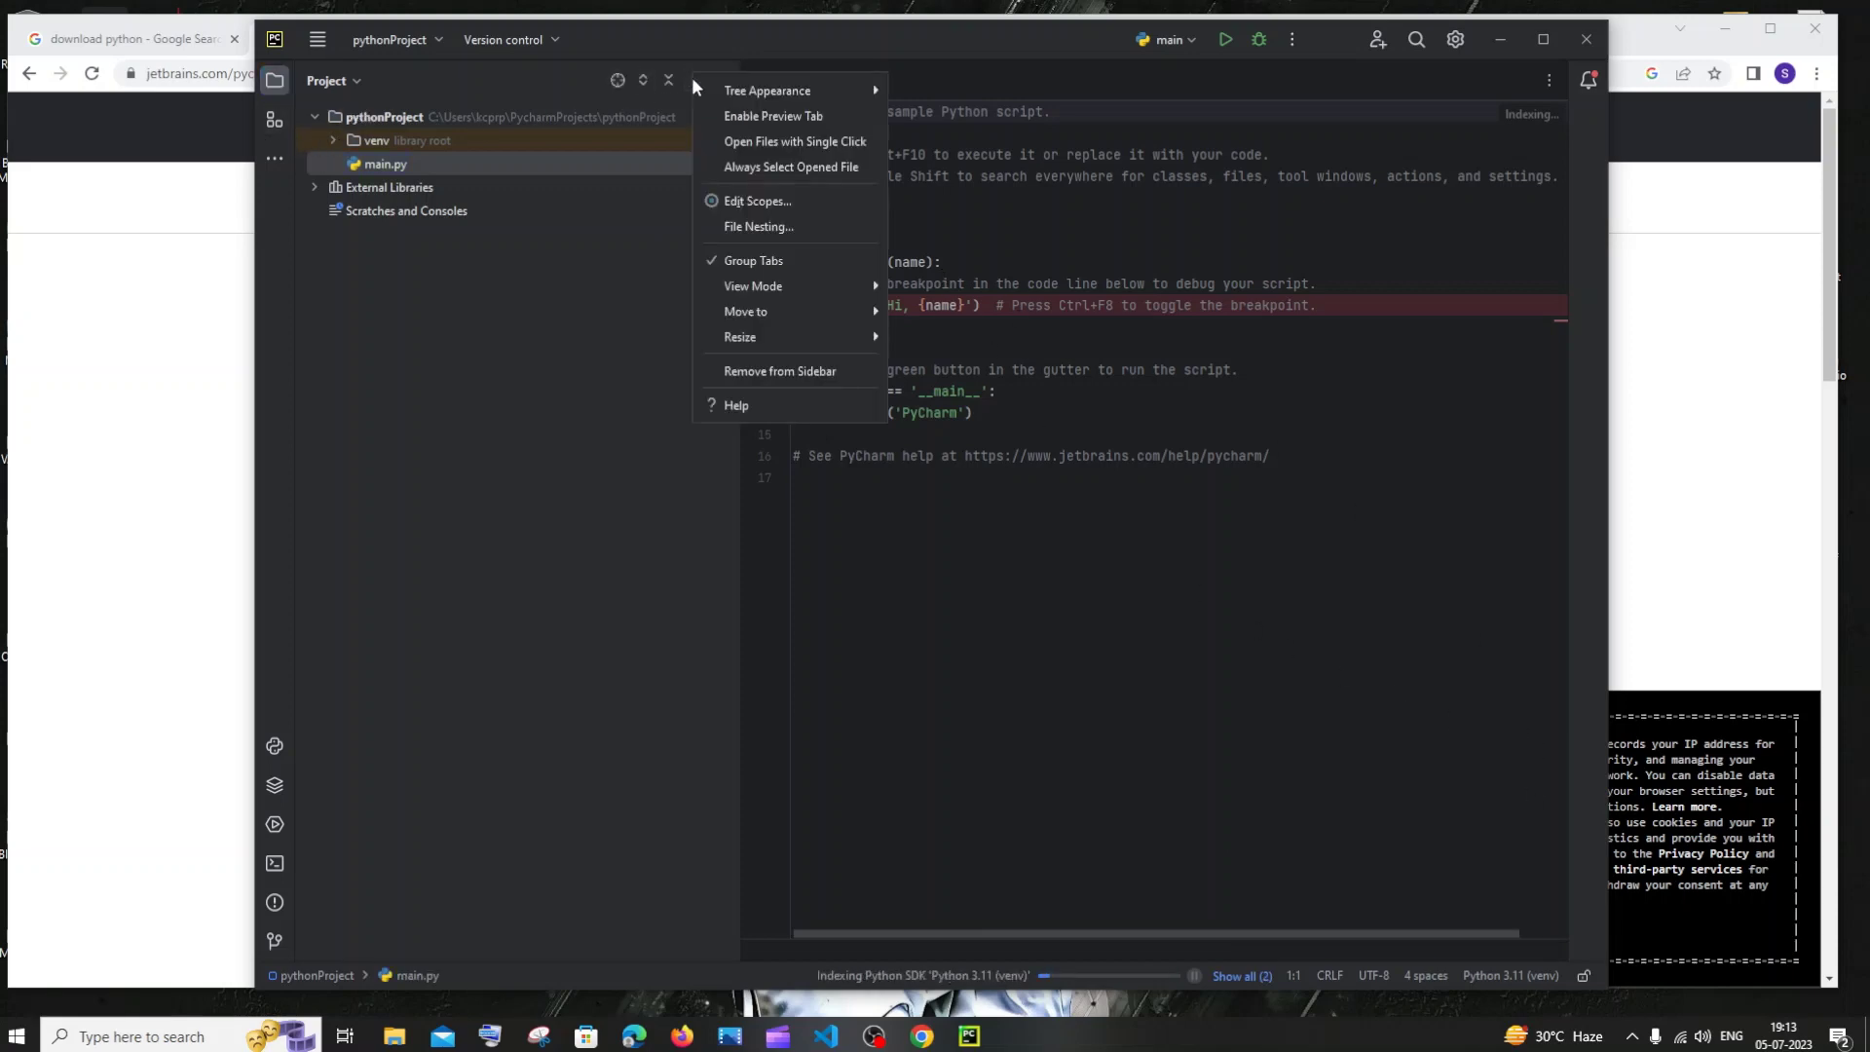
{"action": "left_click", "coordinate": [394, 138]}
Step: Add a new Python file named trial to the pythonProject folder
{"action": "left_click", "coordinate": [434, 119]}
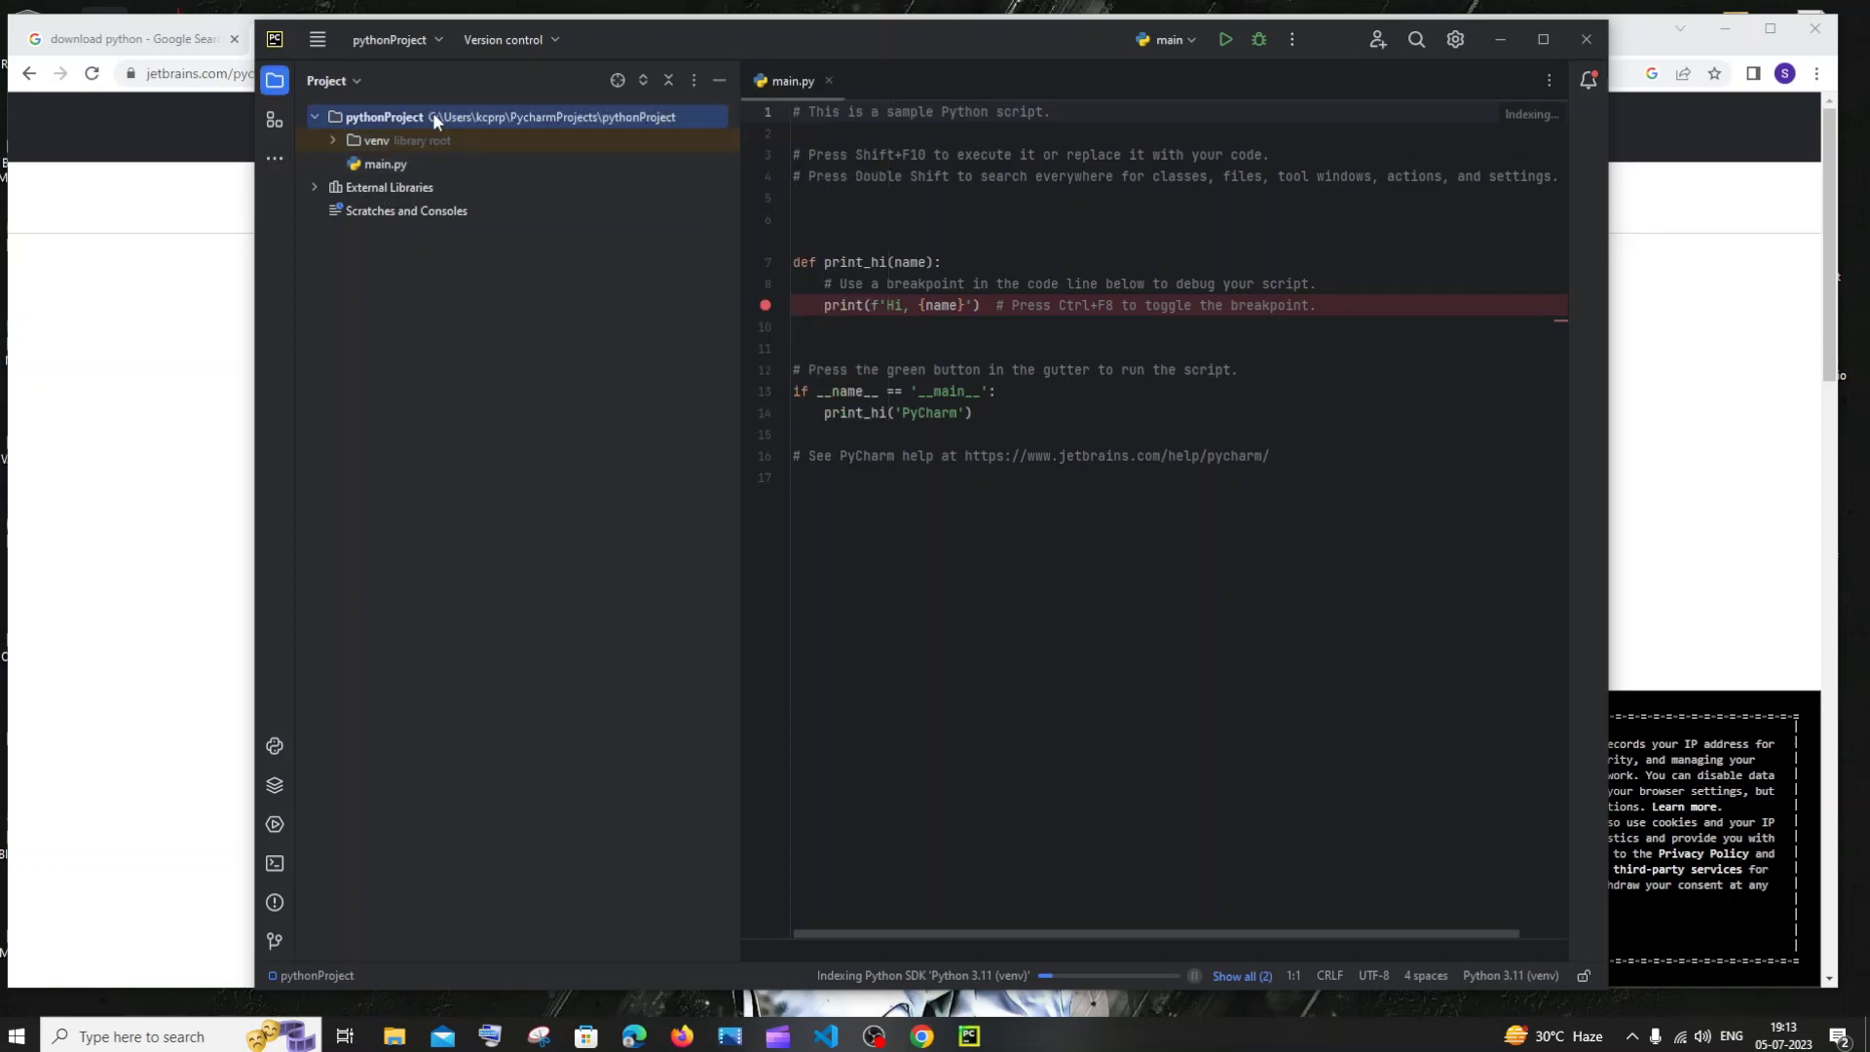
{"action": "right_click", "coordinate": [434, 116]}
{"action": "mouse_move", "coordinate": [584, 125]}
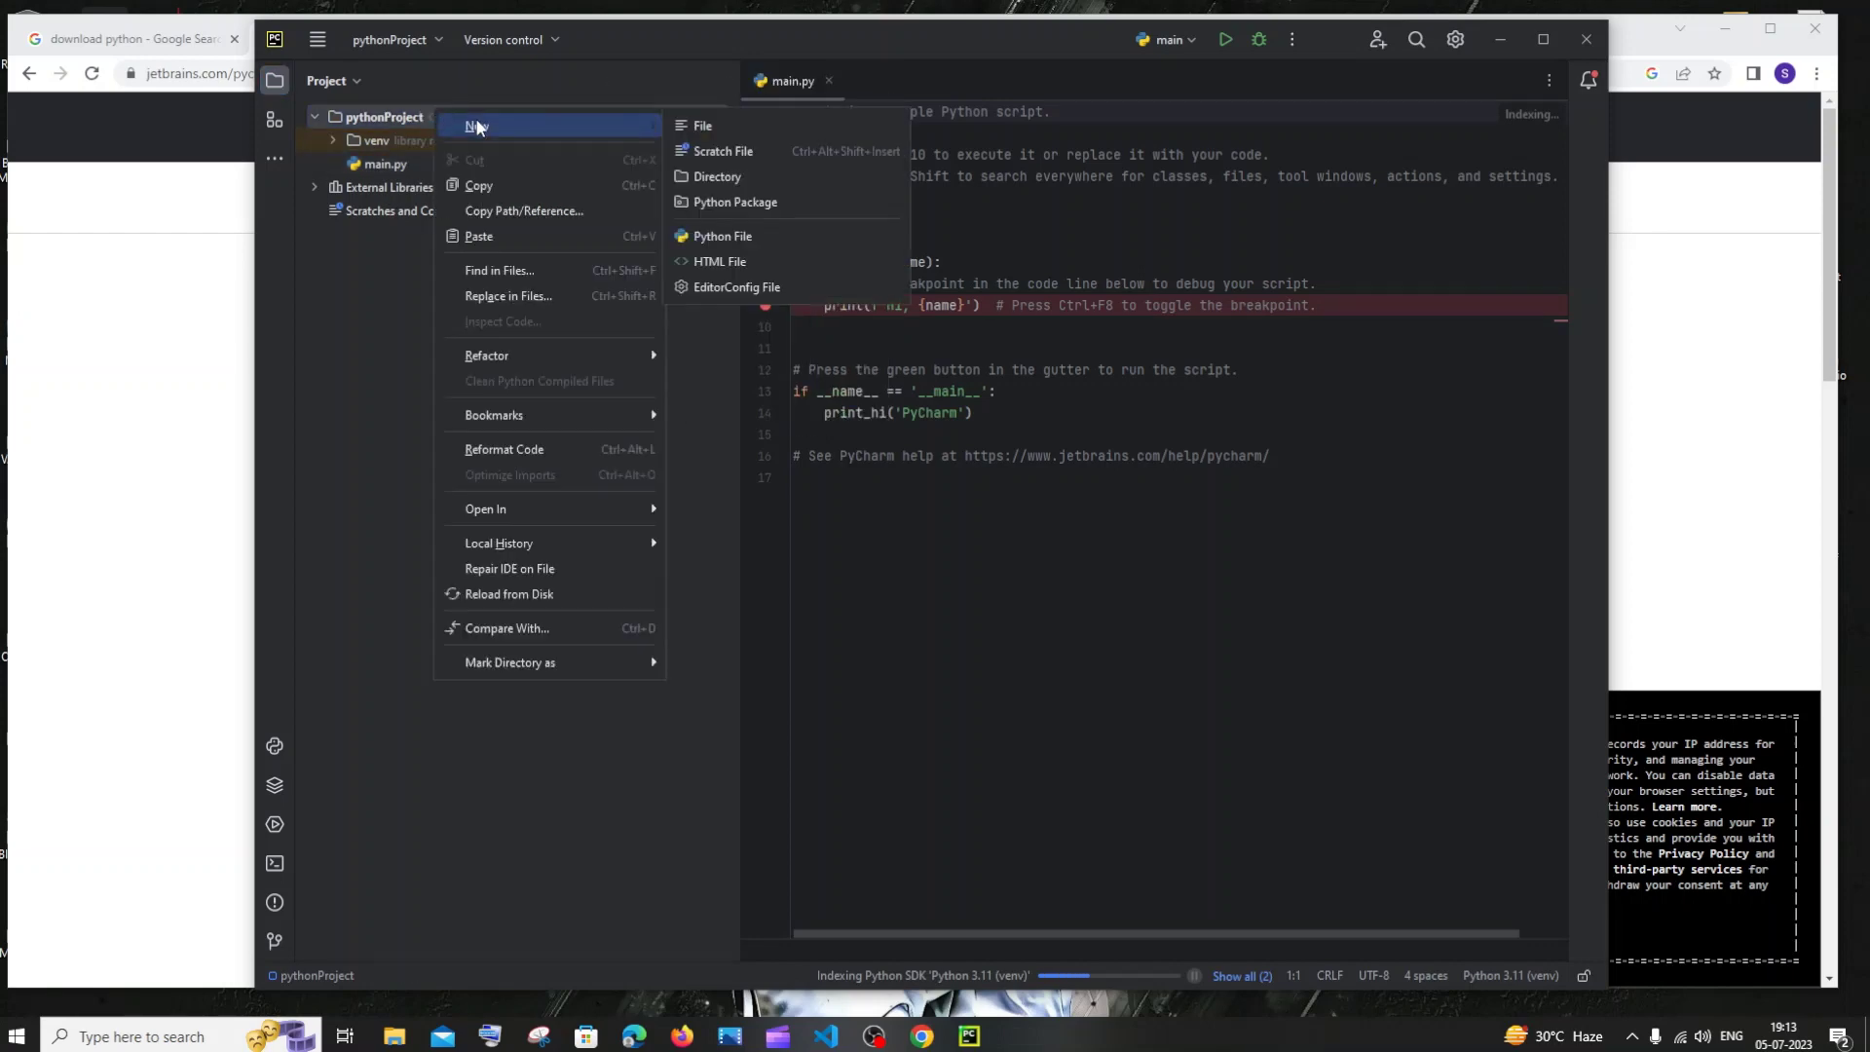
{"action": "left_click", "coordinate": [745, 236]}
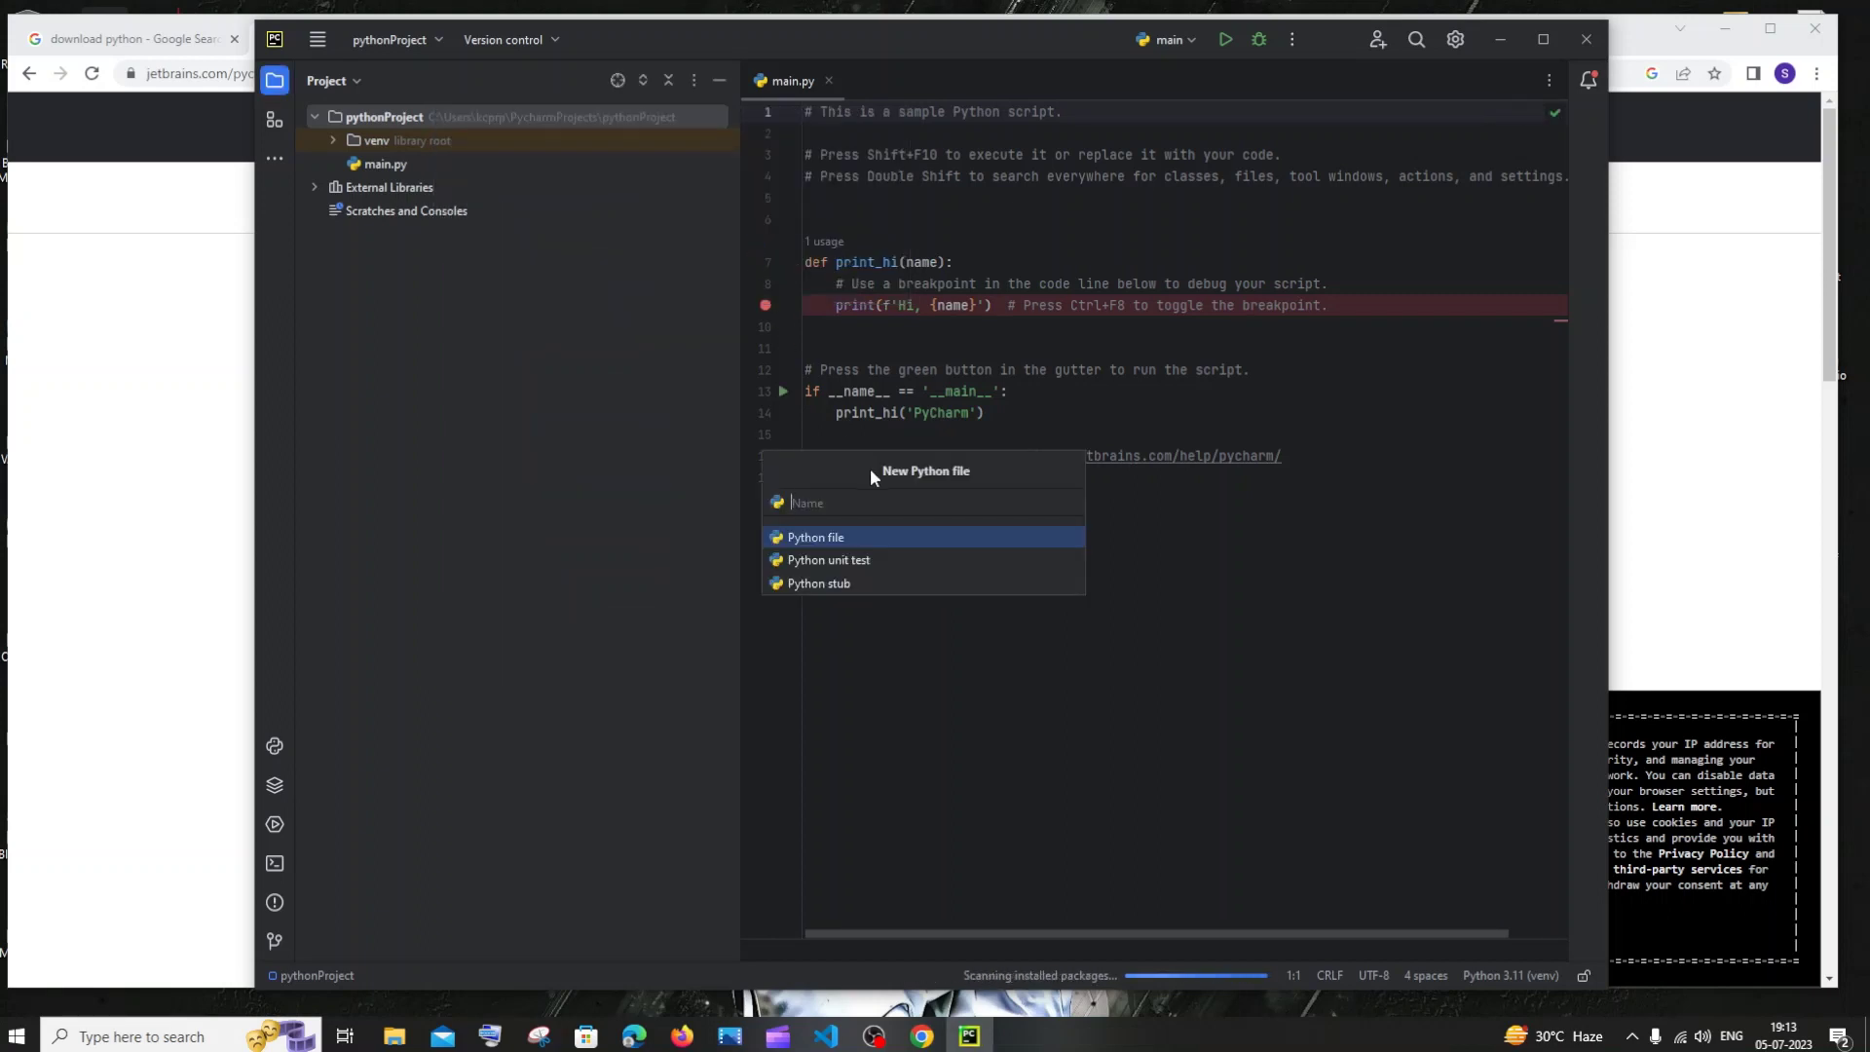
{"action": "type", "text": "trial"}
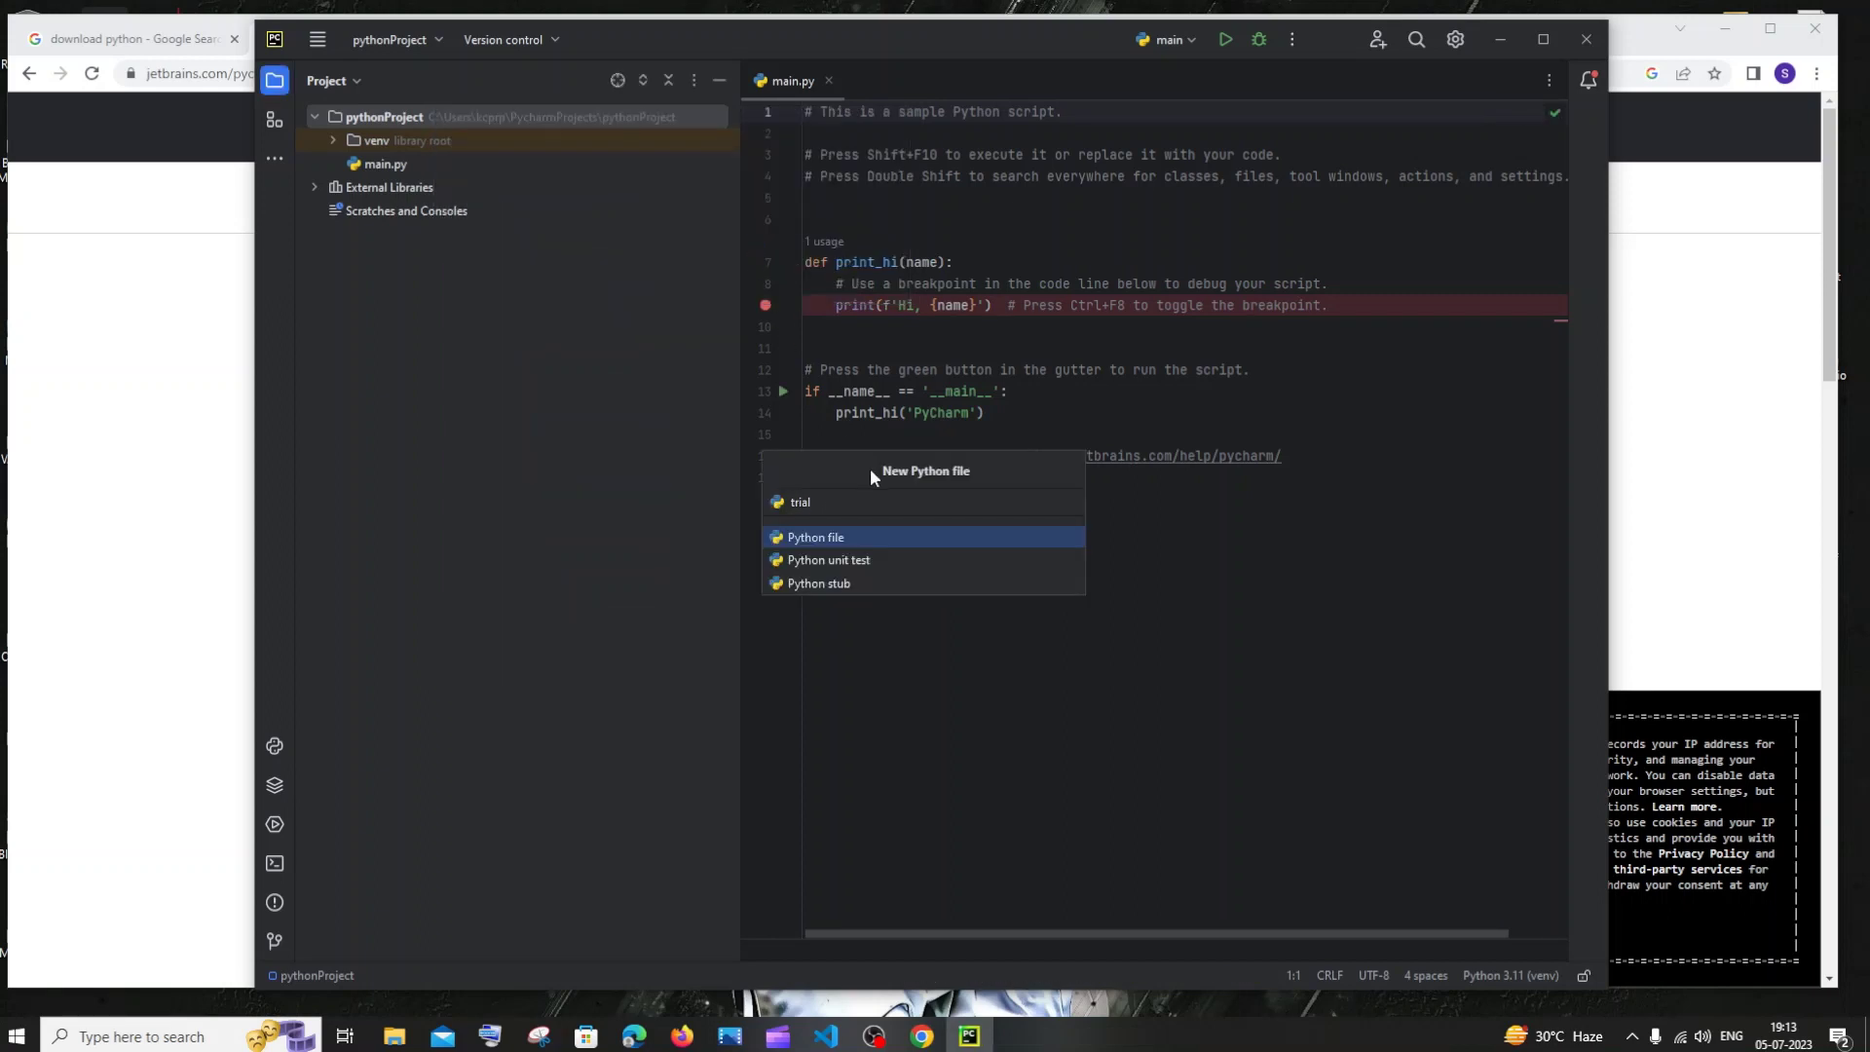
{"action": "left_click", "coordinate": [859, 535]}
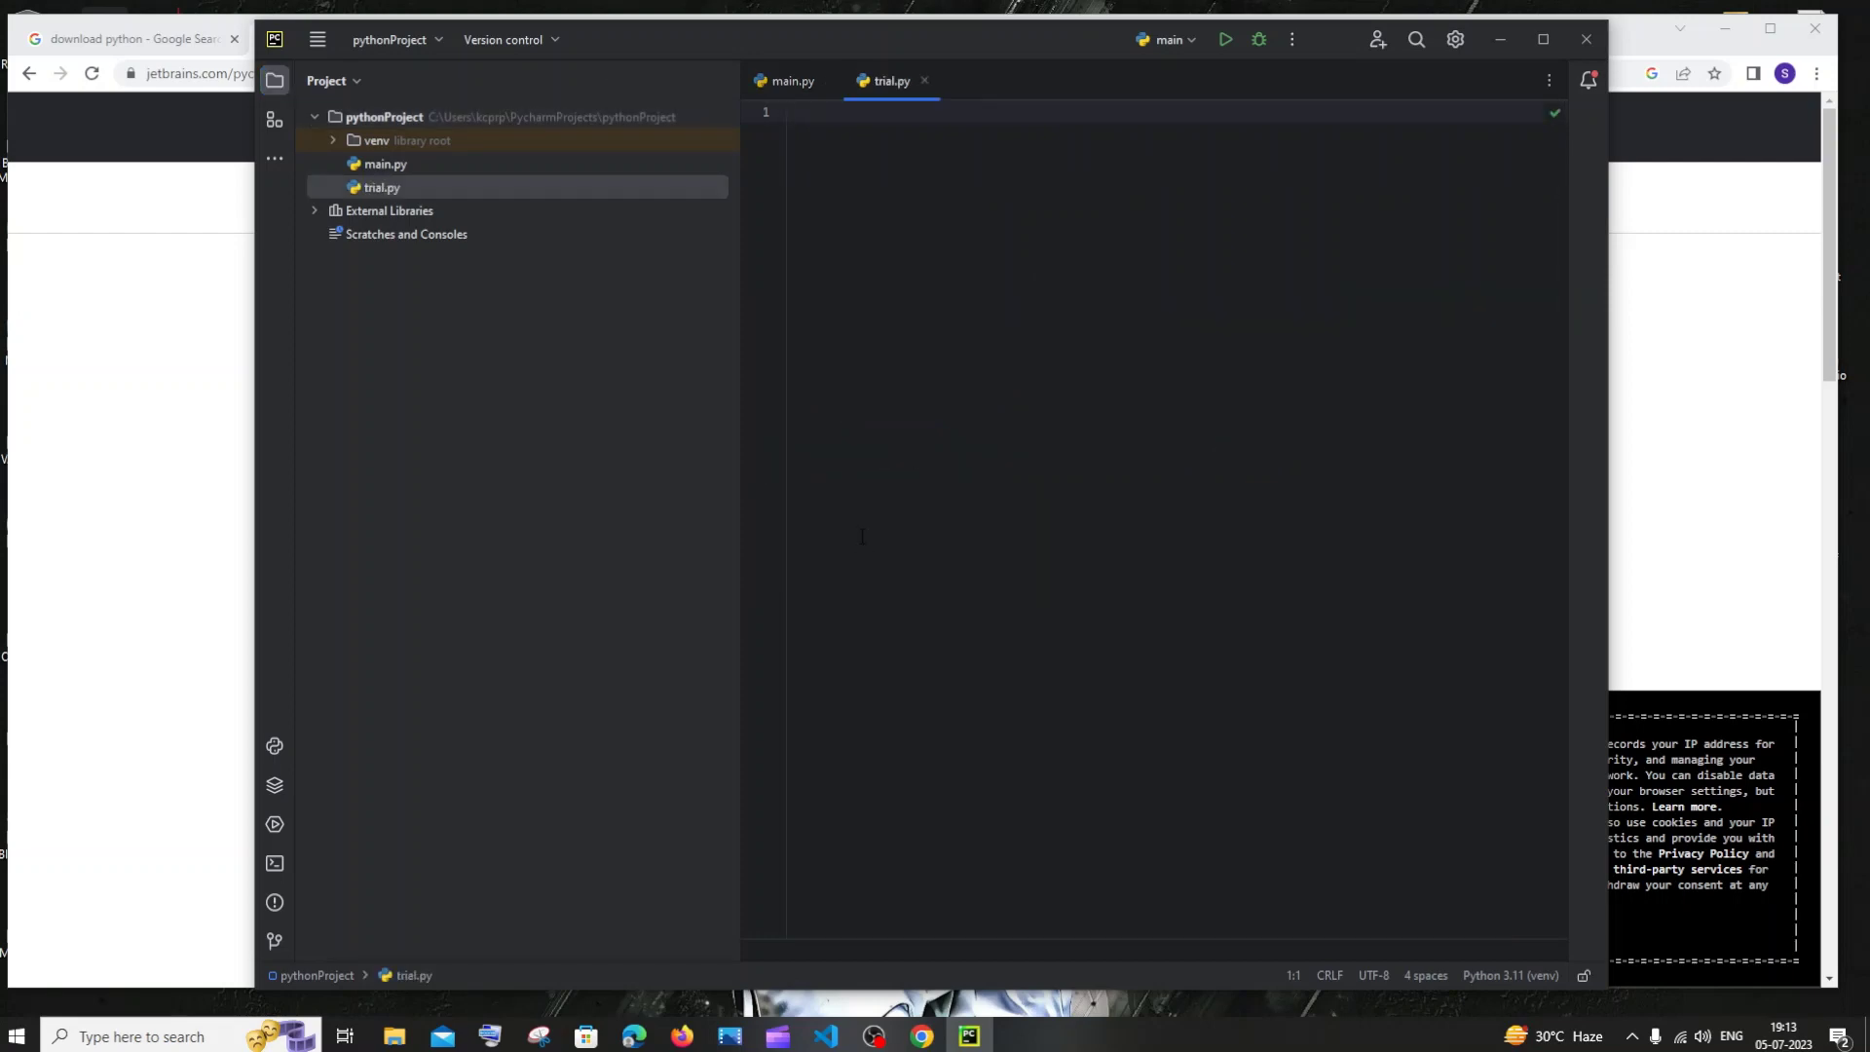
Step: Write print("from trial file") on the first line of trial.py
{"action": "type", "text": "print"}
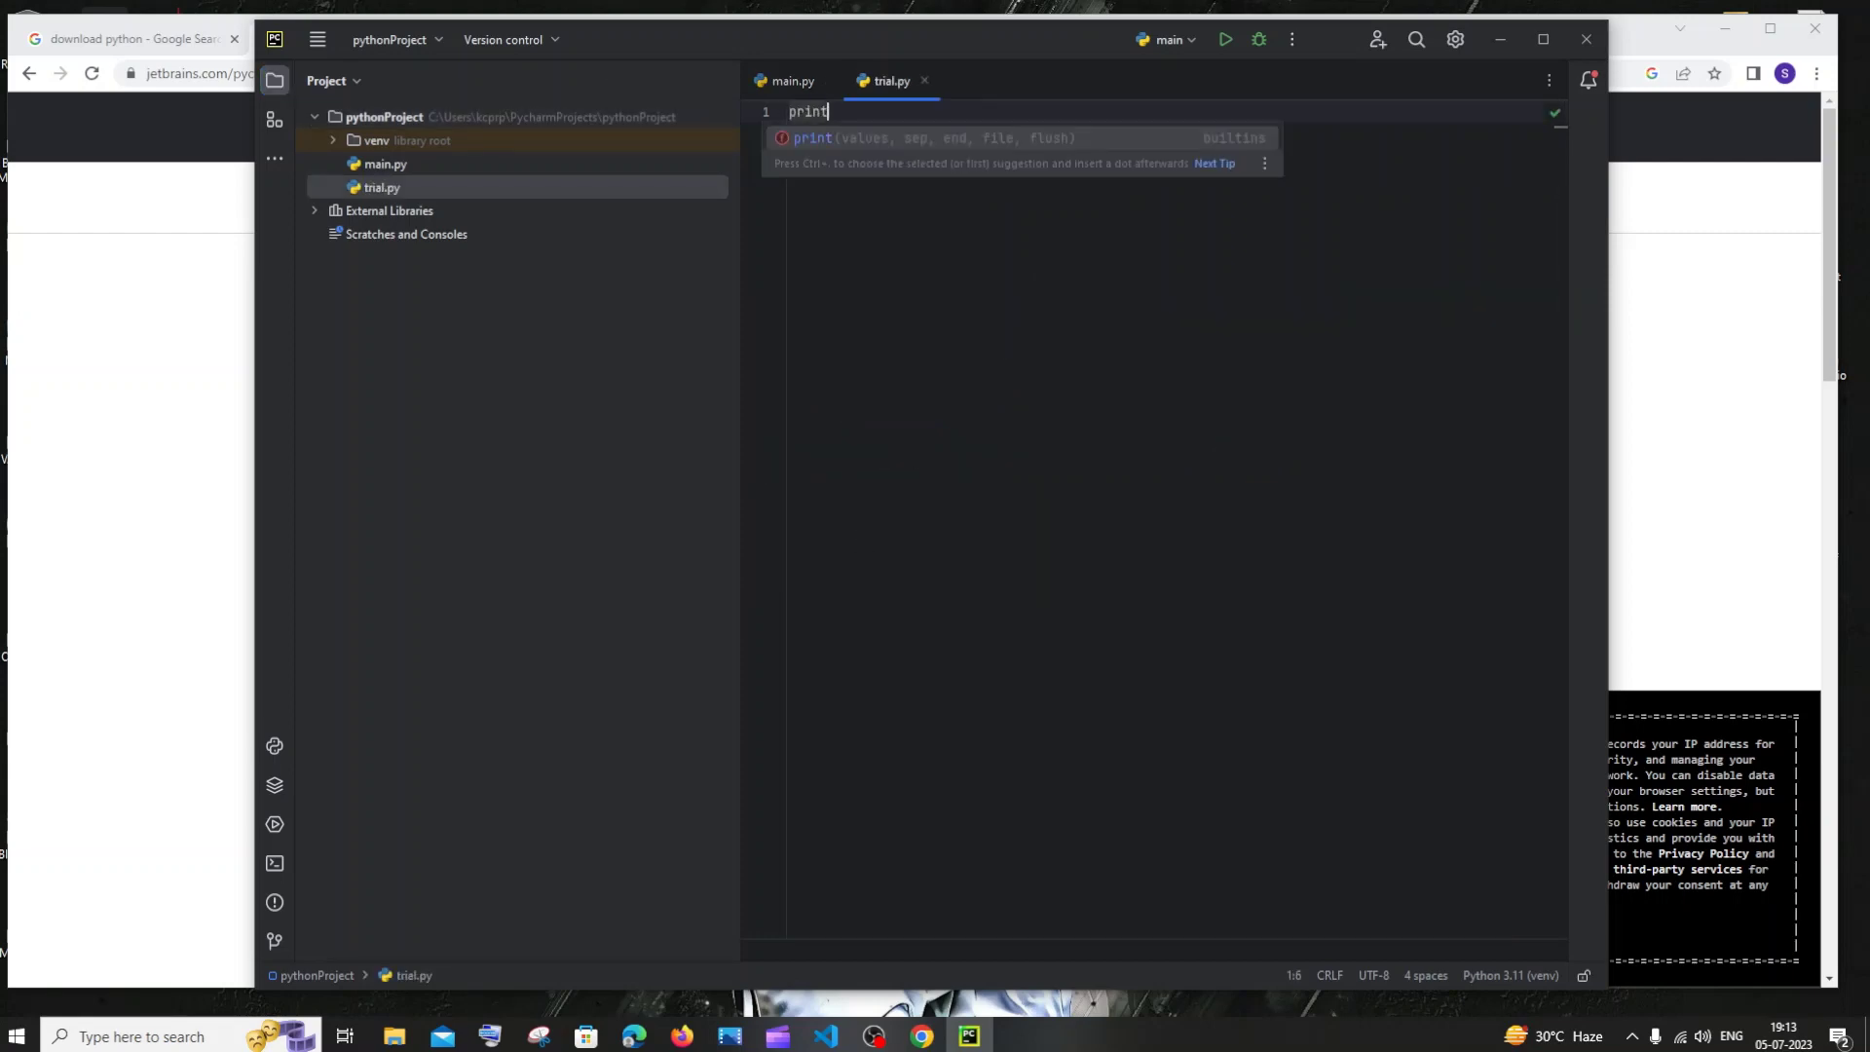
{"action": "type", "text": "(\"from tria"}
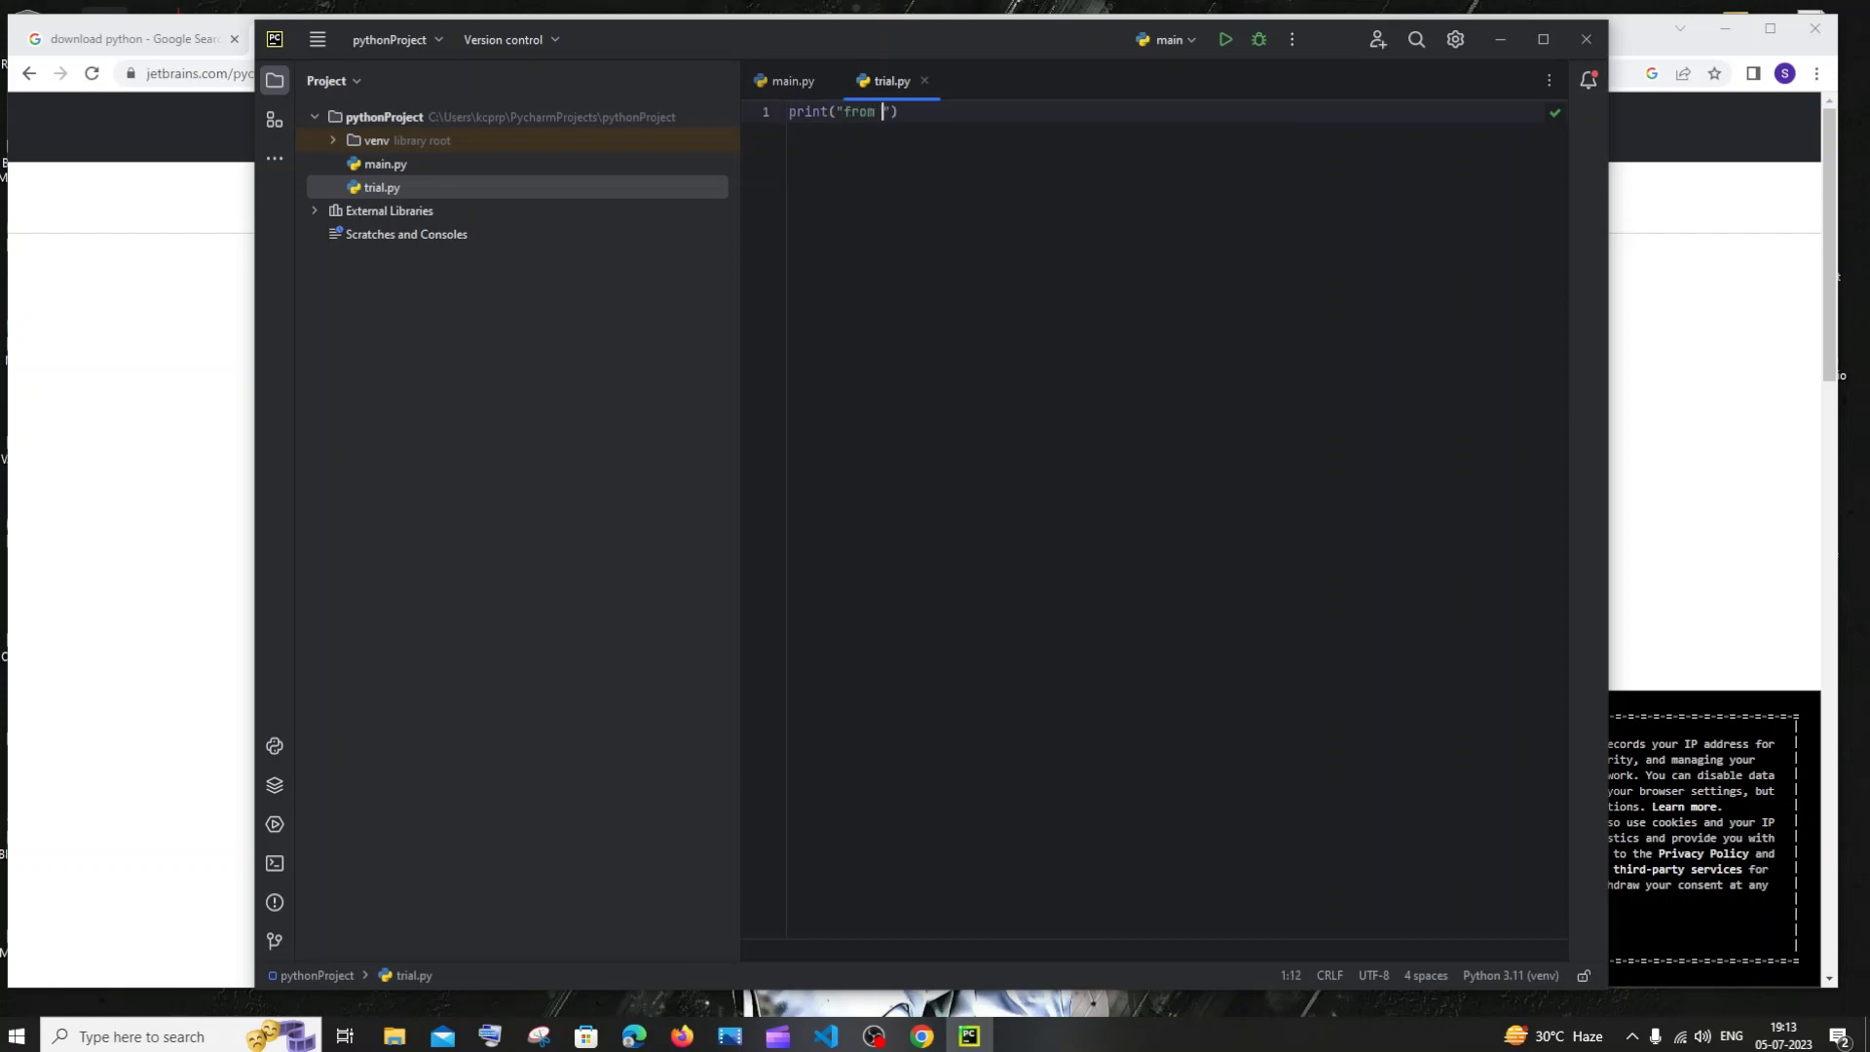
{"action": "type", "text": "l file"}
Step: Switch to main.py, run it, and highlight the PyCharm argument in its print_hi call
{"action": "left_click", "coordinate": [798, 79]}
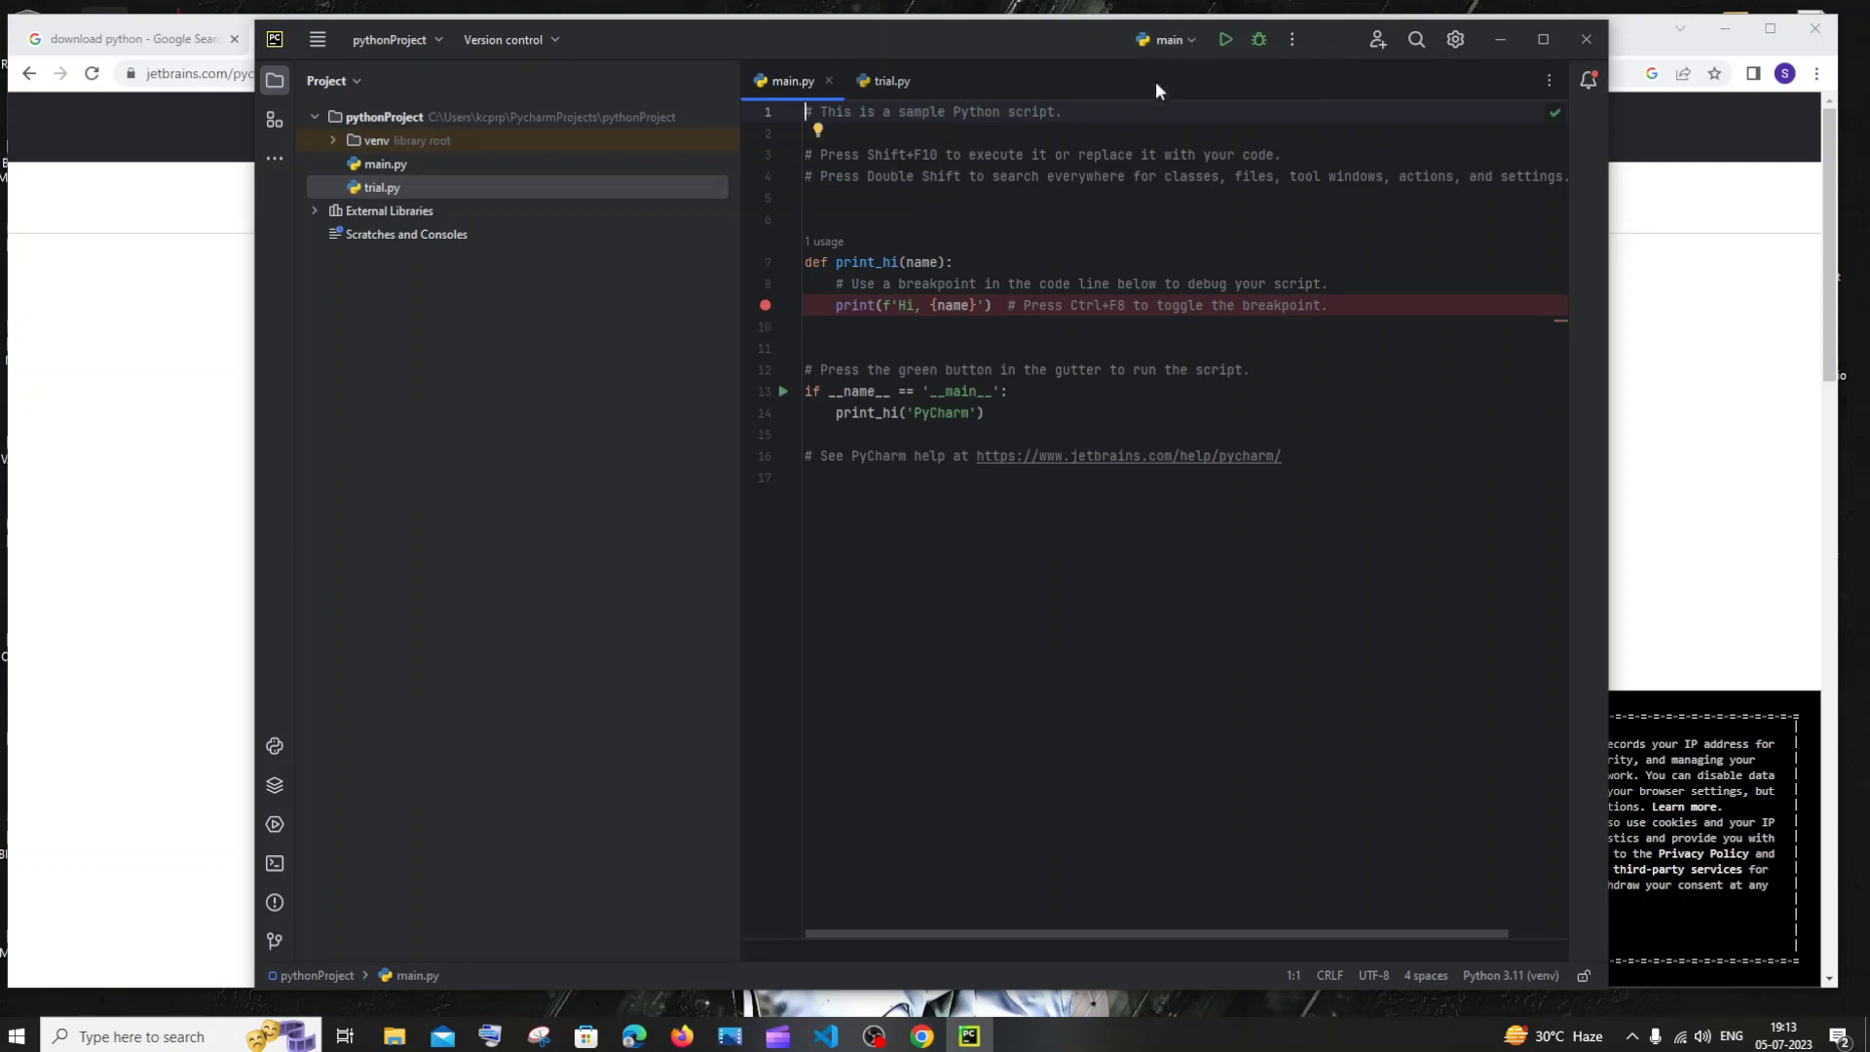
{"action": "left_click", "coordinate": [1225, 39]}
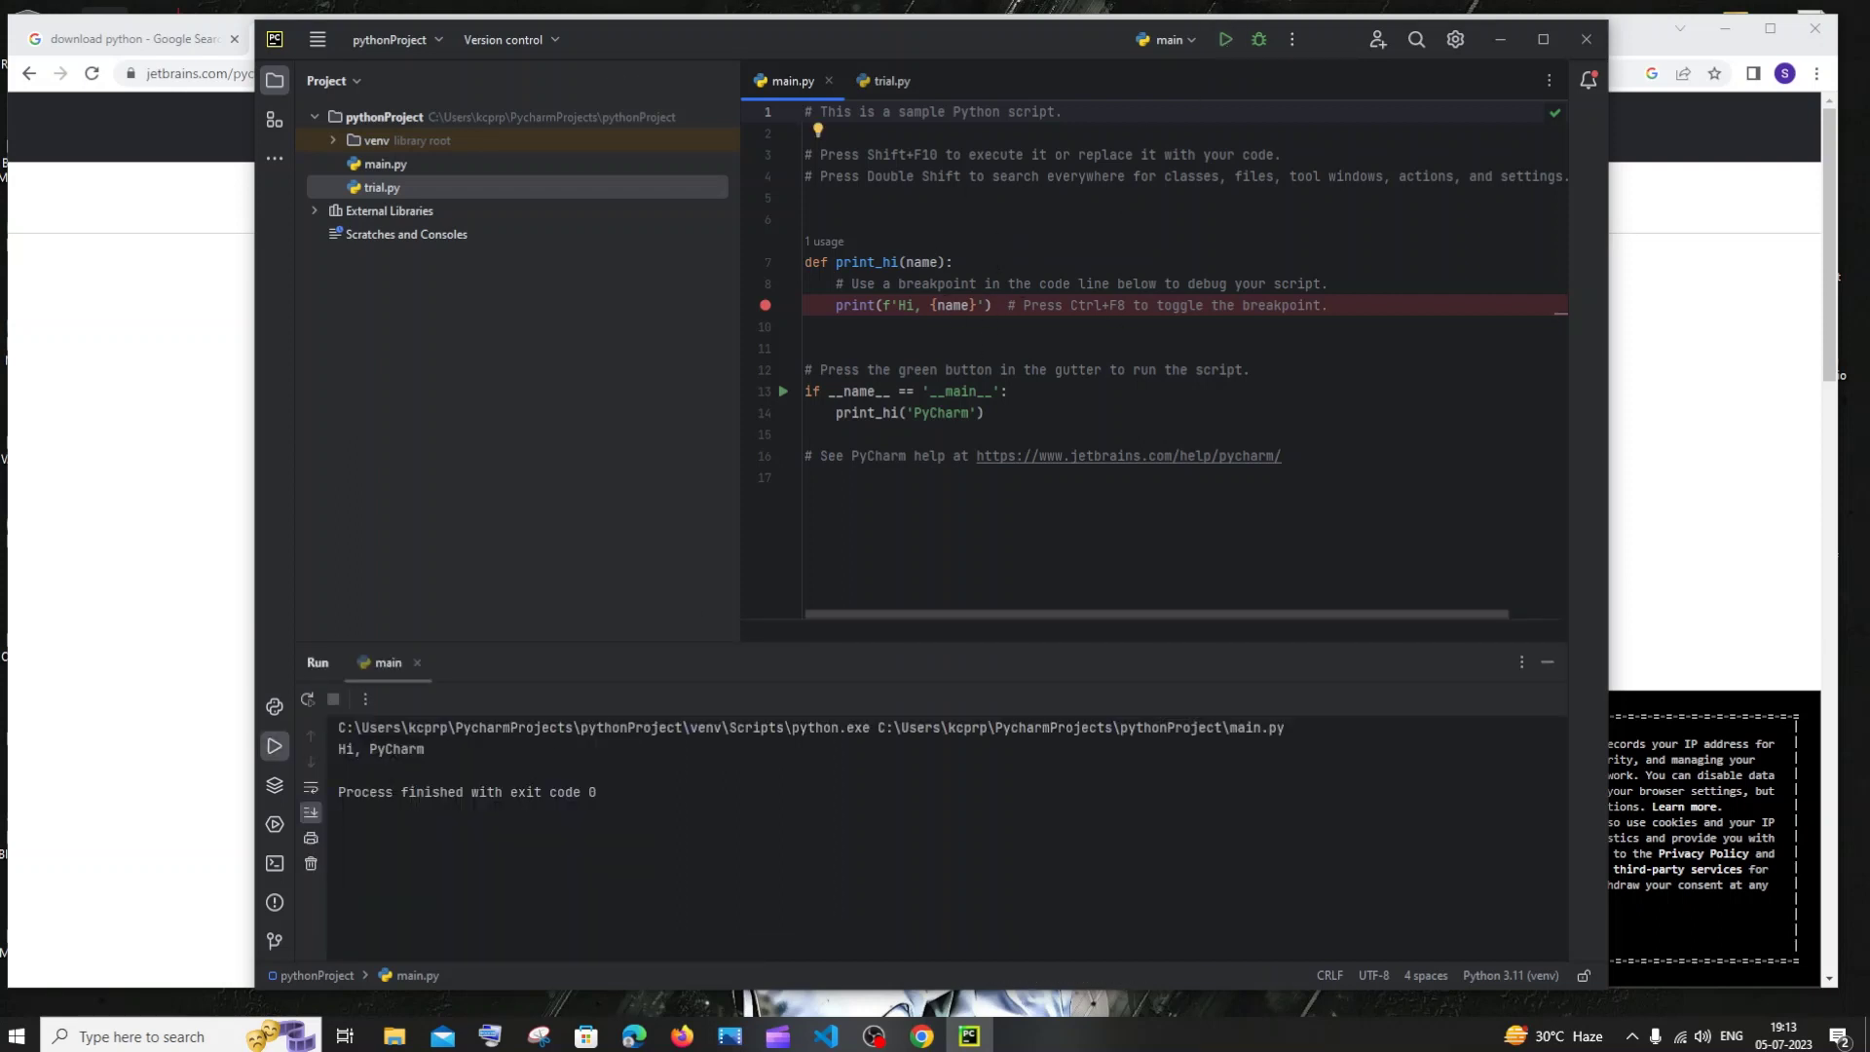
{"action": "double_click", "coordinate": [940, 413]}
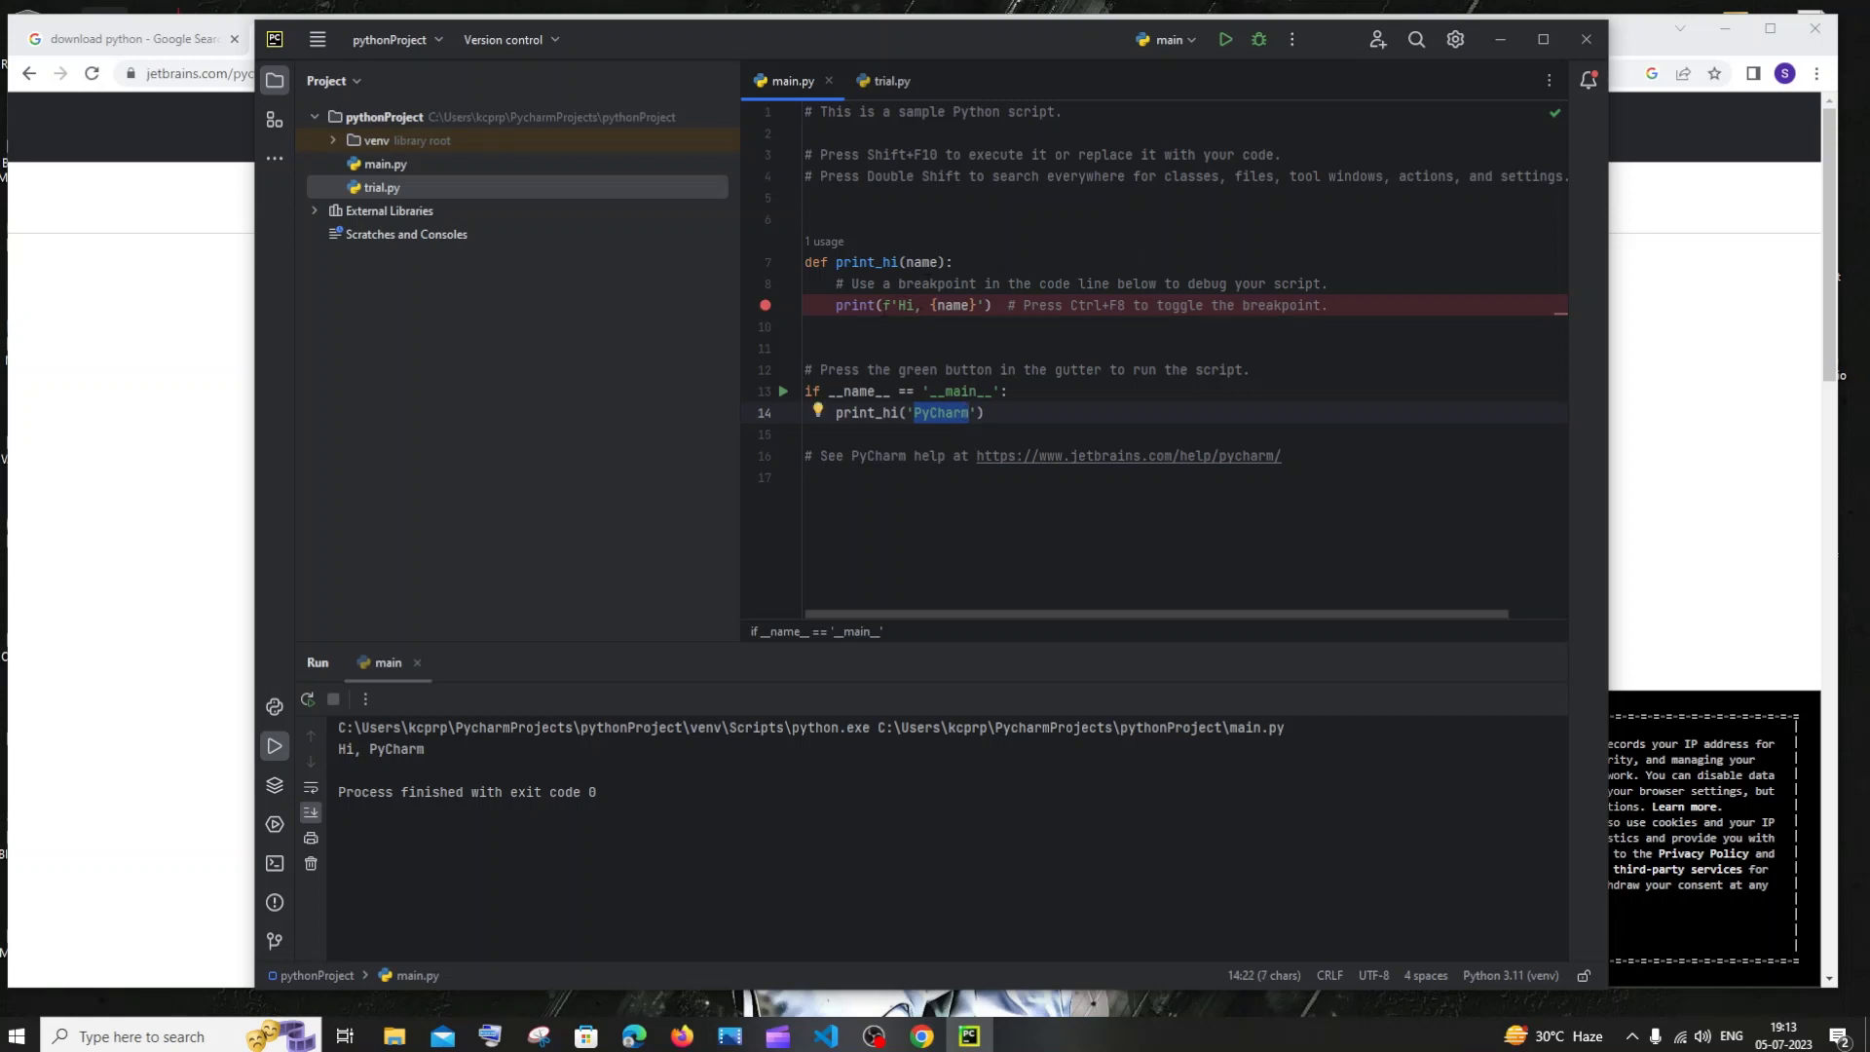
Step: Replace the f'Hi, {name}' string in the print_hi function of main.py with 'hellooo'
{"action": "left_click_drag", "start_coordinate": [882, 304], "coordinate": [984, 305]}
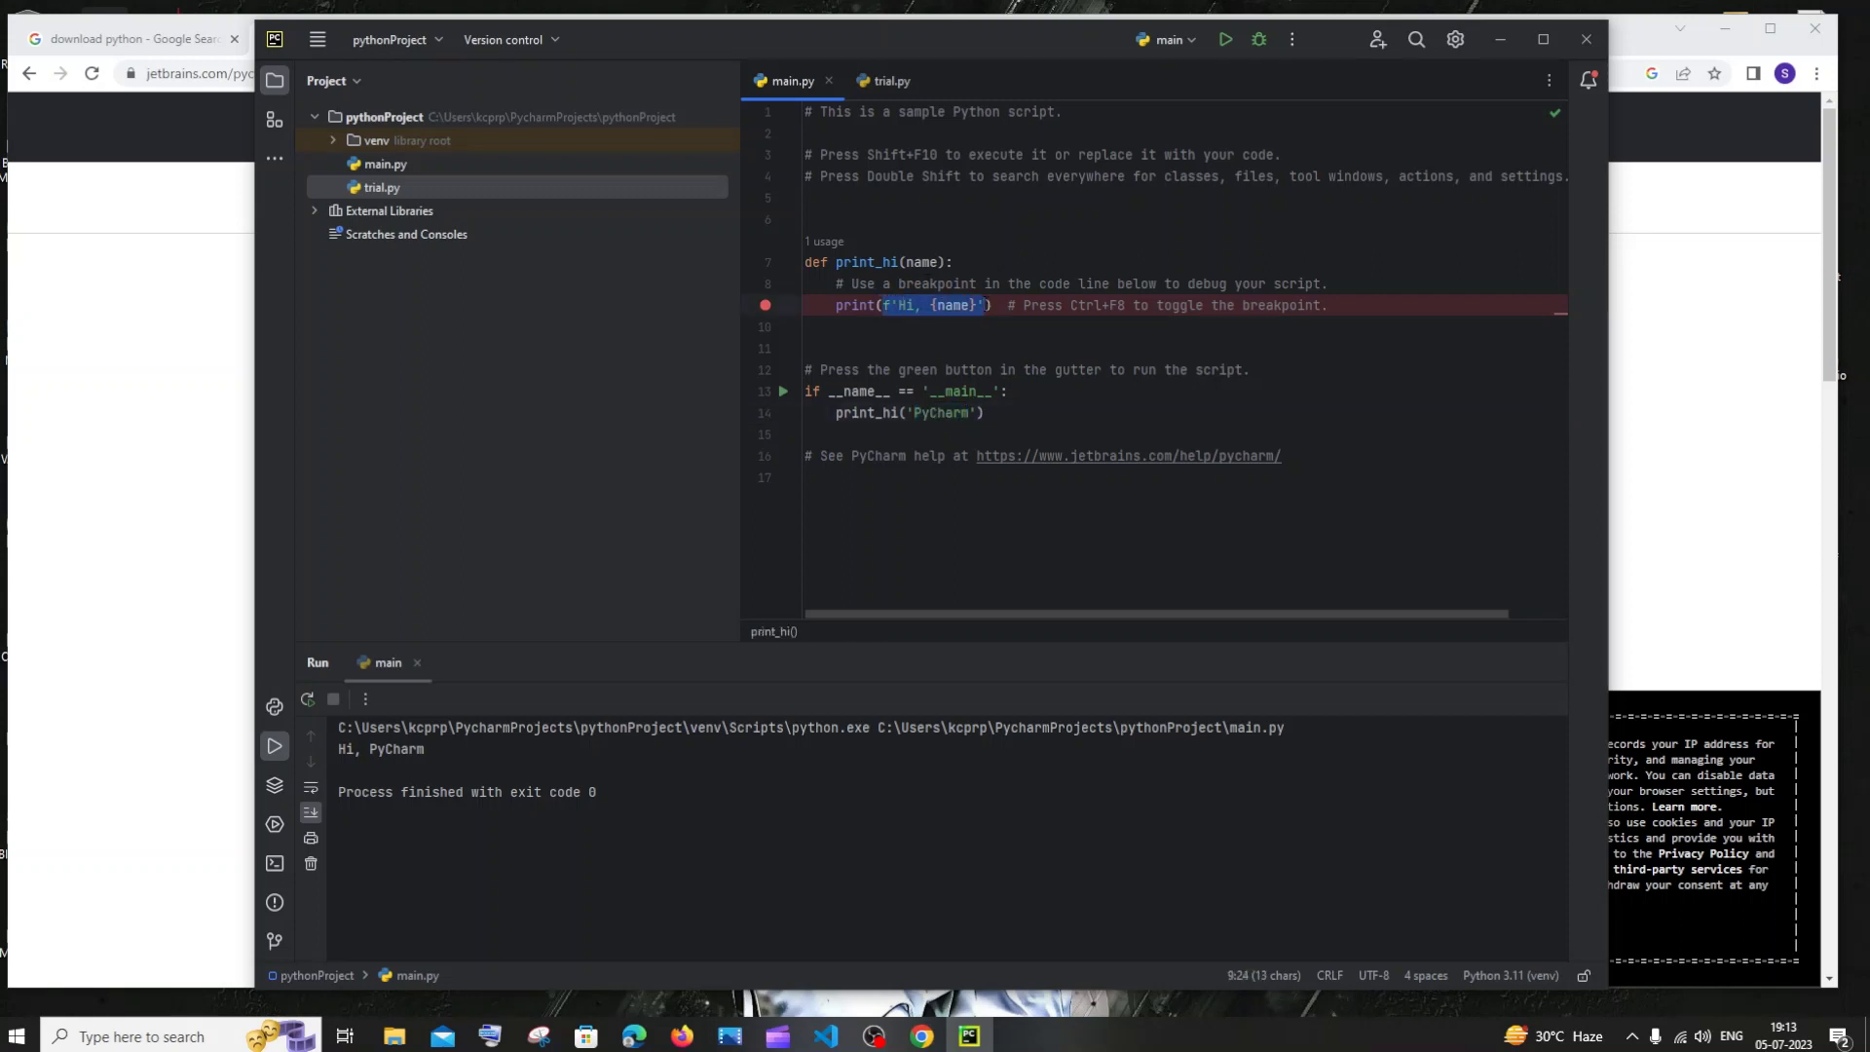
{"action": "key", "text": "BackSpace"}
{"action": "type", "text": "'hellooo"}
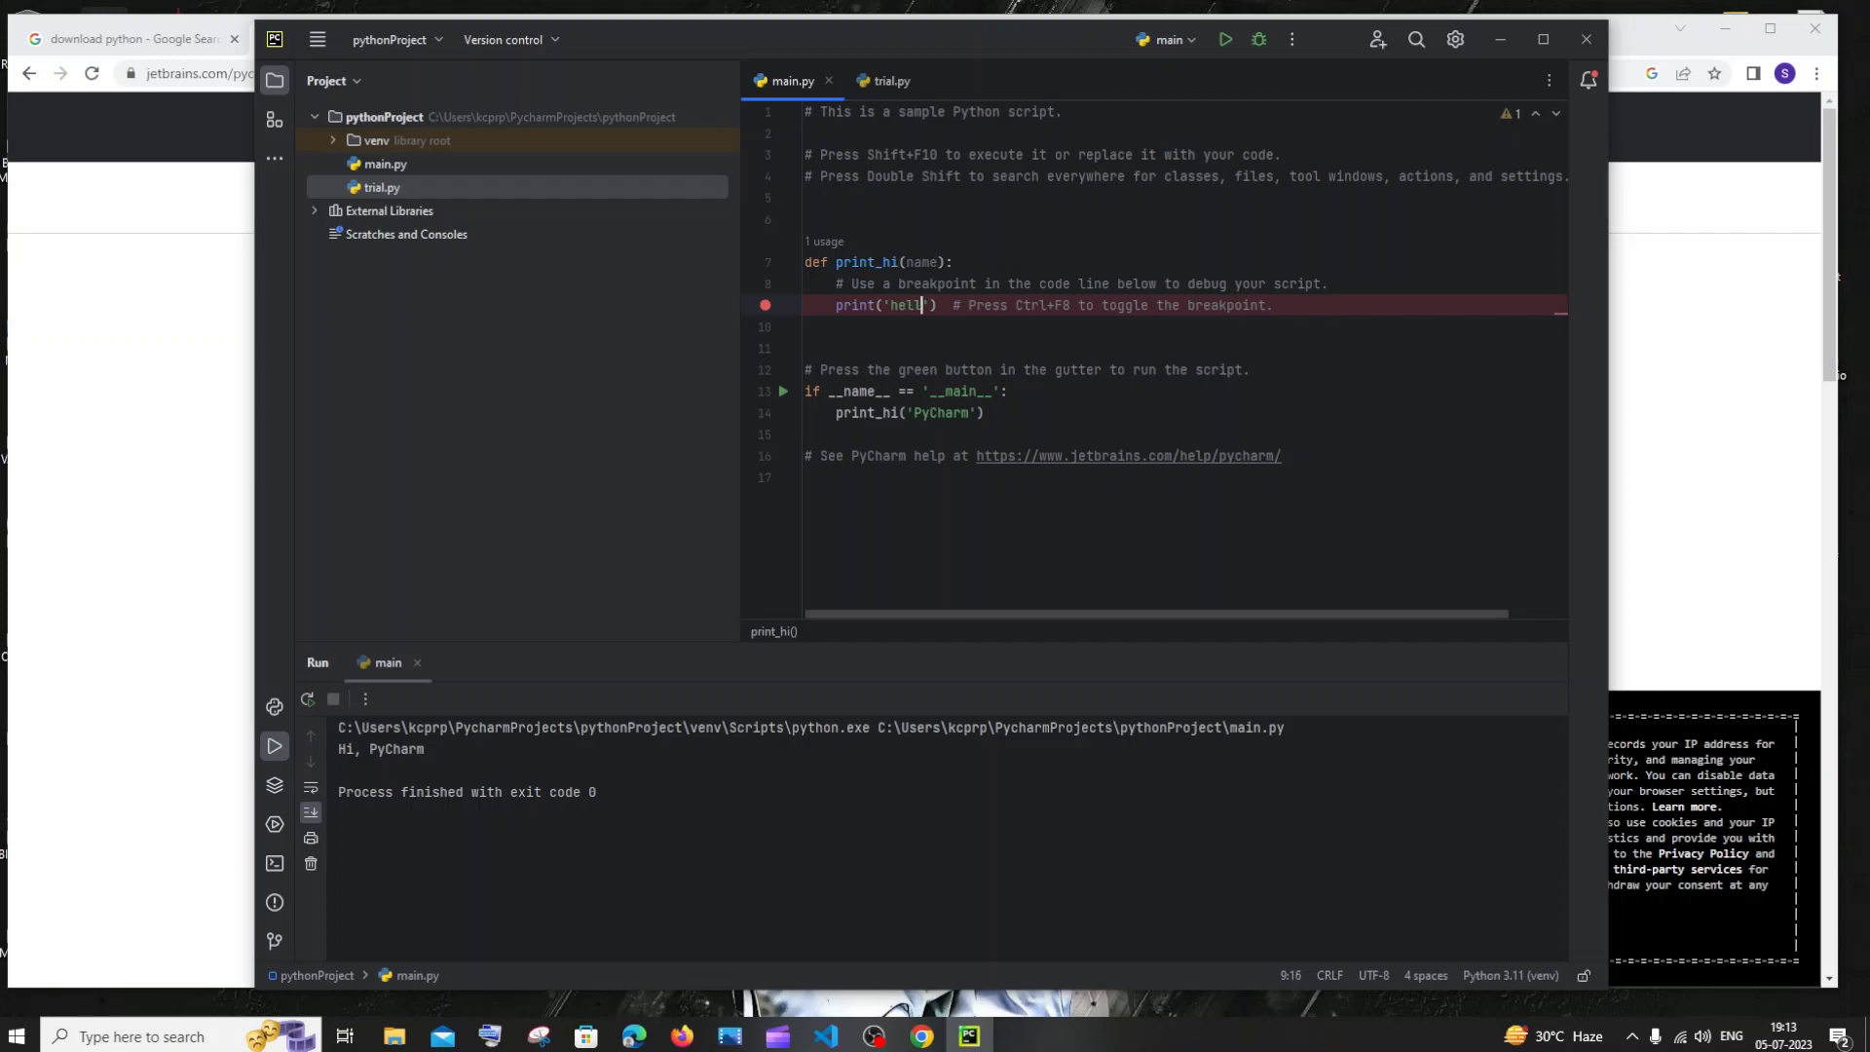
Step: Complete the printed string in the print_hi function of main.py as 'hellooooo' and run main
{"action": "type", "text": "oo"}
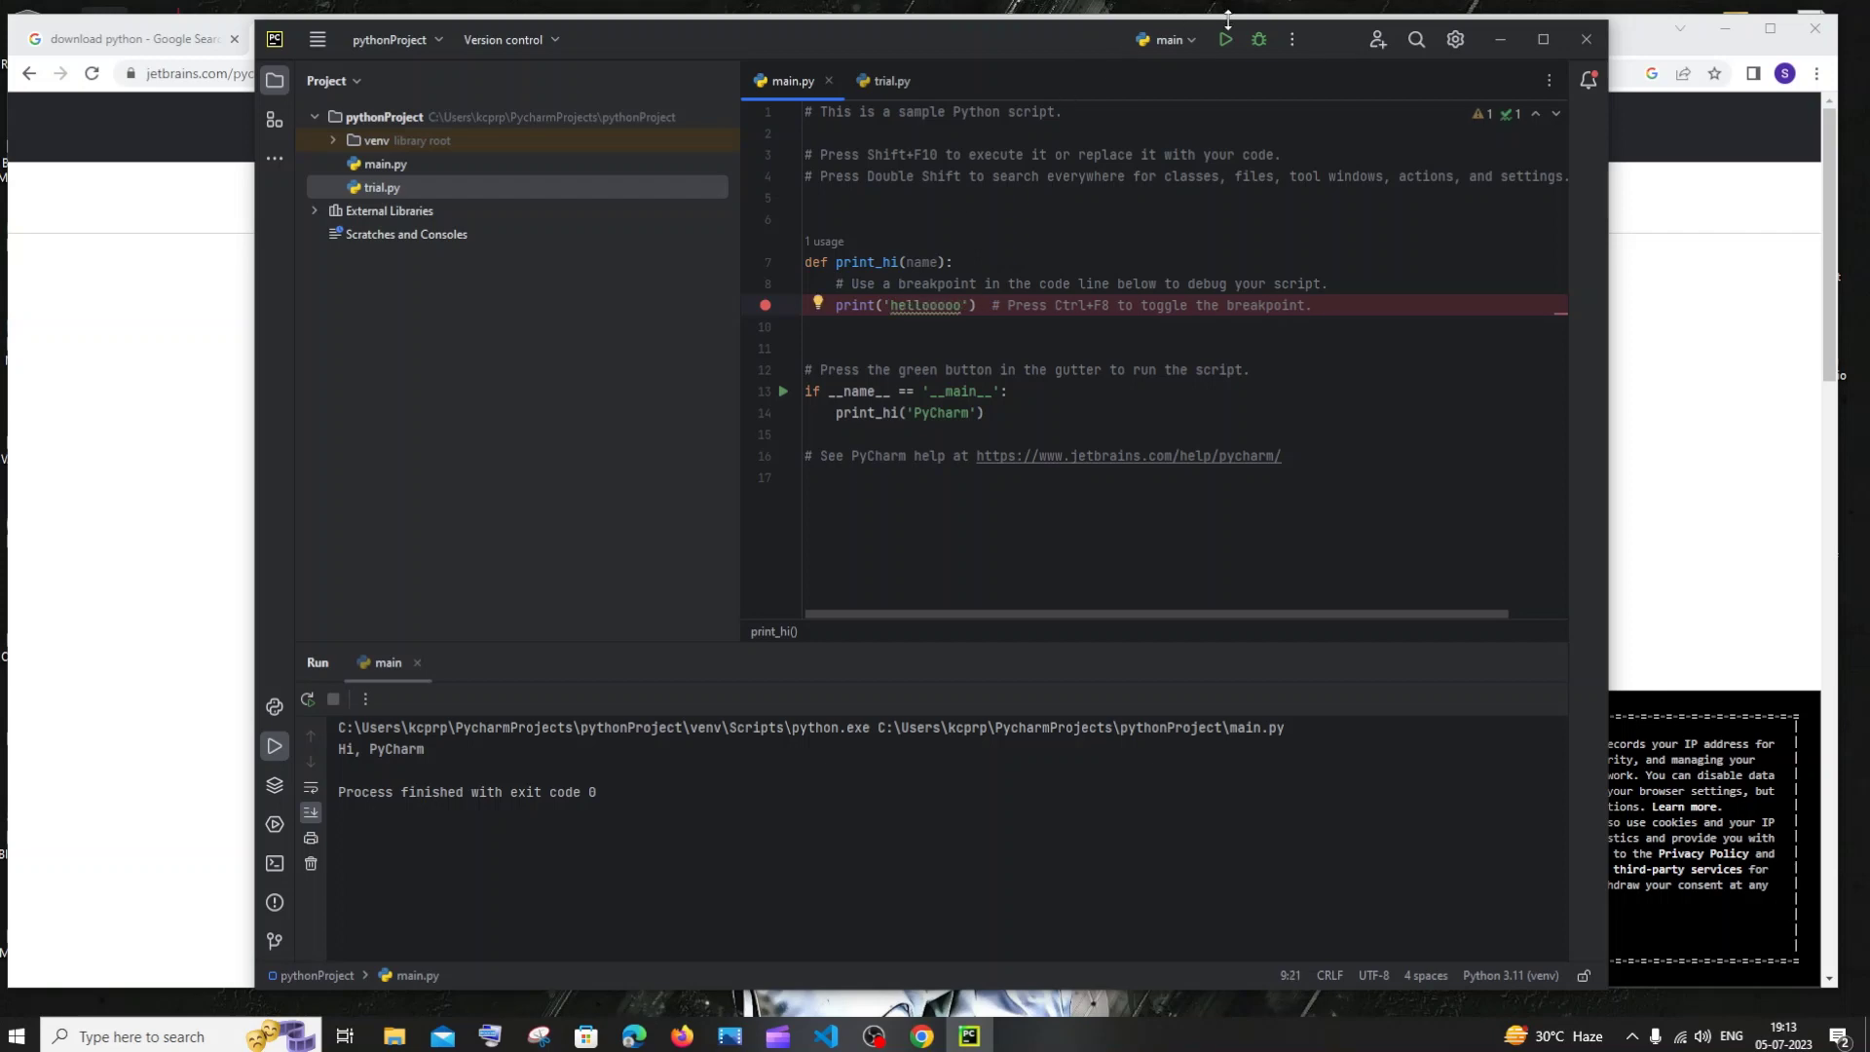
{"action": "left_click", "coordinate": [1224, 39]}
Step: Switch to trial.py and set the script path of the main run configuration to the project's trial.py, applying the change
{"action": "left_click", "coordinate": [884, 82]}
{"action": "left_click", "coordinate": [1025, 117]}
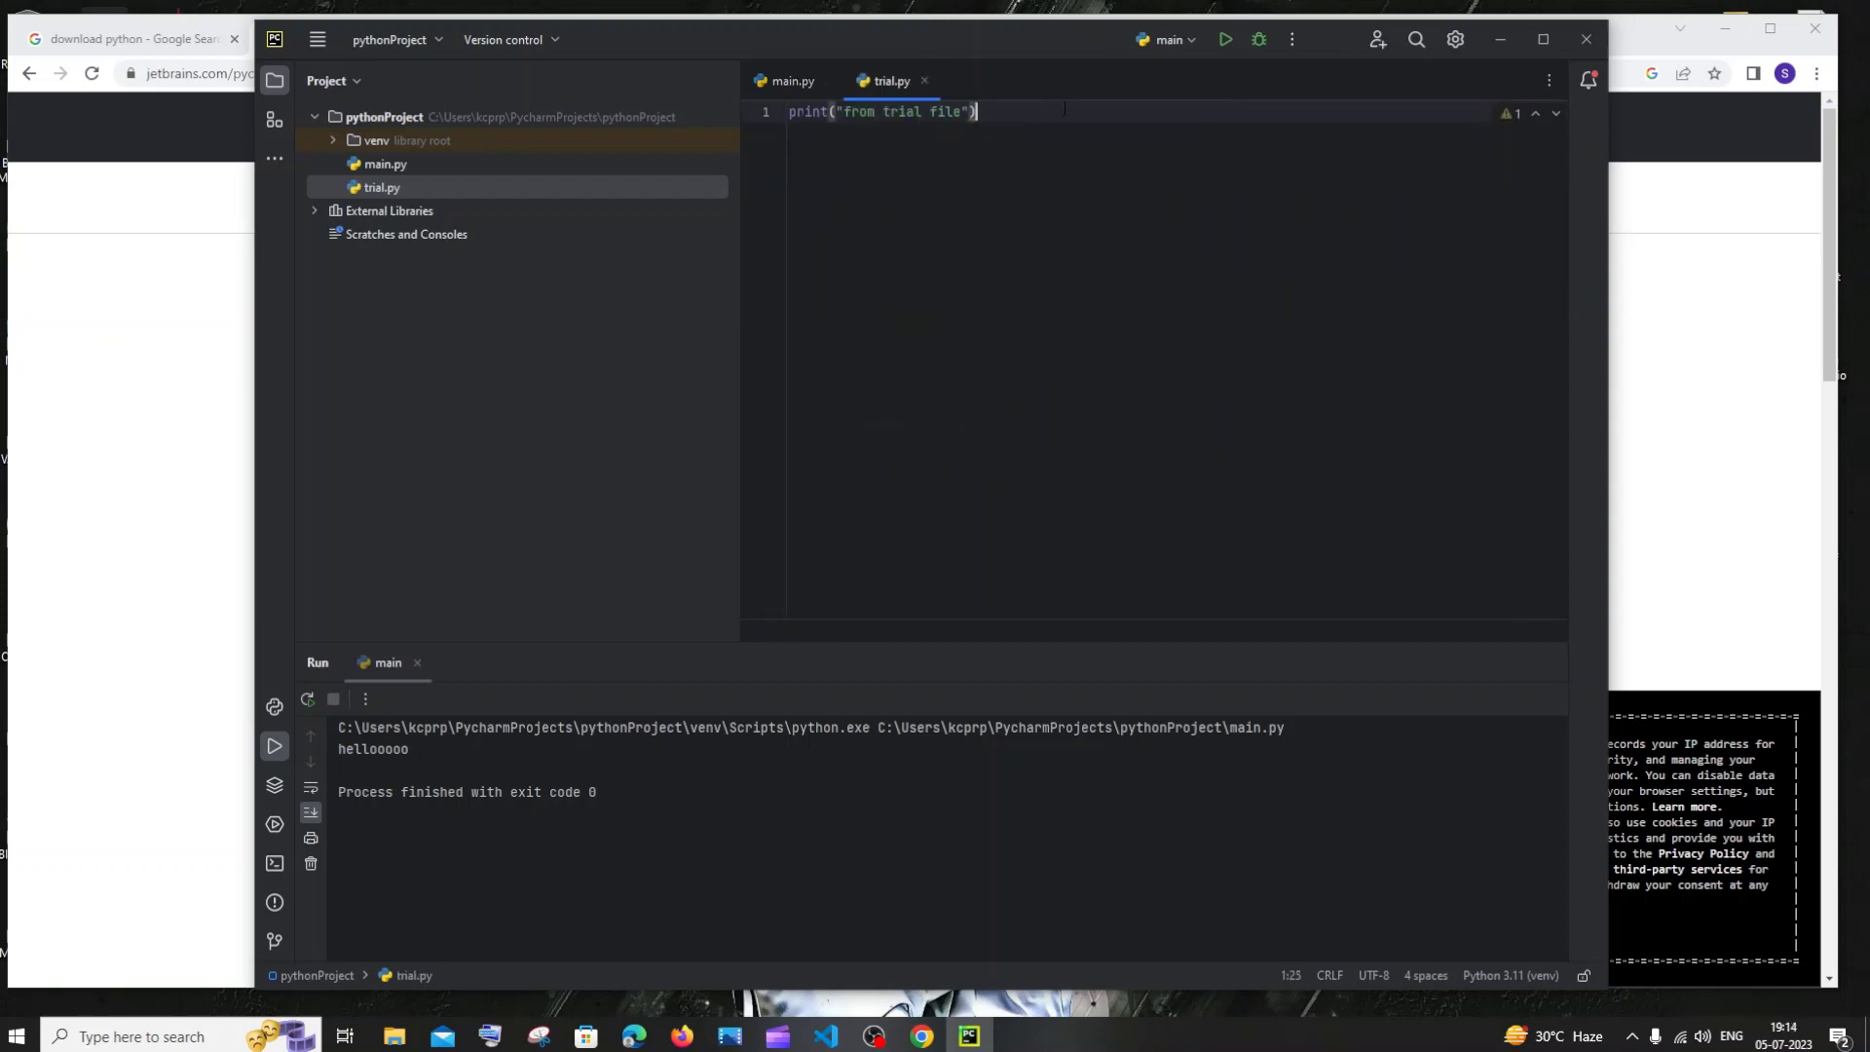
{"action": "left_click", "coordinate": [1174, 41]}
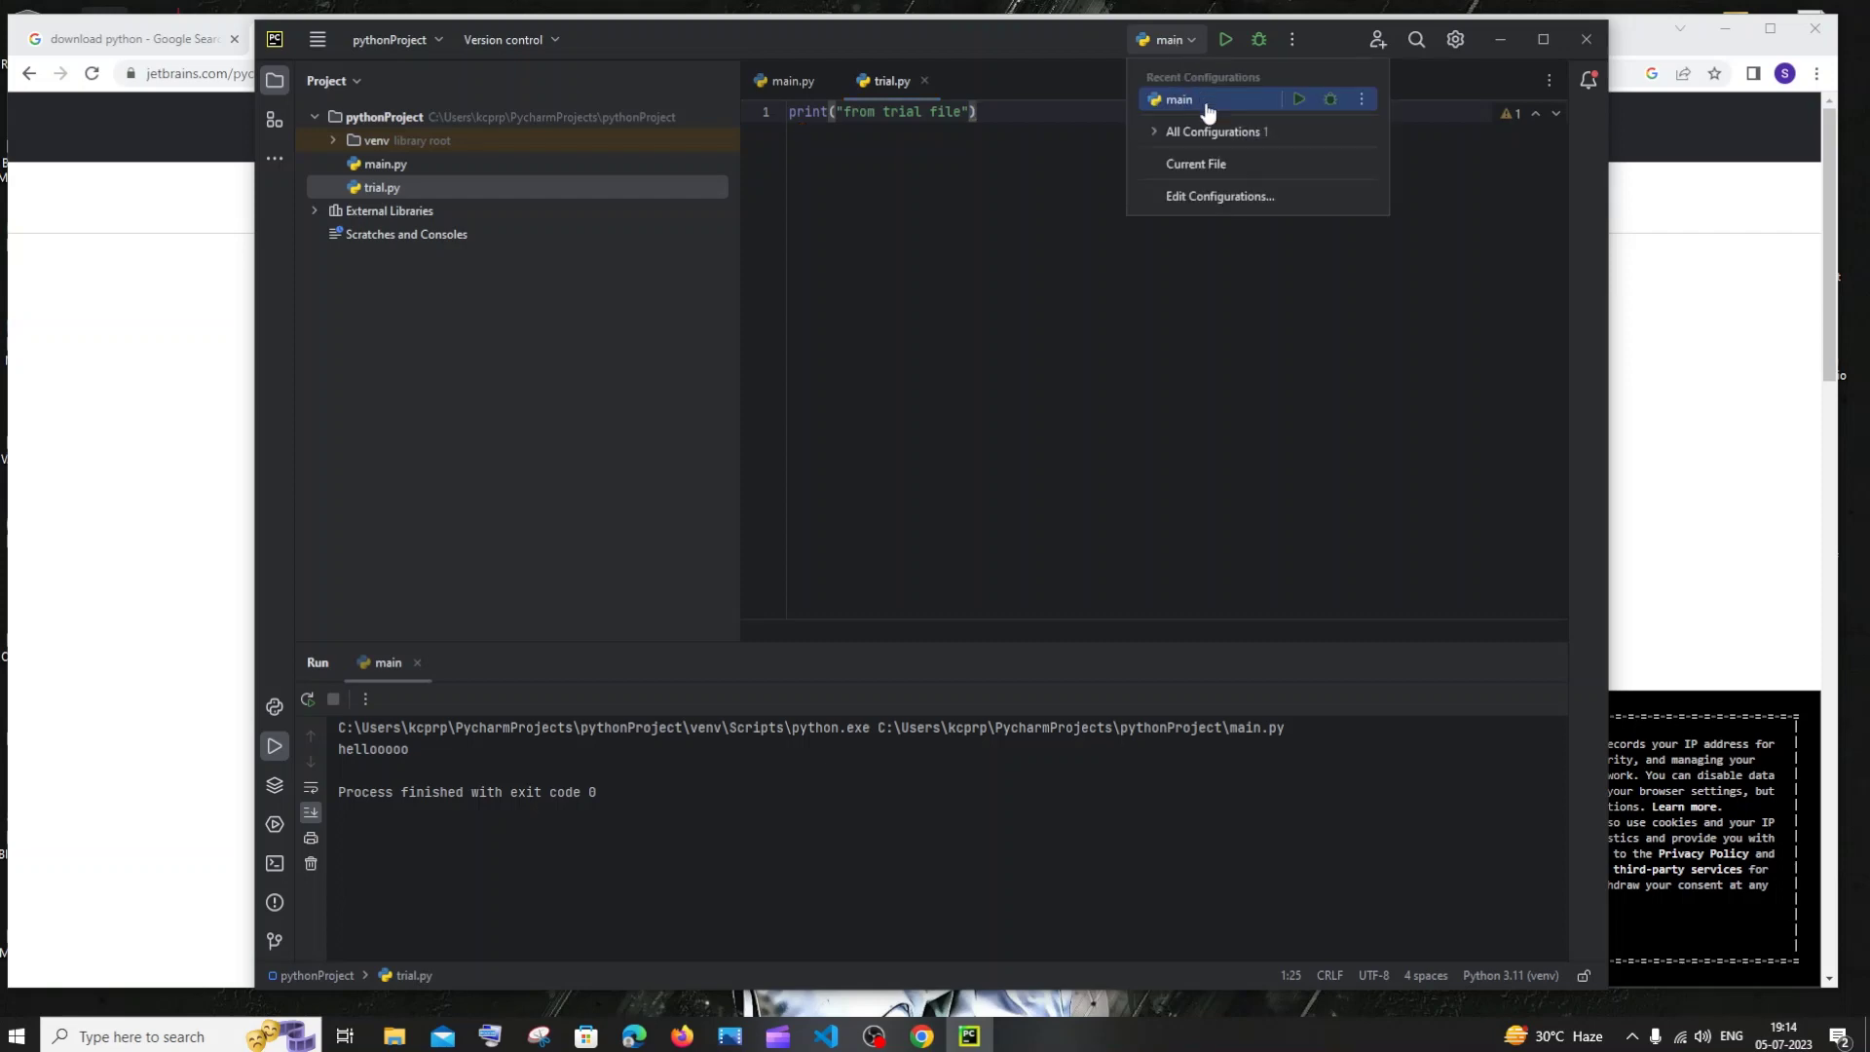
{"action": "left_click", "coordinate": [1368, 102]}
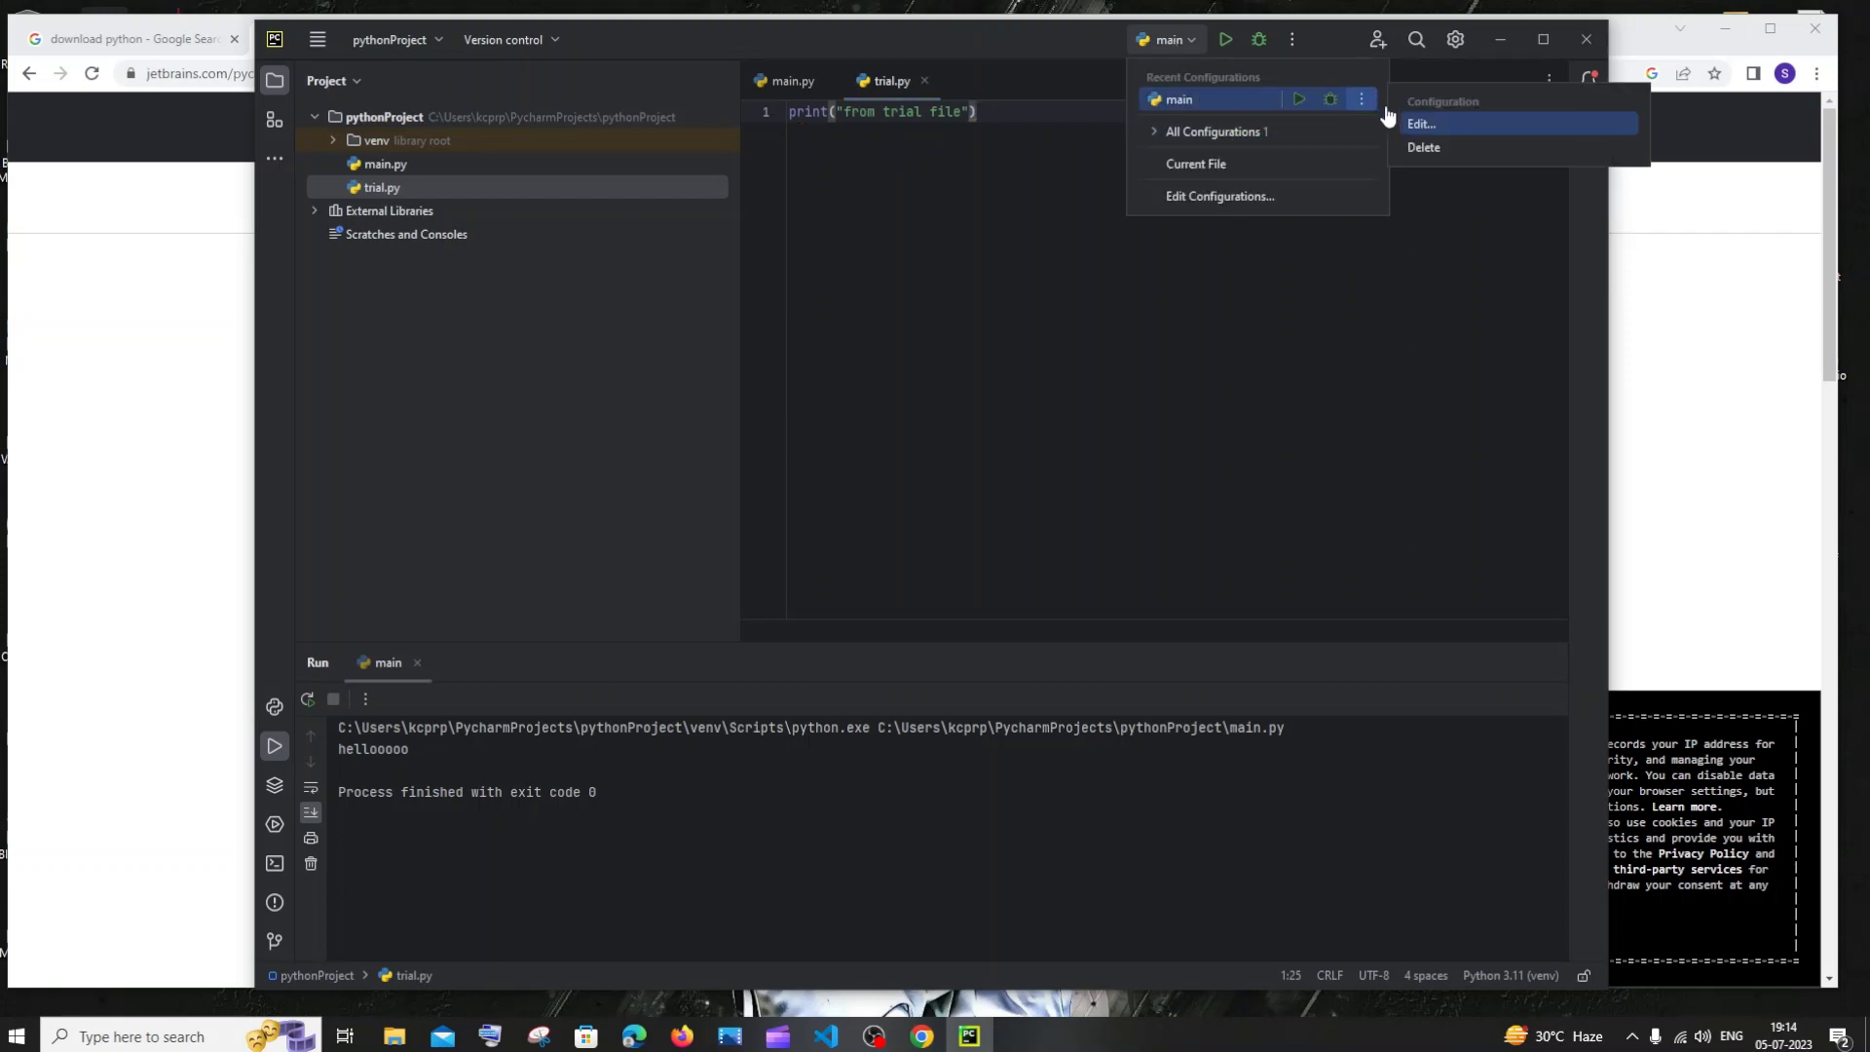
{"action": "left_click", "coordinate": [1430, 126]}
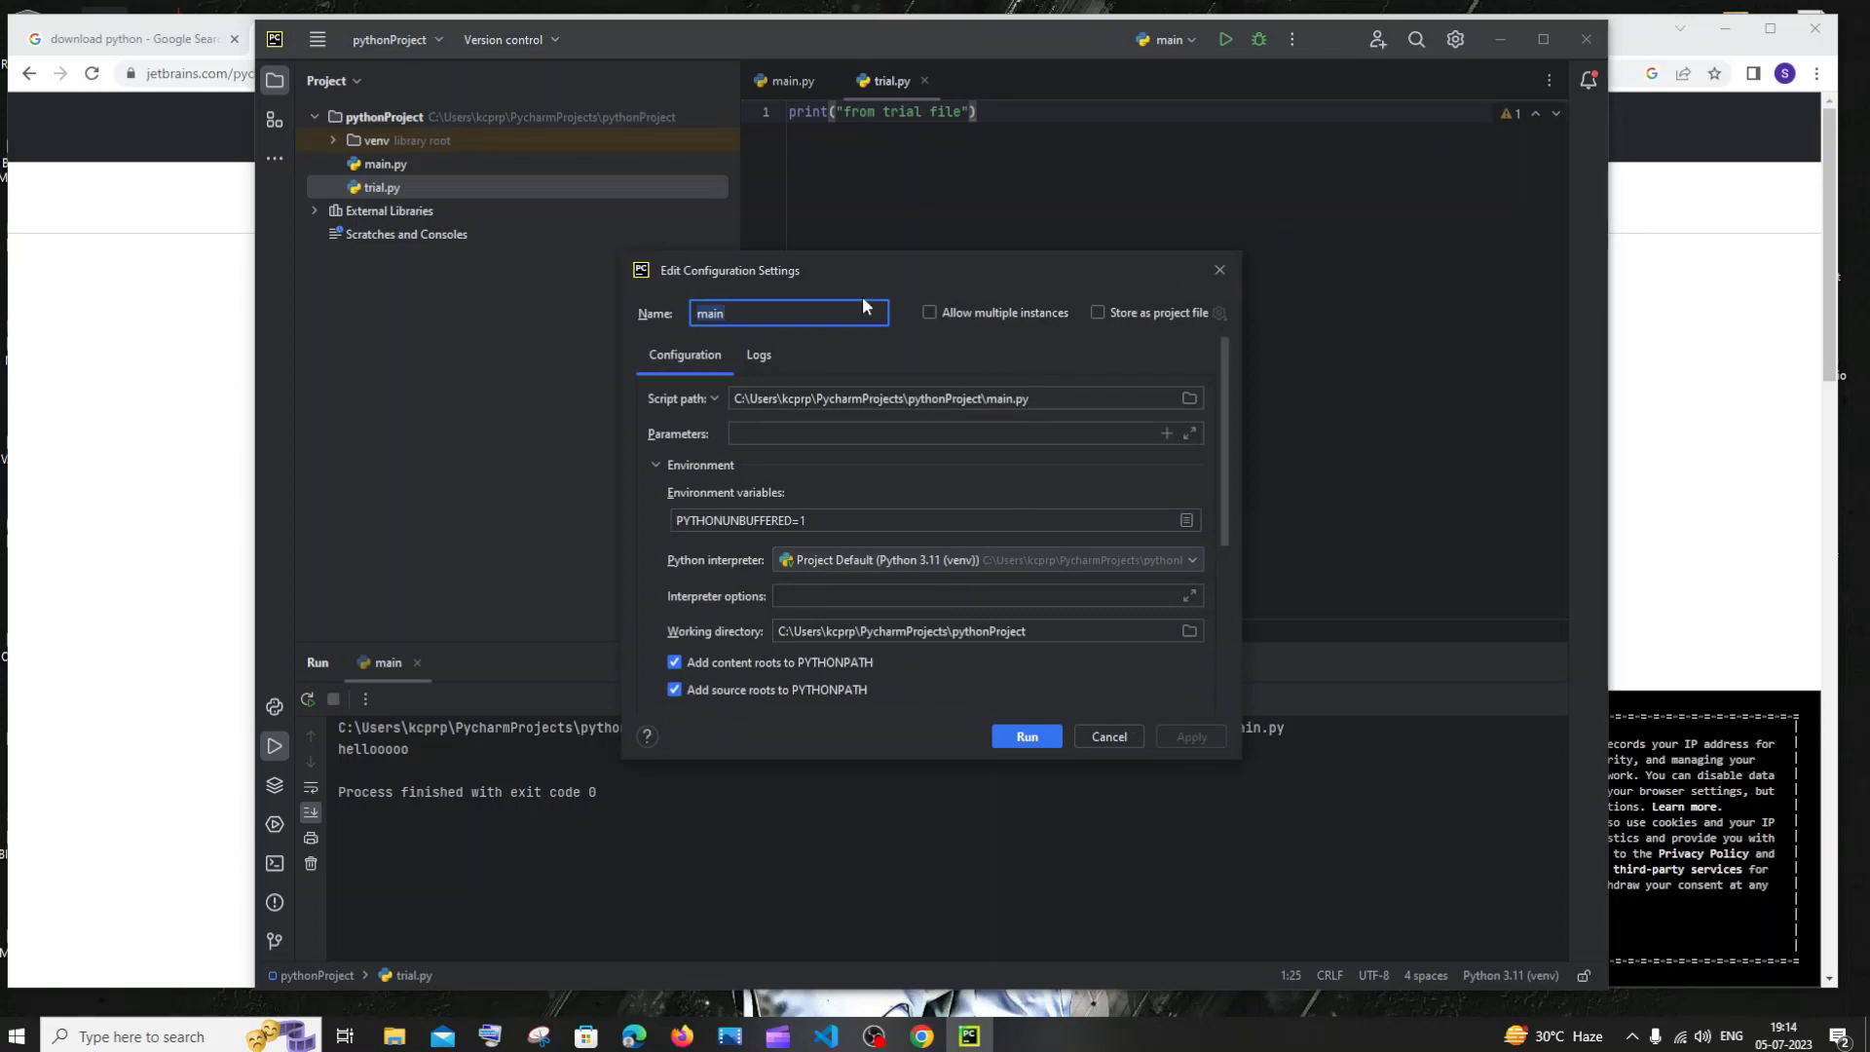
{"action": "left_click", "coordinate": [1188, 400]}
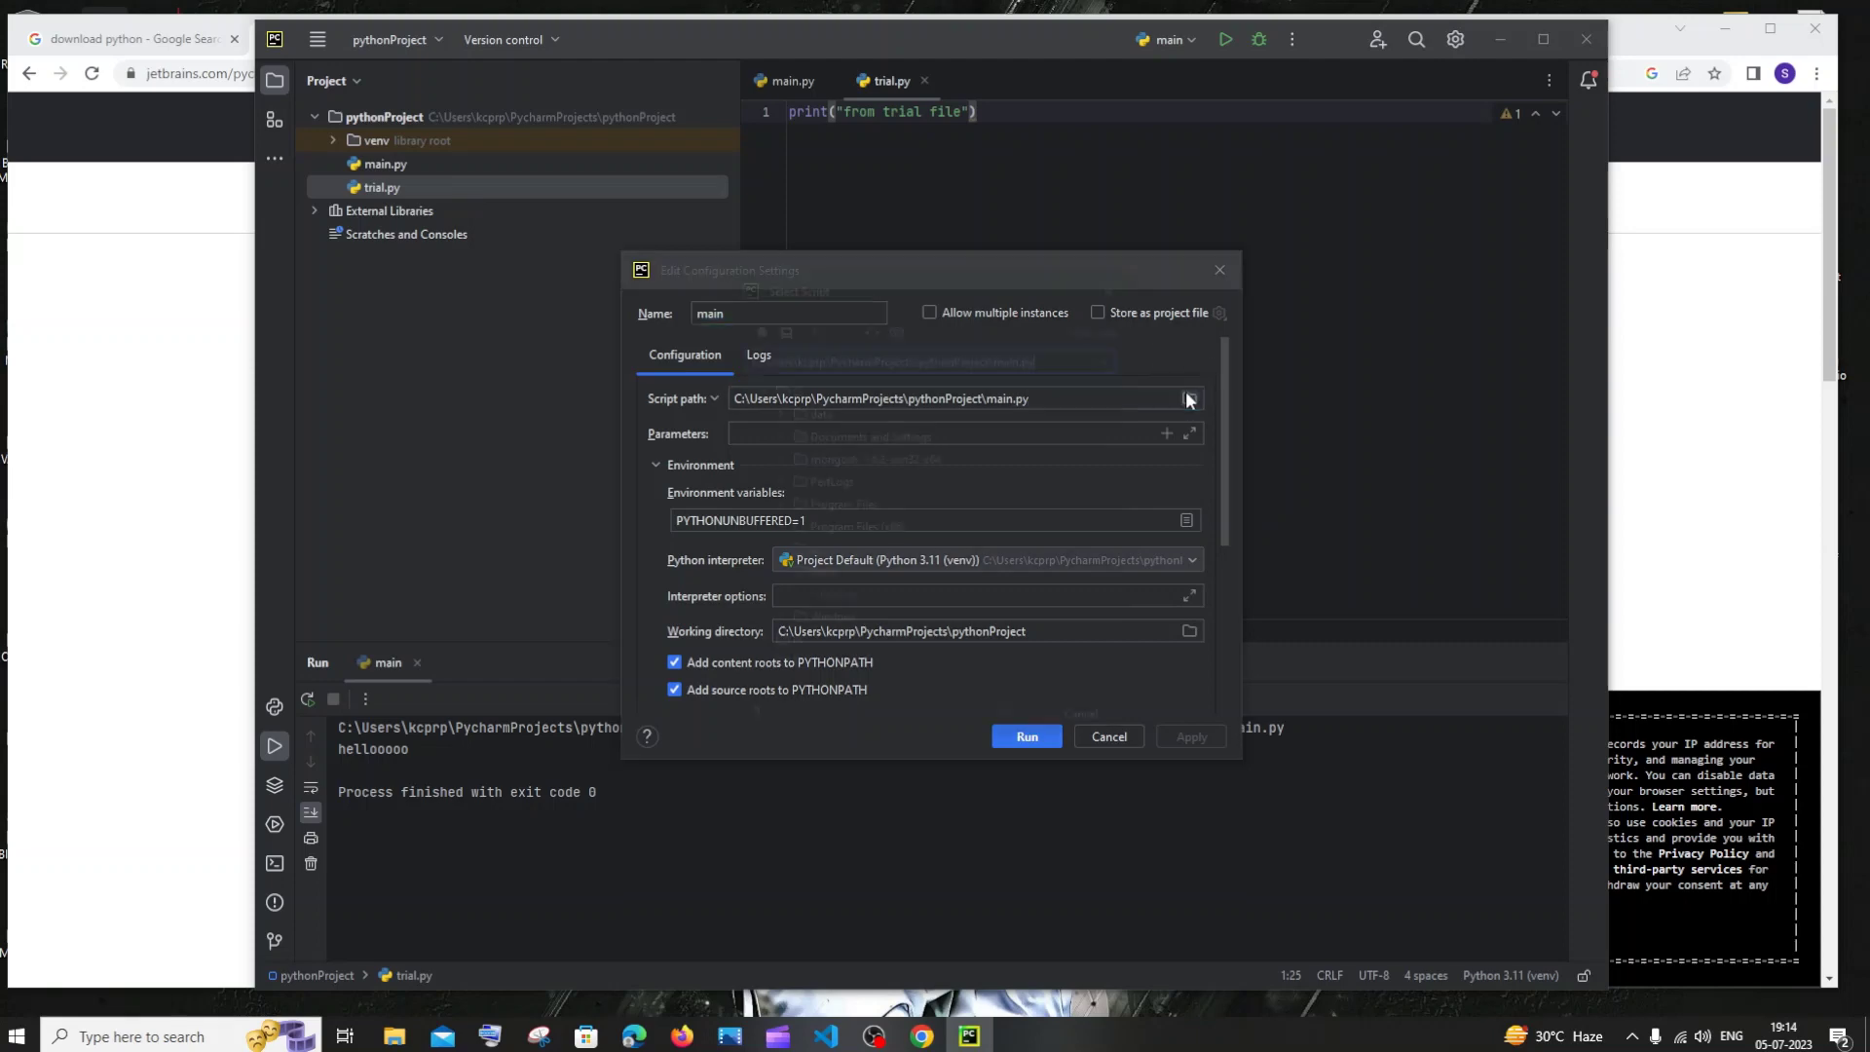
{"action": "left_click", "coordinate": [909, 653]}
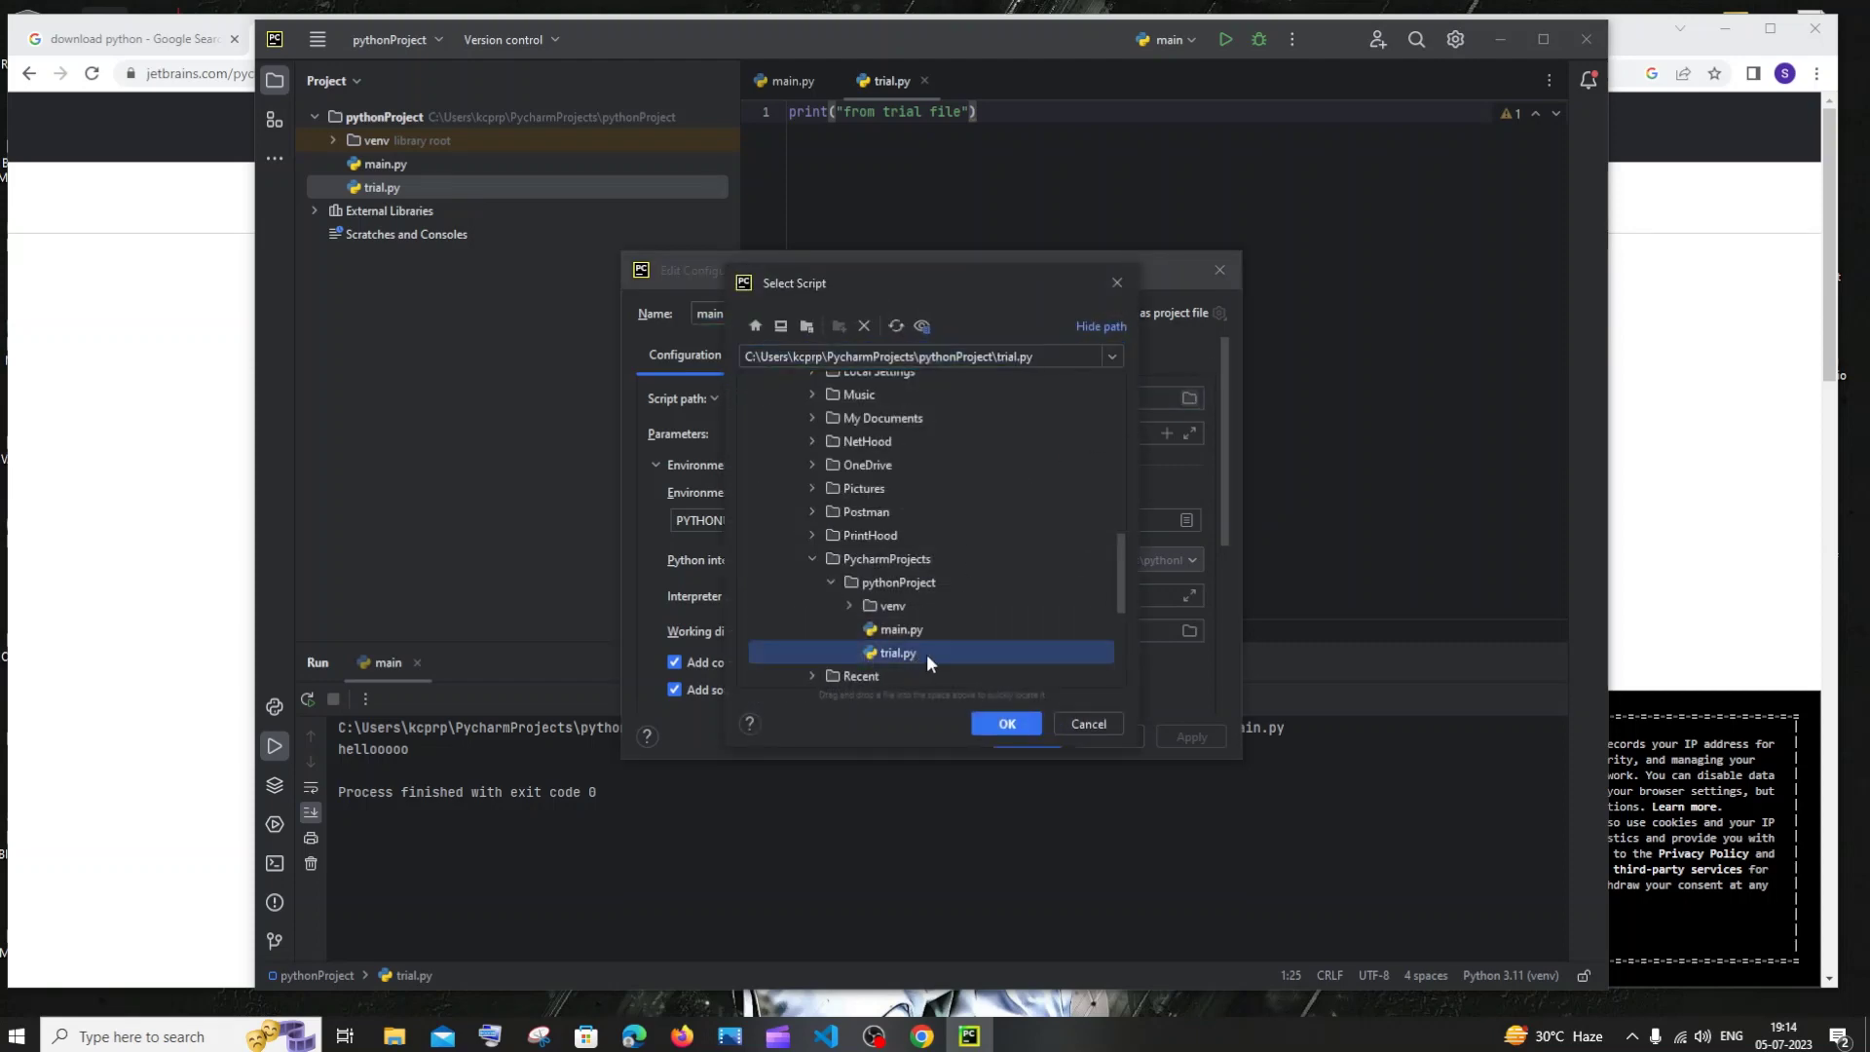
{"action": "left_click", "coordinate": [1006, 725]}
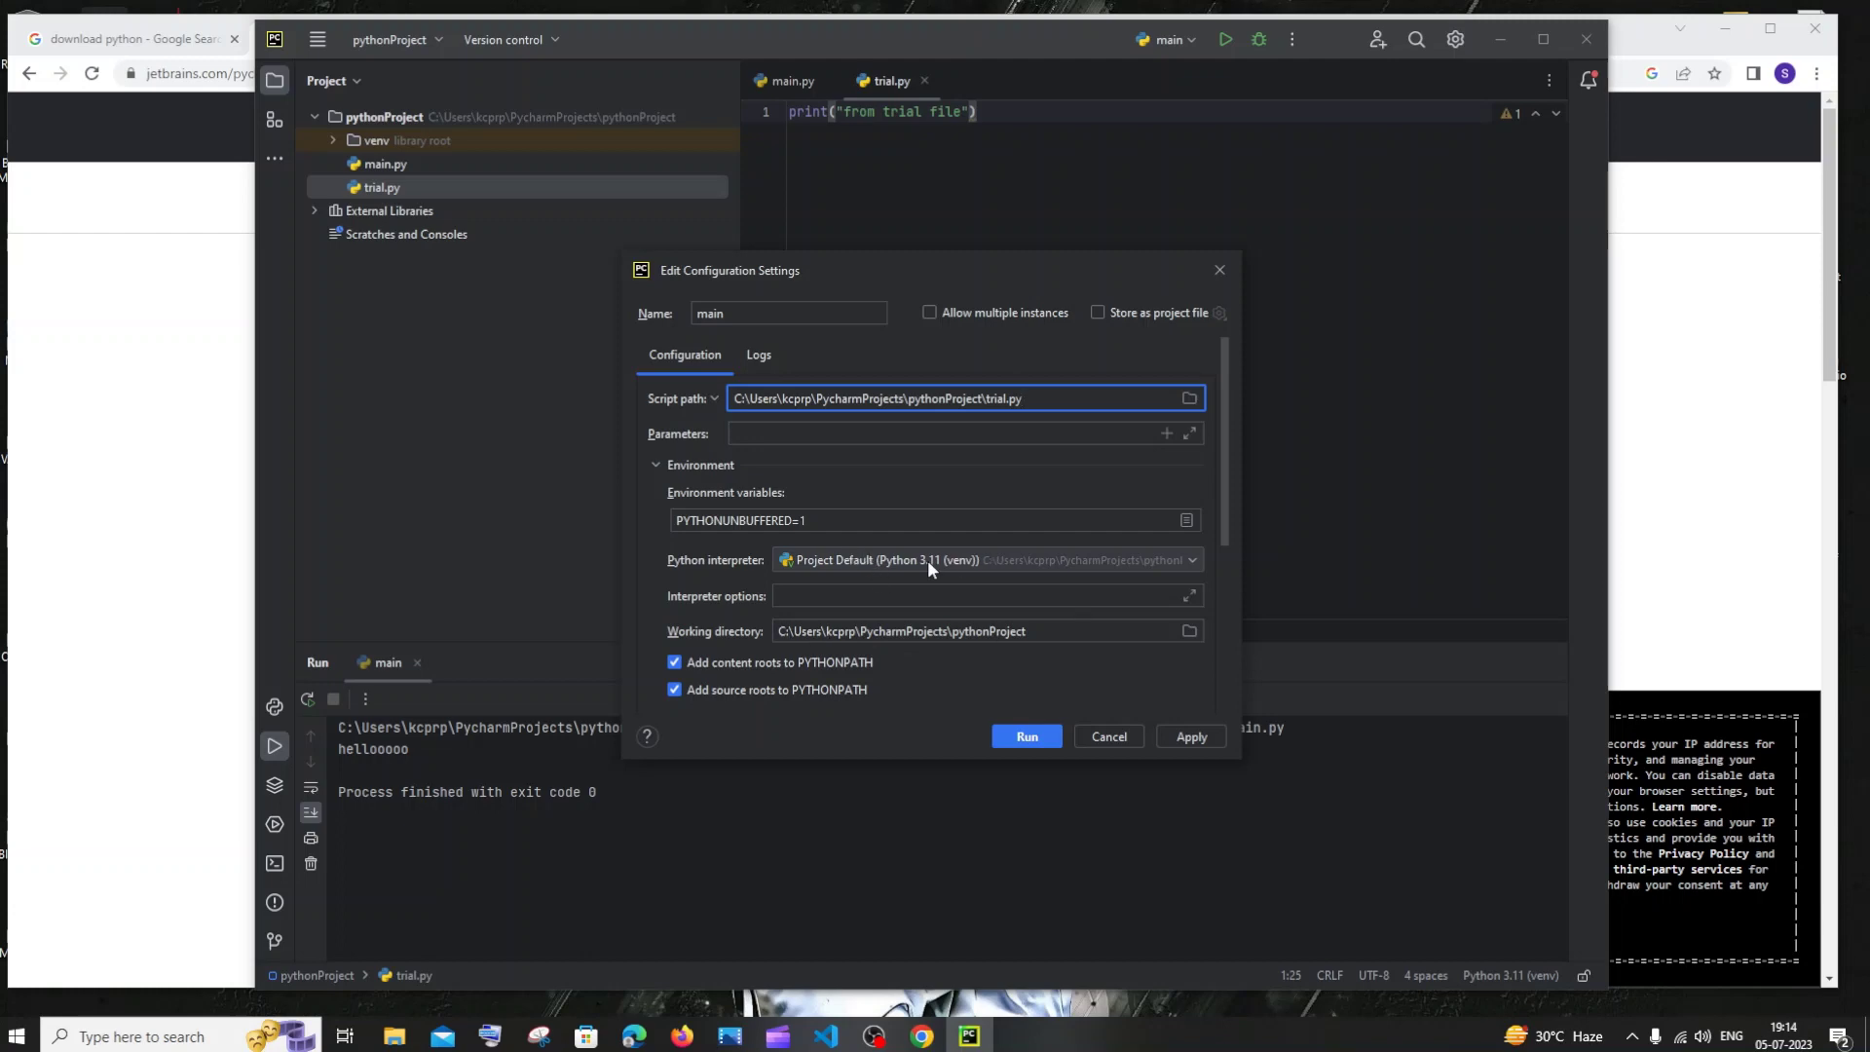
{"action": "left_click", "coordinate": [1186, 738]}
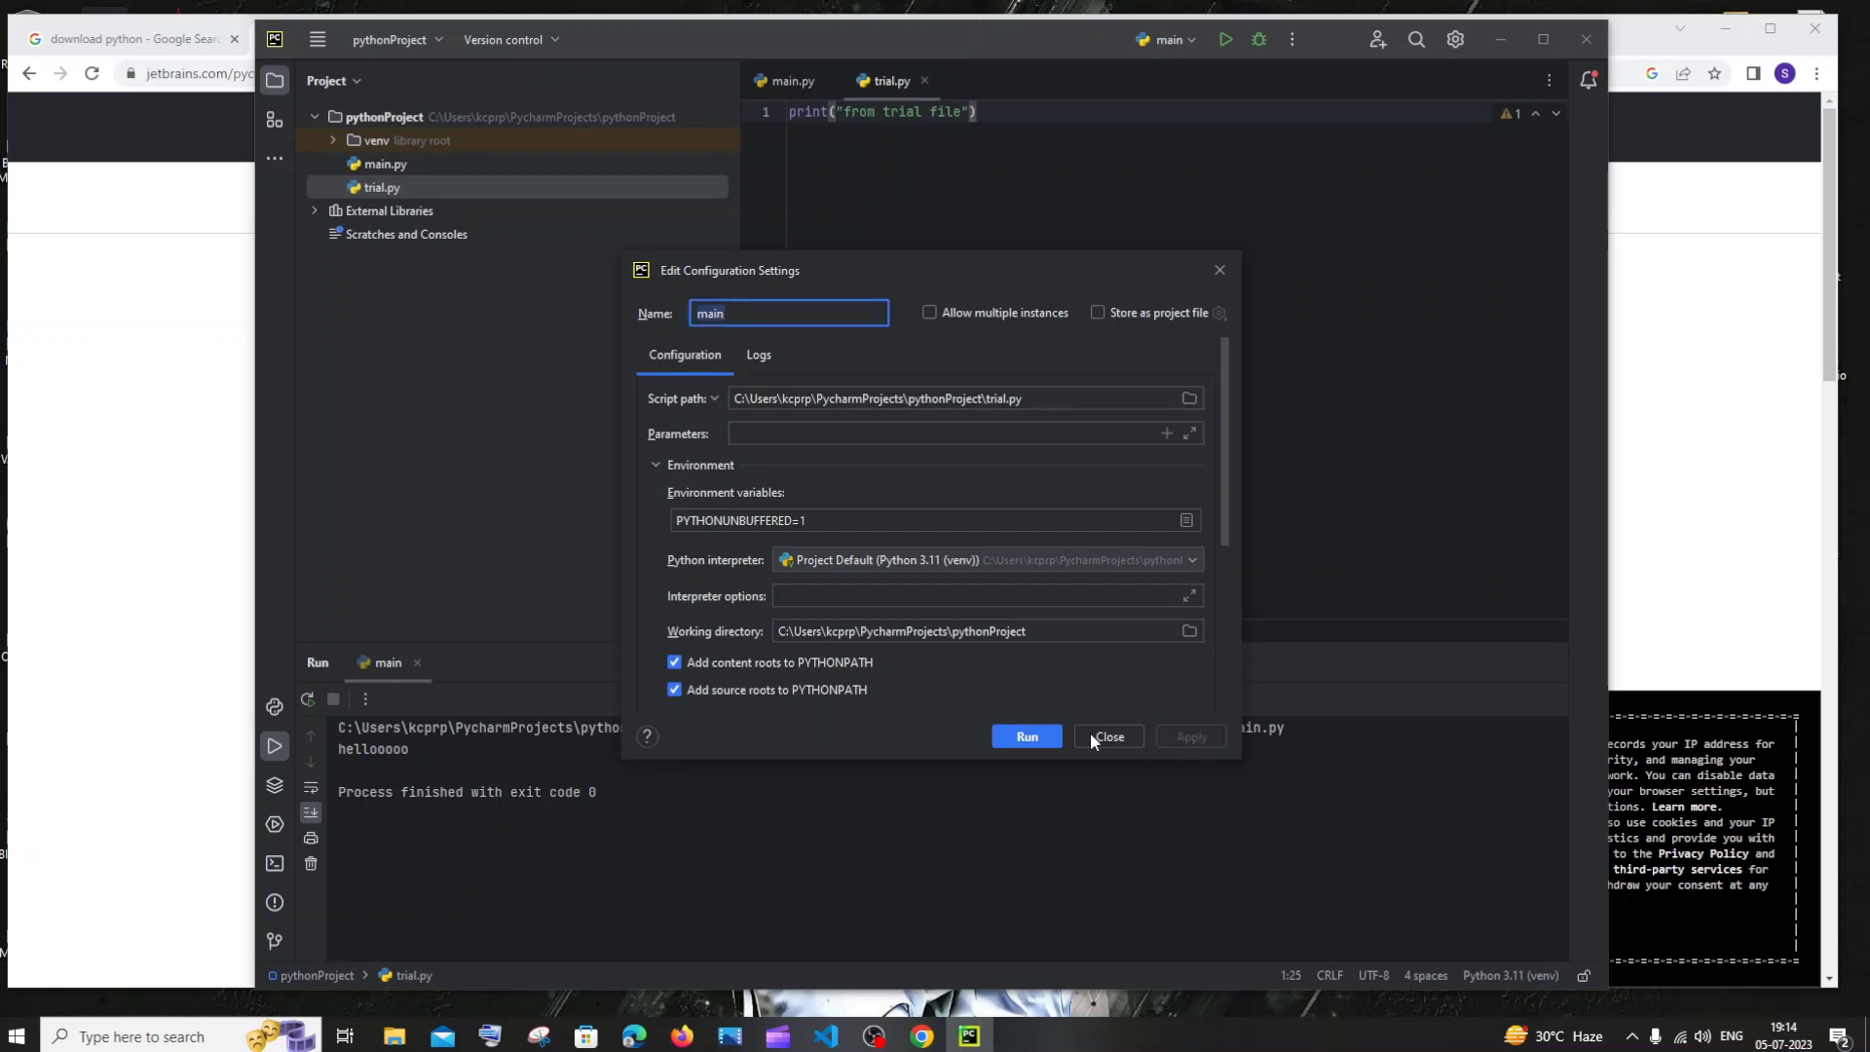
Step: Rename the main run configuration to Trial, apply the new name, and run it
{"action": "left_click", "coordinate": [735, 313]}
{"action": "key", "text": "BackSpace"}
{"action": "key", "text": "BackSpace"}
{"action": "key", "text": "BackSpace"}
{"action": "key", "text": "BackSpace"}
{"action": "type", "text": "Trial"}
{"action": "left_click", "coordinate": [1191, 736]}
{"action": "left_click", "coordinate": [1031, 736]}
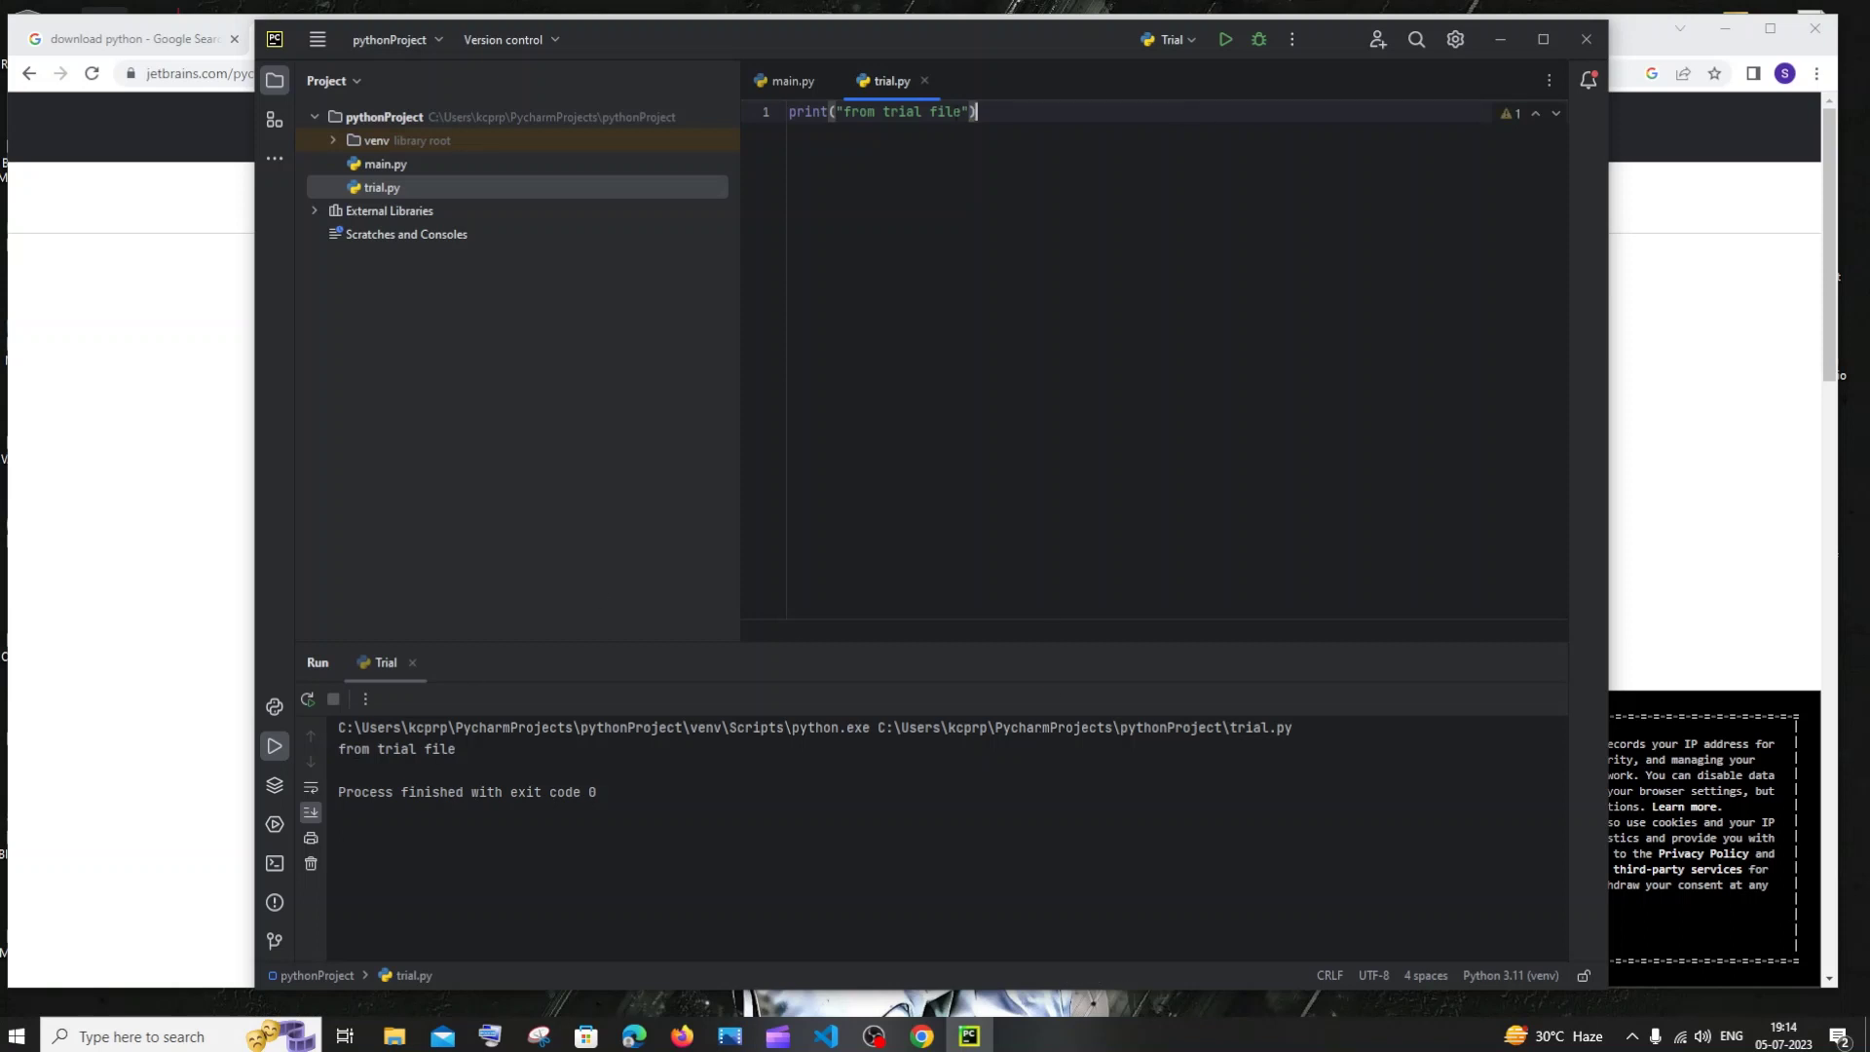
Step: Shorten the printed text in trial.py to "from triae", rerun the Trial configuration, and switch briefly to main.py and back
{"action": "key", "text": "Left"}
{"action": "key", "text": "Left"}
{"action": "key", "text": "Left"}
{"action": "key", "text": "BackSpace"}
{"action": "key", "text": "BackSpace"}
{"action": "key", "text": "BackSpace"}
{"action": "key", "text": "BackSpace"}
{"action": "key", "text": "BackSpace"}
{"action": "left_click", "coordinate": [1225, 39]}
{"action": "left_click", "coordinate": [789, 85]}
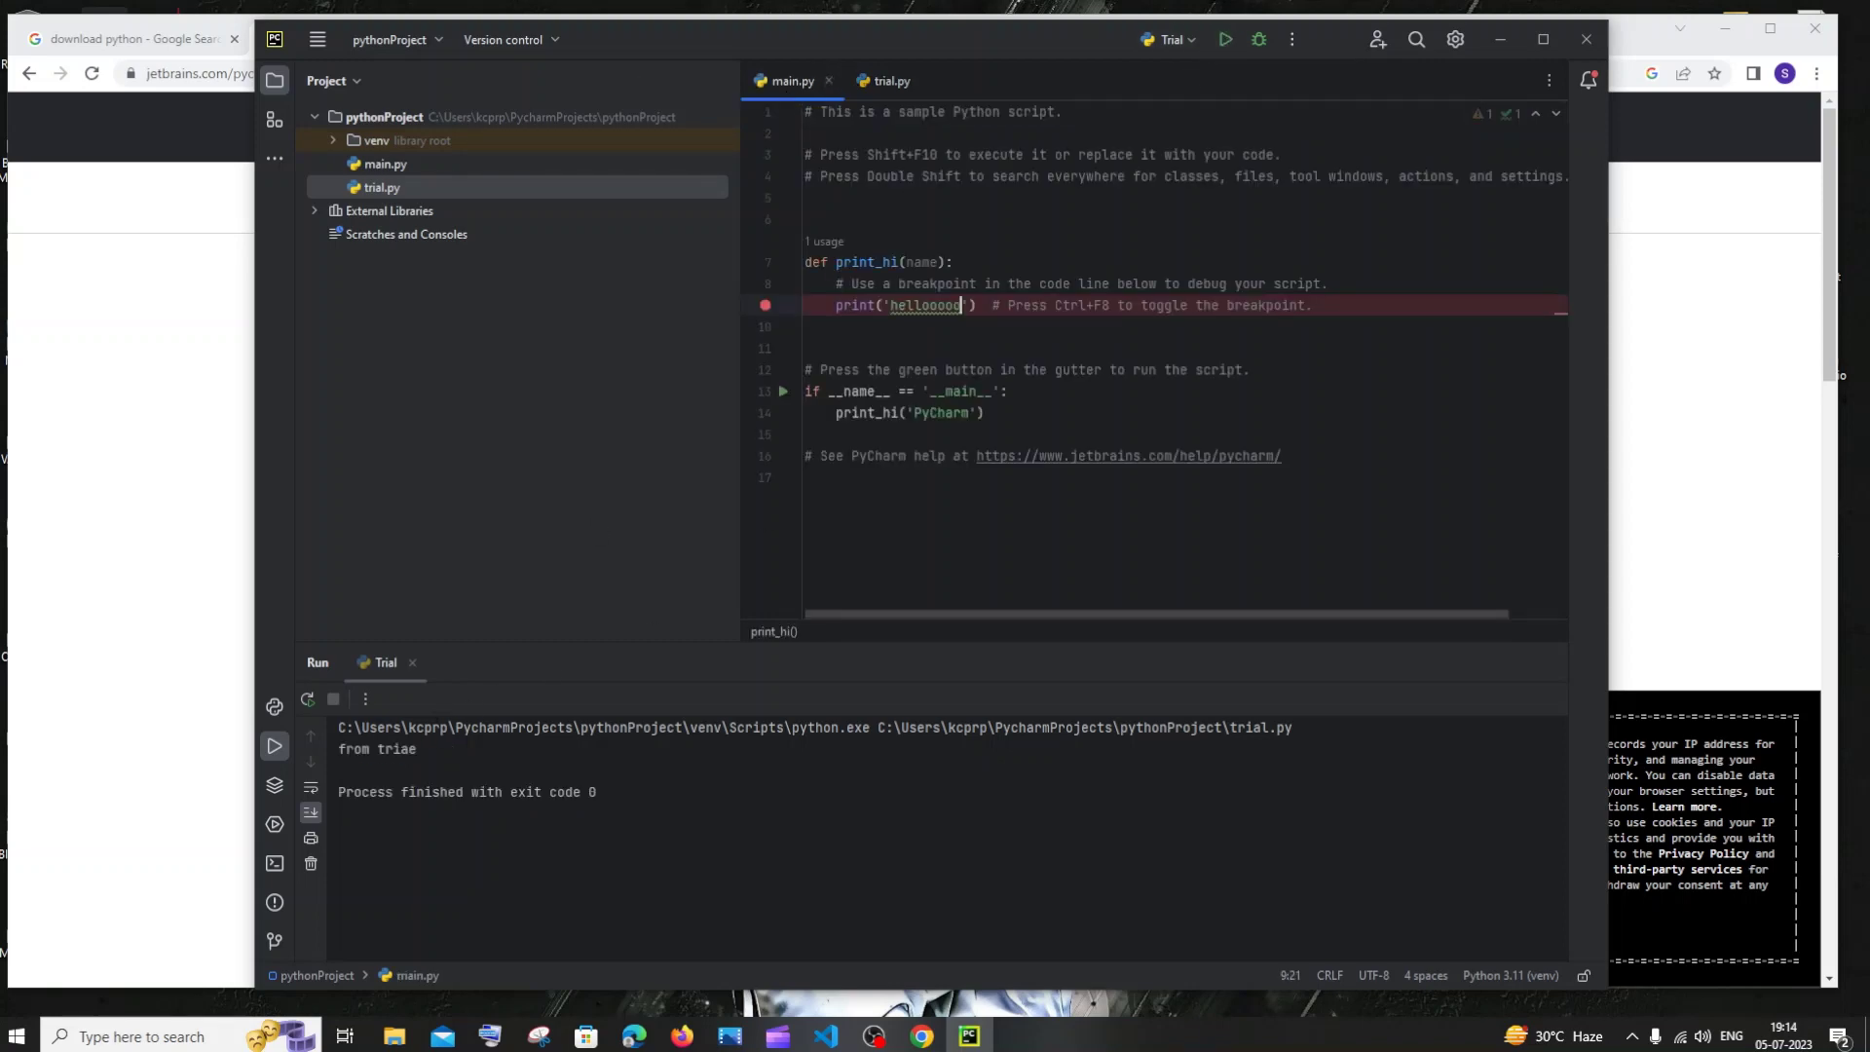
{"action": "left_click", "coordinate": [898, 85]}
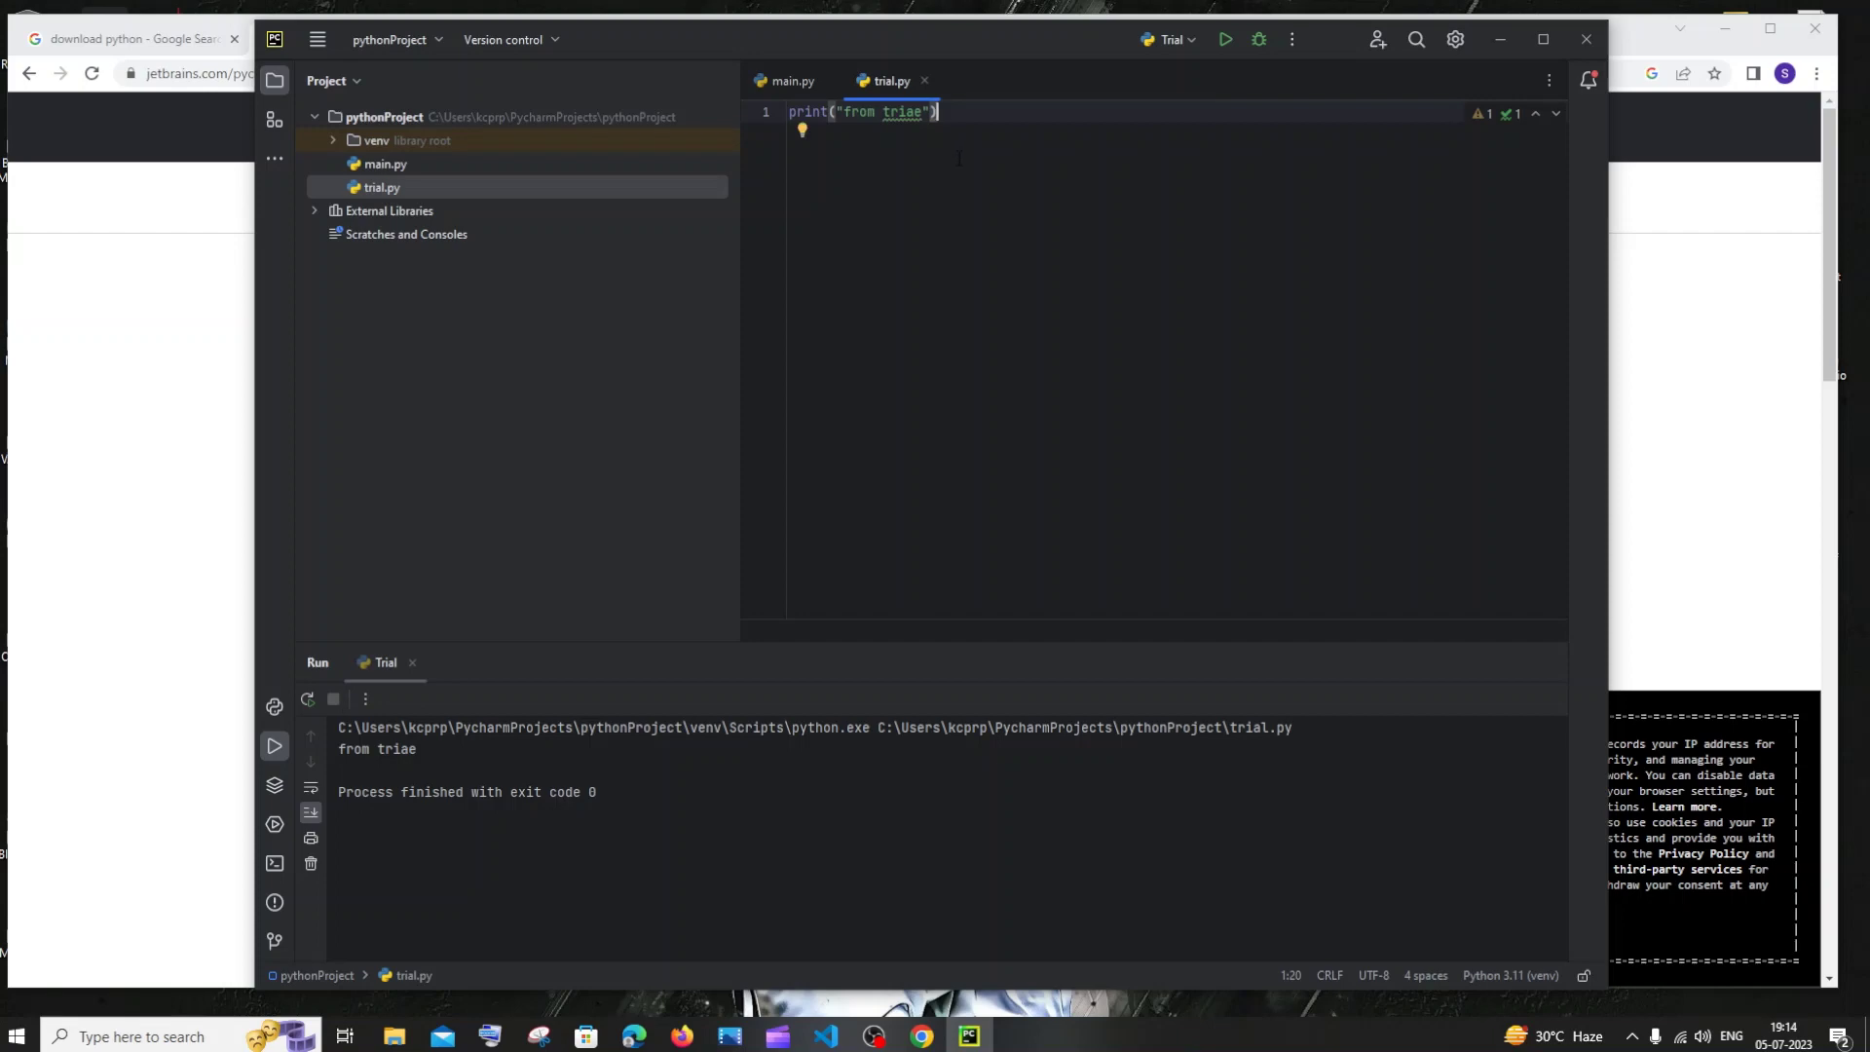